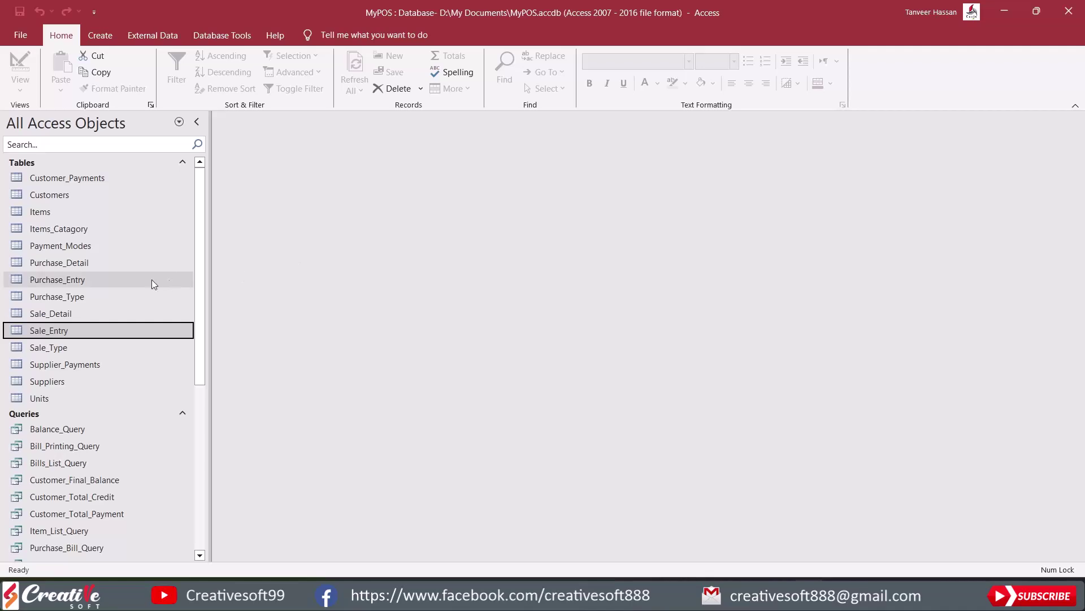
# Step: Open Sale_Form and start a new blank bill, dismissing the missing-customer alert
pyautogui.scroll(-5, 151, 274)
pyautogui.scroll(-4, 151, 276)
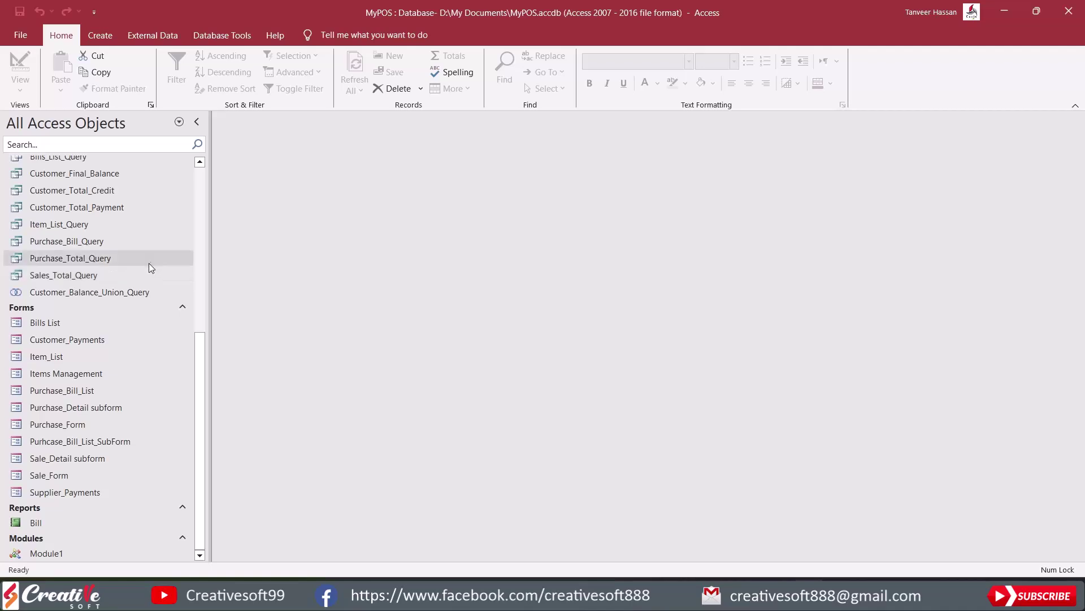
pyautogui.doubleClick(65, 477)
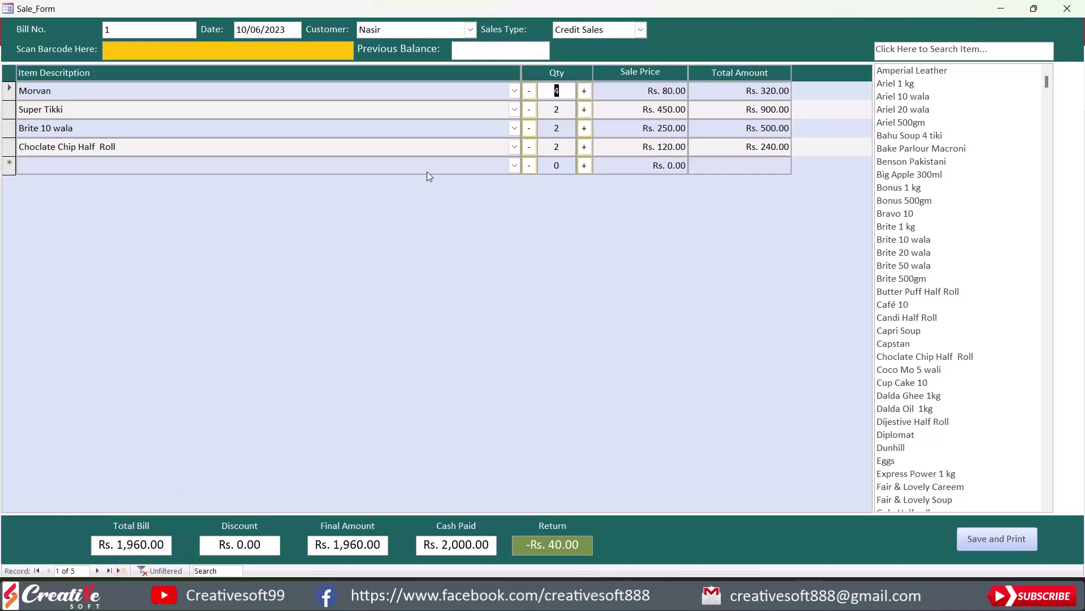
pyautogui.click(112, 571)
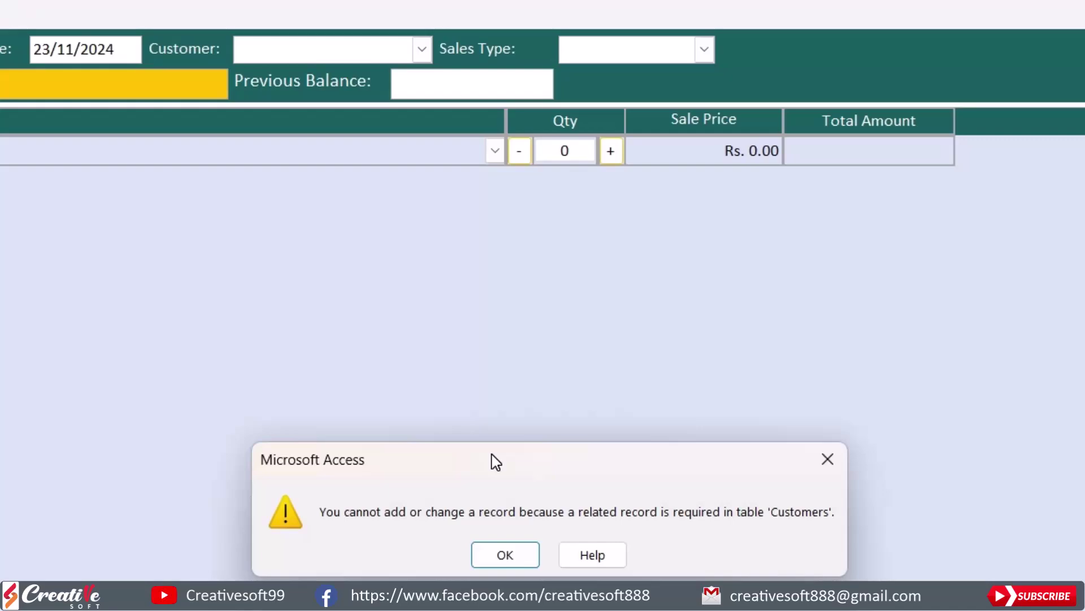
pyautogui.moveTo(497, 462); pyautogui.dragTo(498, 339)
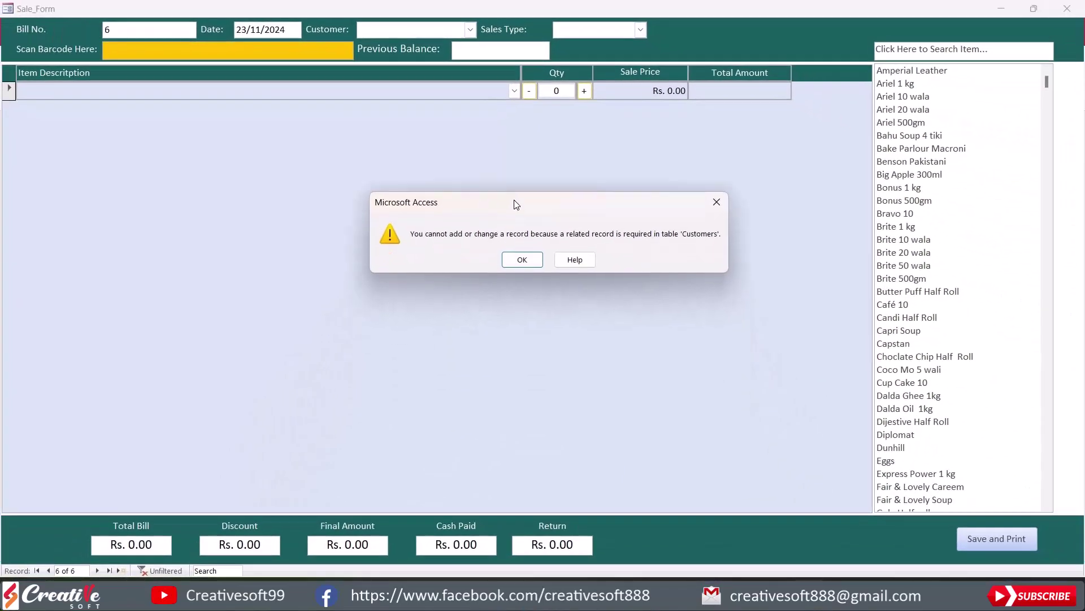
pyautogui.click(517, 260)
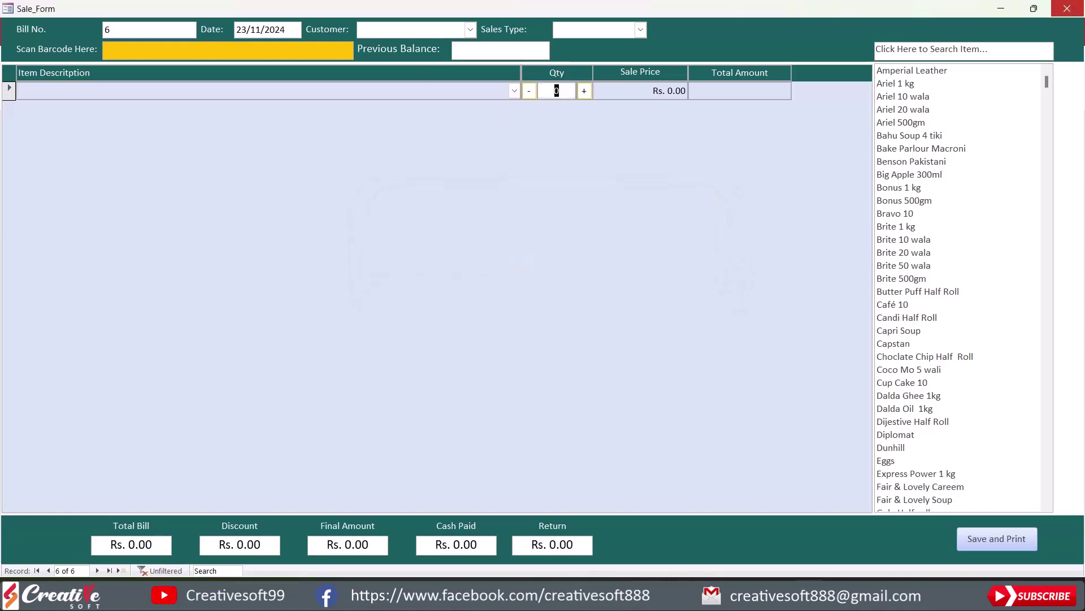
# Step: Try to close the sale form with the incomplete bill, choosing to keep it open
pyautogui.click(1072, 8)
pyautogui.click(519, 335)
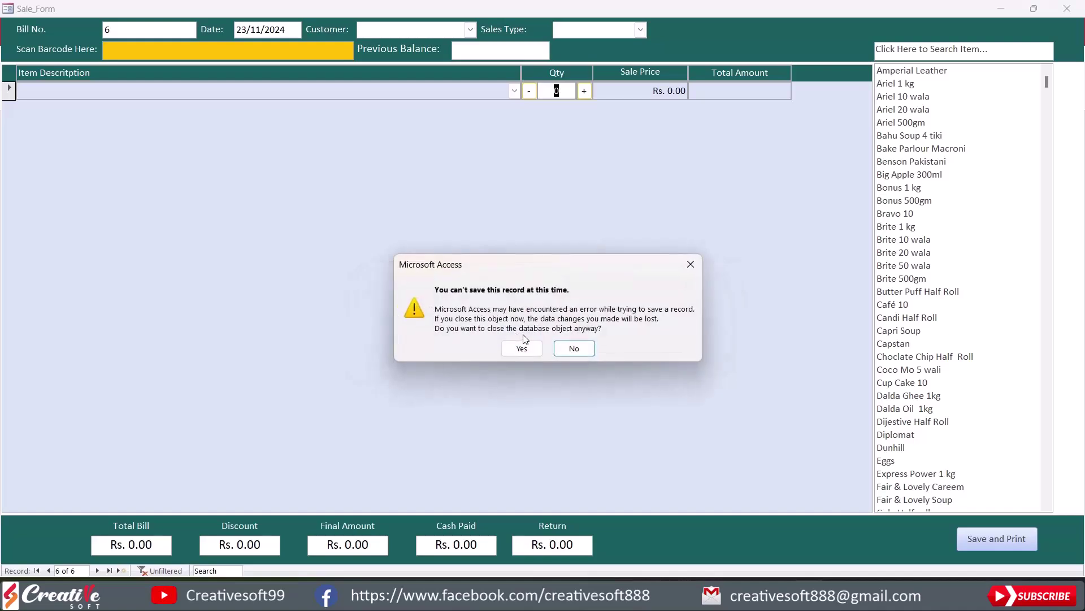
pyautogui.click(575, 349)
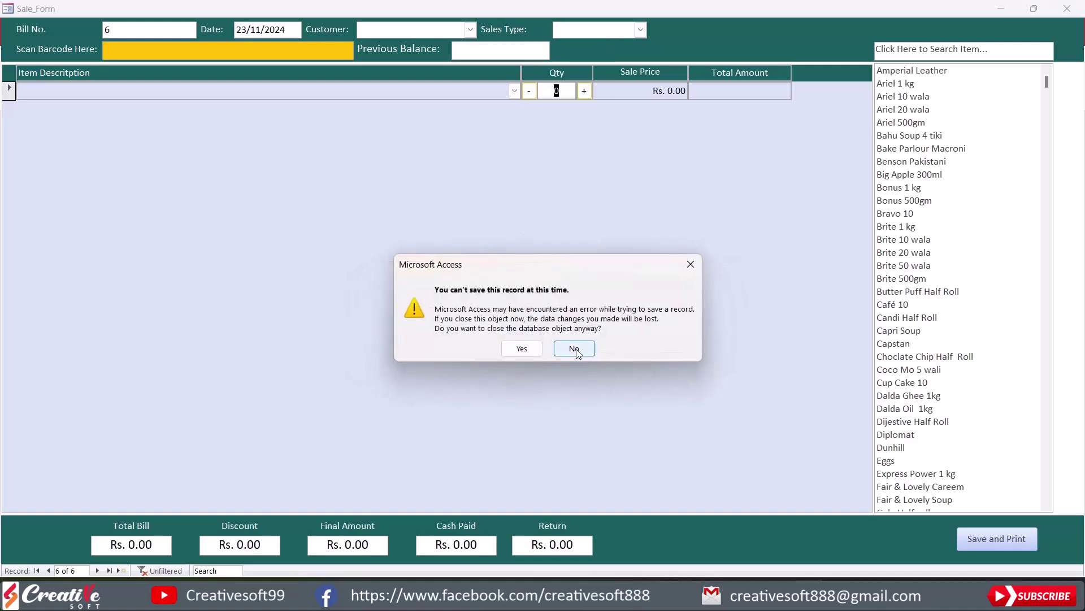
# Step: Set the new bill's customer to Counter Sale and its sales type to Cash Sales
pyautogui.click(470, 29)
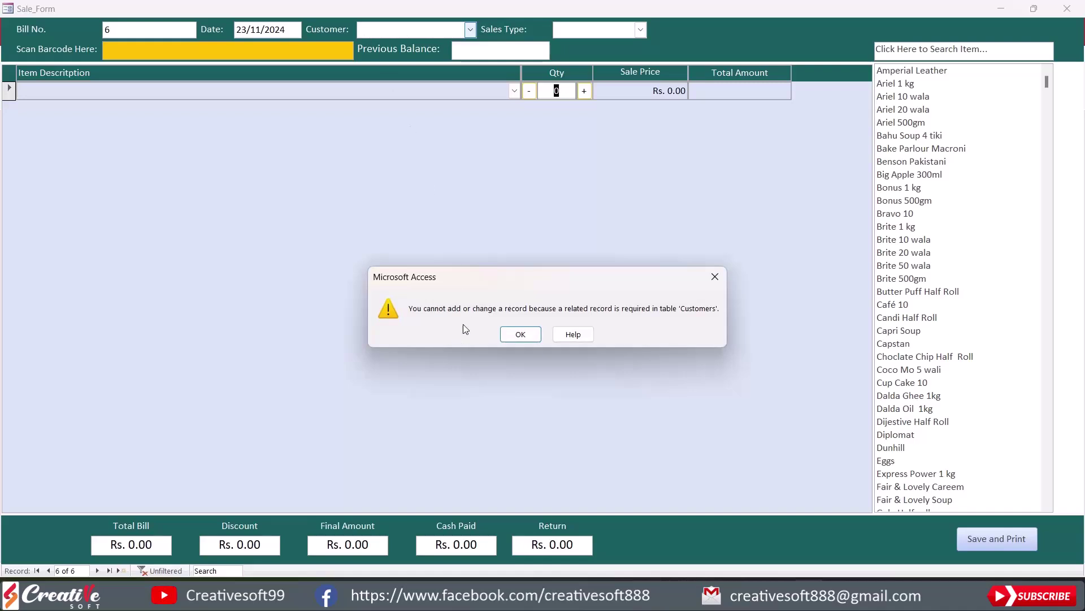
pyautogui.click(523, 334)
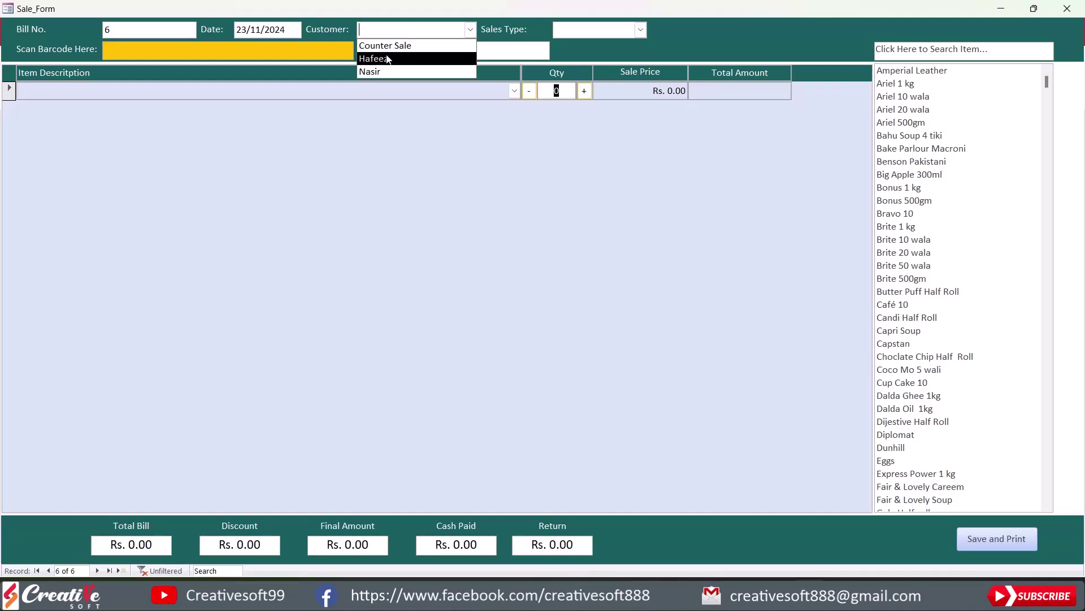
pyautogui.click(385, 45)
pyautogui.click(641, 33)
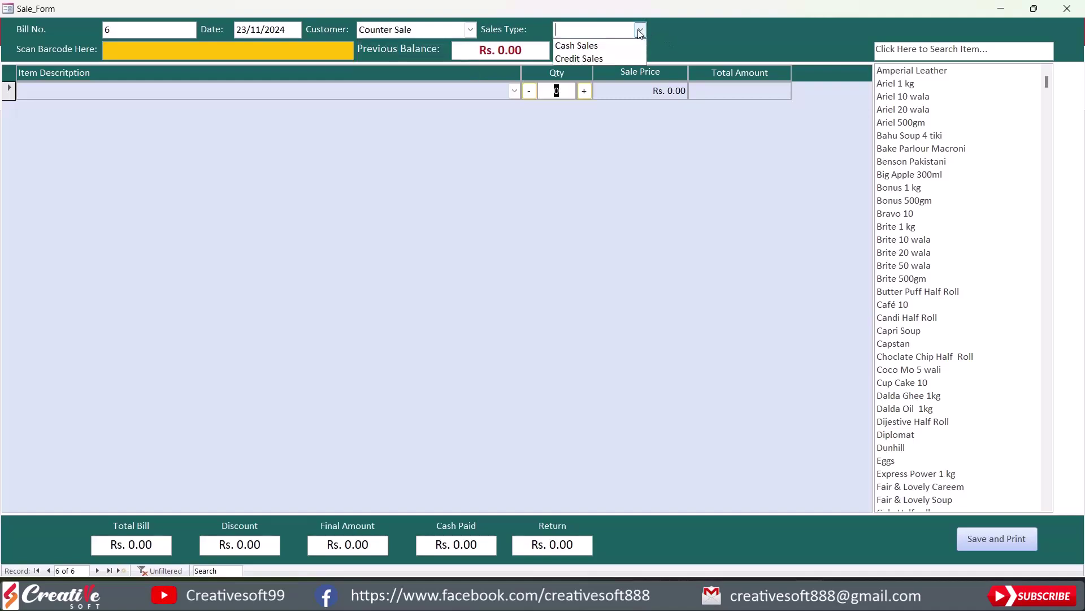
pyautogui.click(641, 34)
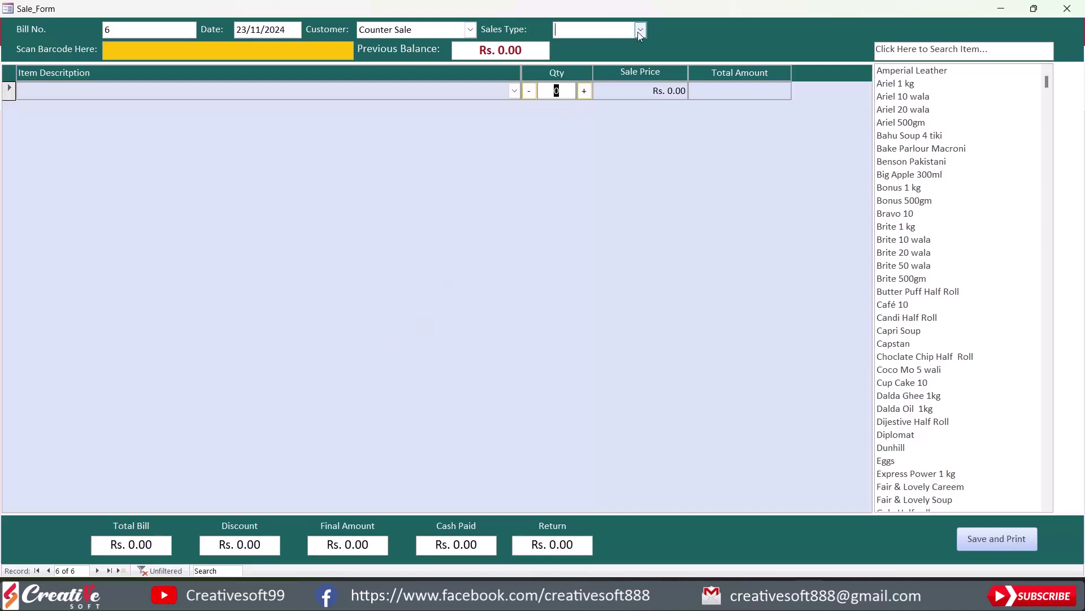
pyautogui.click(641, 32)
pyautogui.click(599, 45)
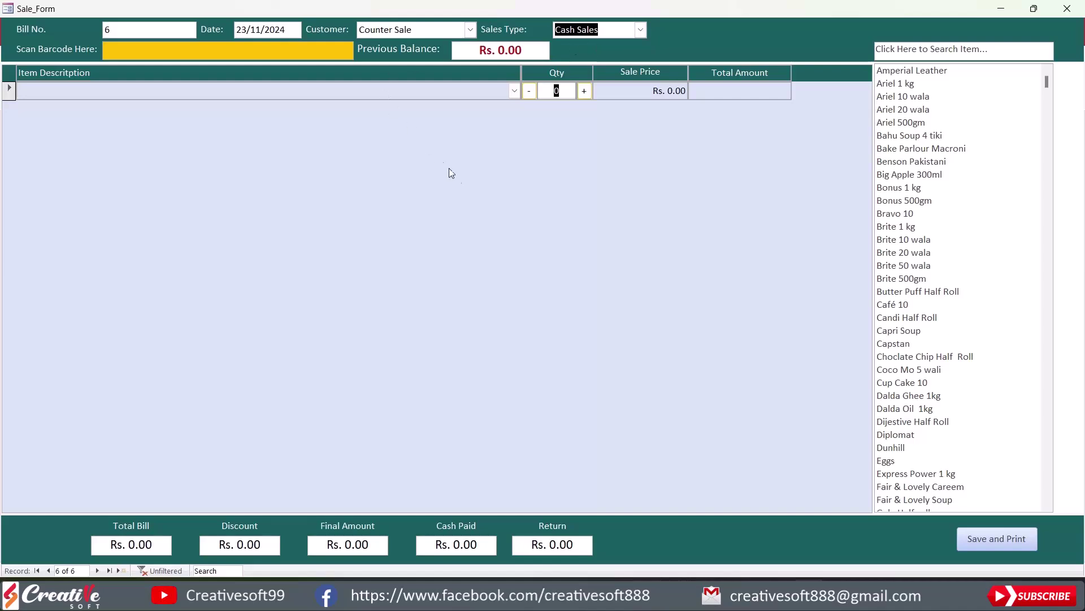
pyautogui.click(643, 88)
# Step: Save and print the bill without items, agree to close it without saving, and close the Bill report
pyautogui.click(1005, 540)
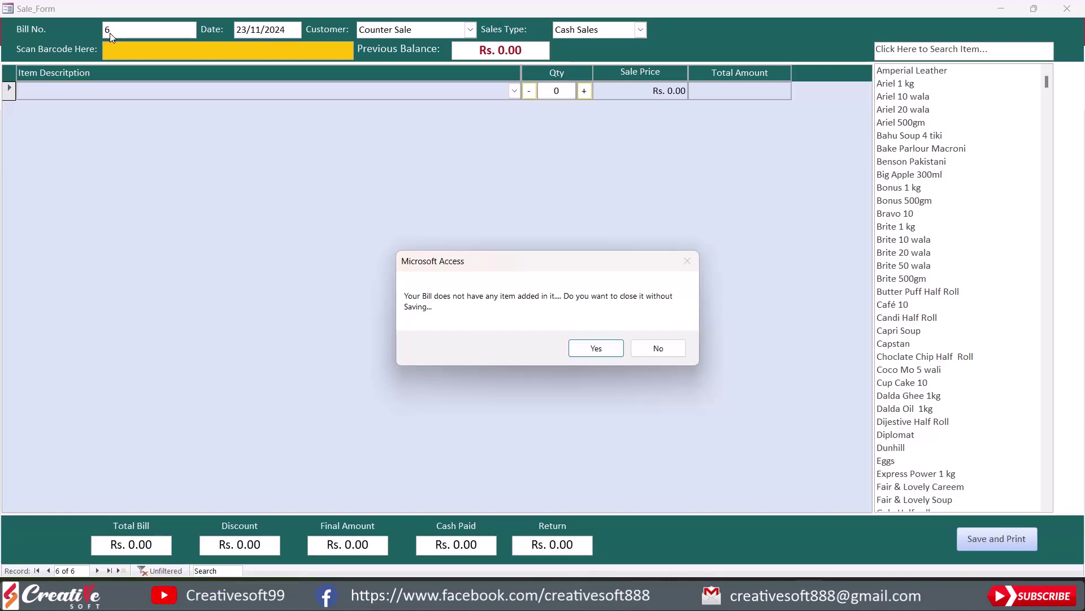
pyautogui.click(595, 349)
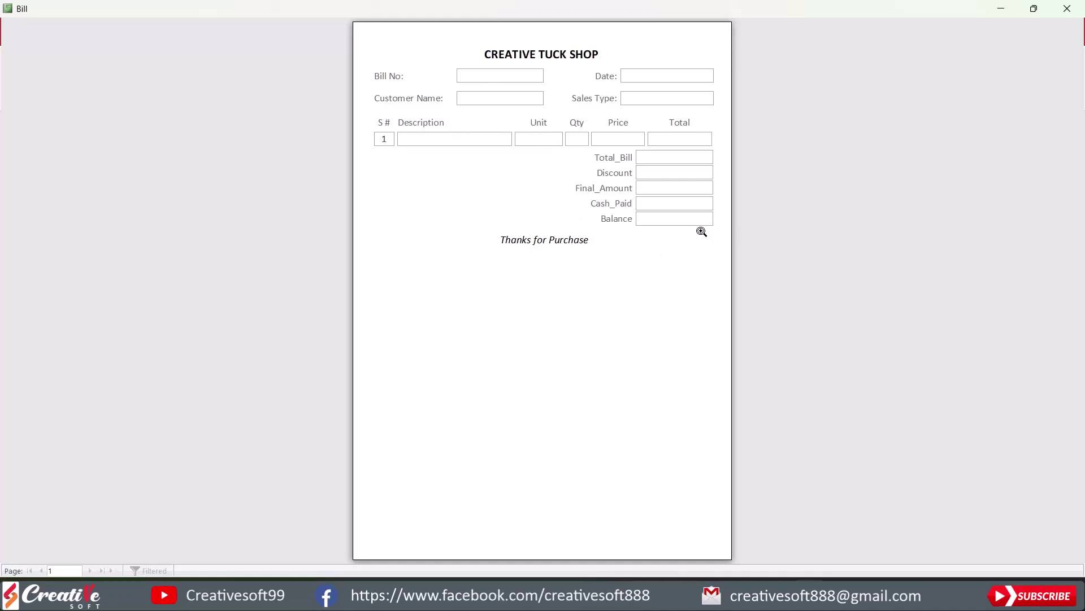
pyautogui.click(1067, 8)
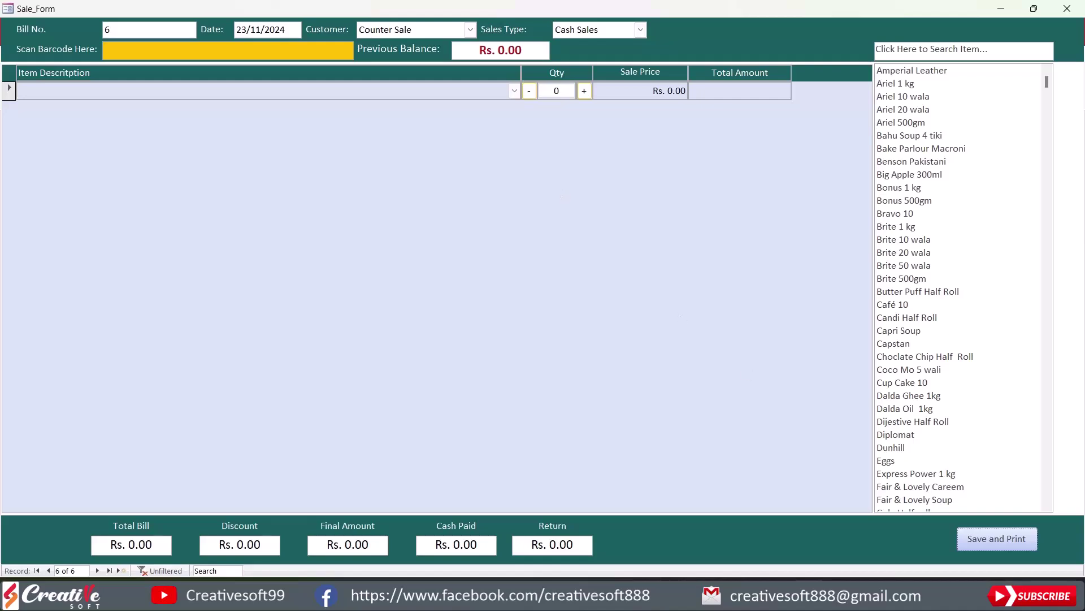
# Step: Try saving and printing the empty bill again, agree to close without saving, and end the run-time error
pyautogui.click(1007, 540)
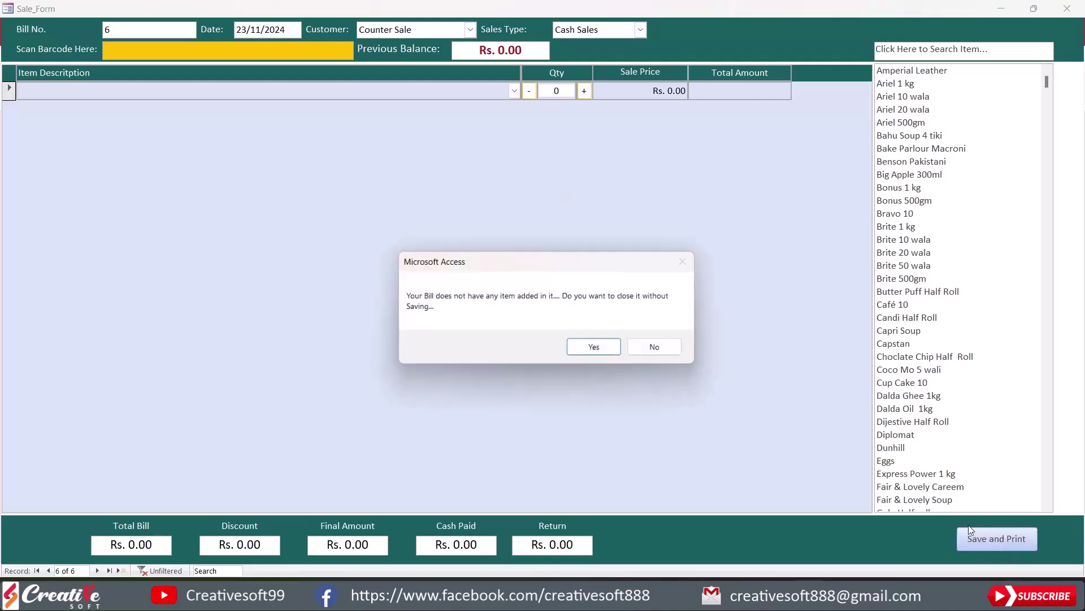
pyautogui.click(600, 346)
pyautogui.click(512, 272)
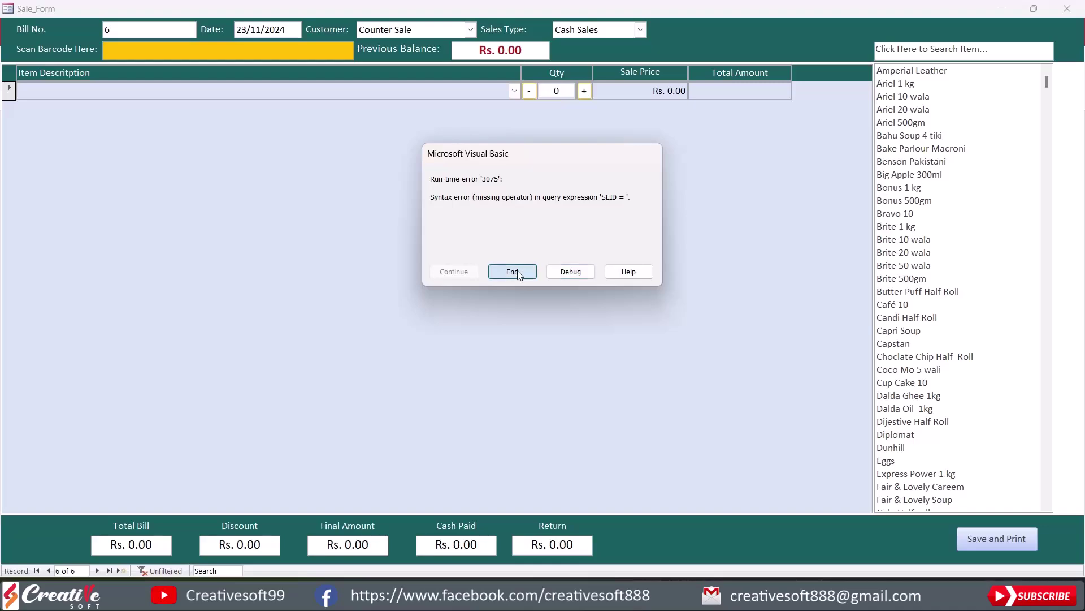
# Step: Check the bill records in the Sale_Entry table and close it
pyautogui.scroll(6, 97, 328)
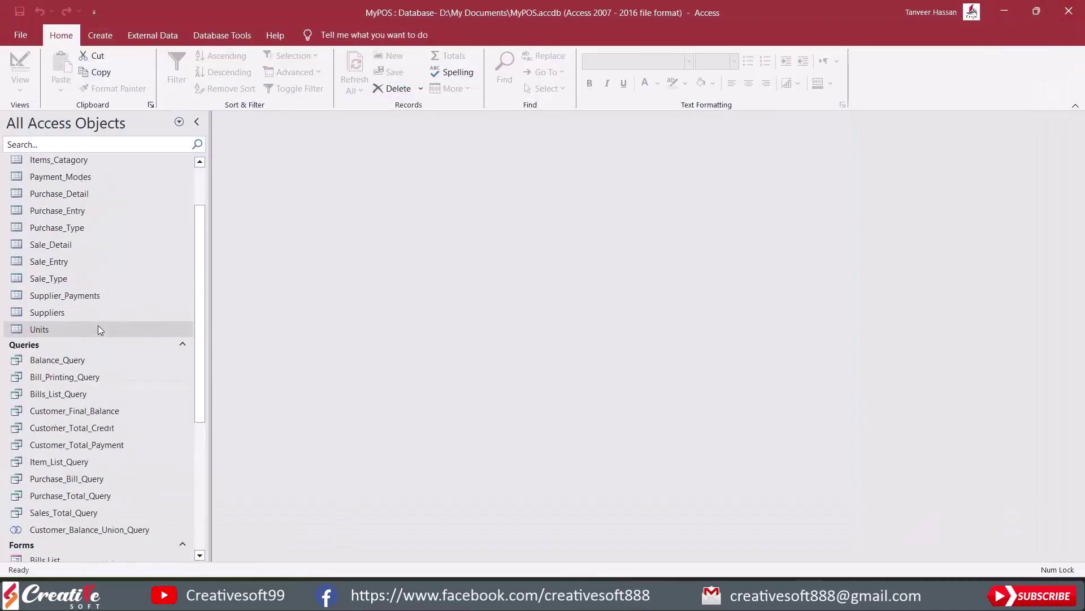
pyautogui.doubleClick(62, 331)
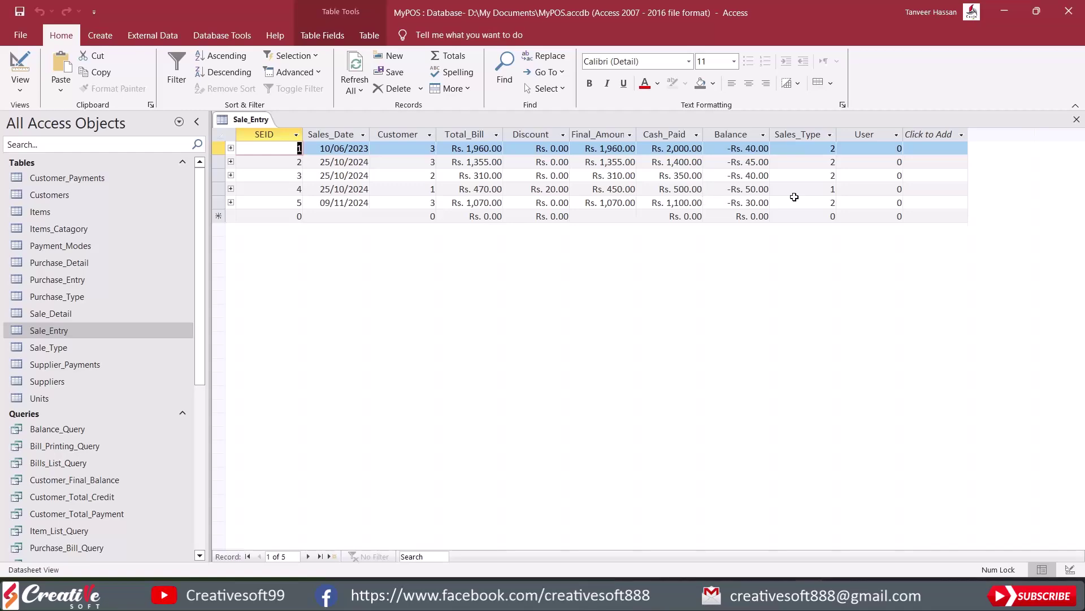
pyautogui.click(1076, 120)
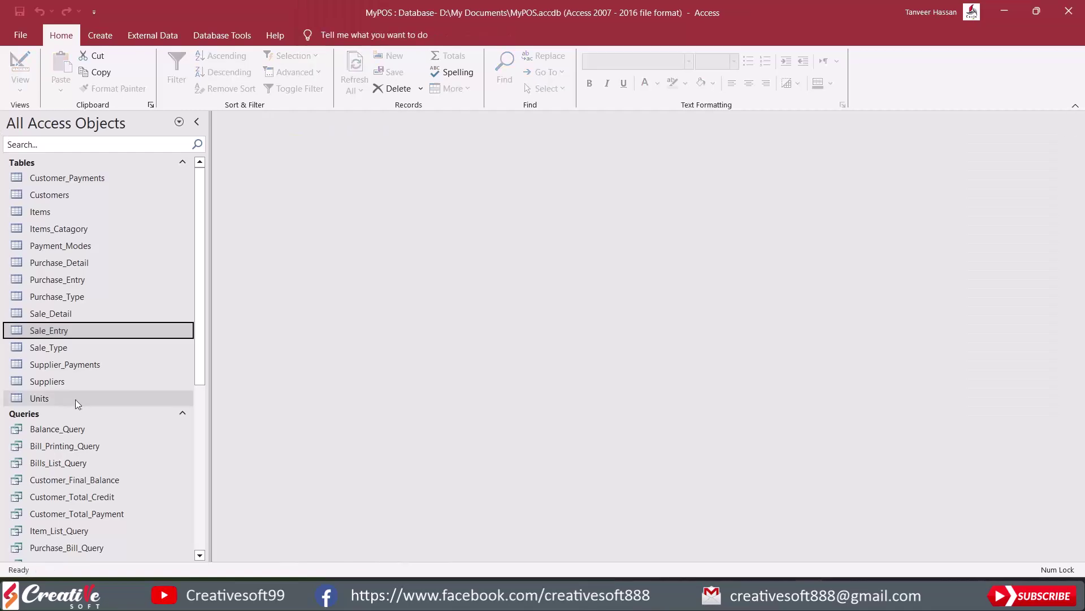
# Step: Open Sale_Form and add the item Ariel 1 kg to bill 1
pyautogui.scroll(-6, 125, 389)
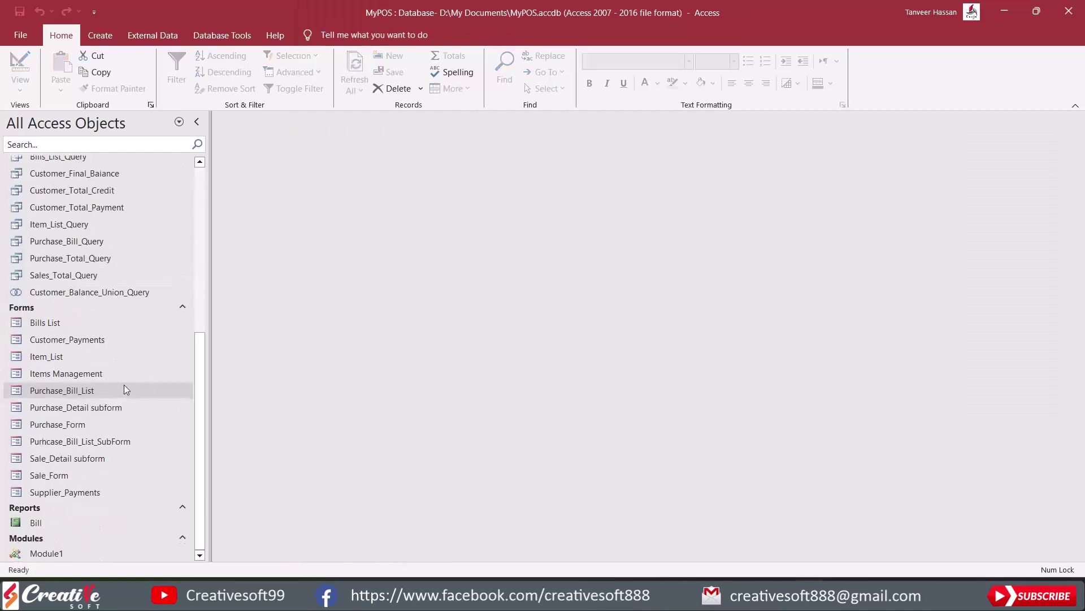
pyautogui.click(56, 476)
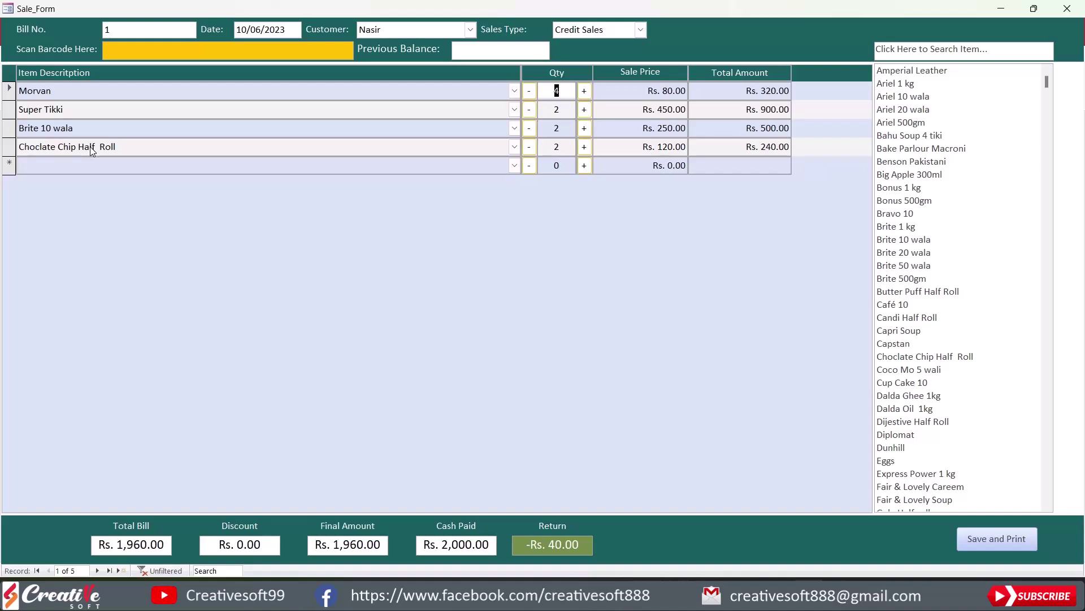
pyautogui.click(898, 84)
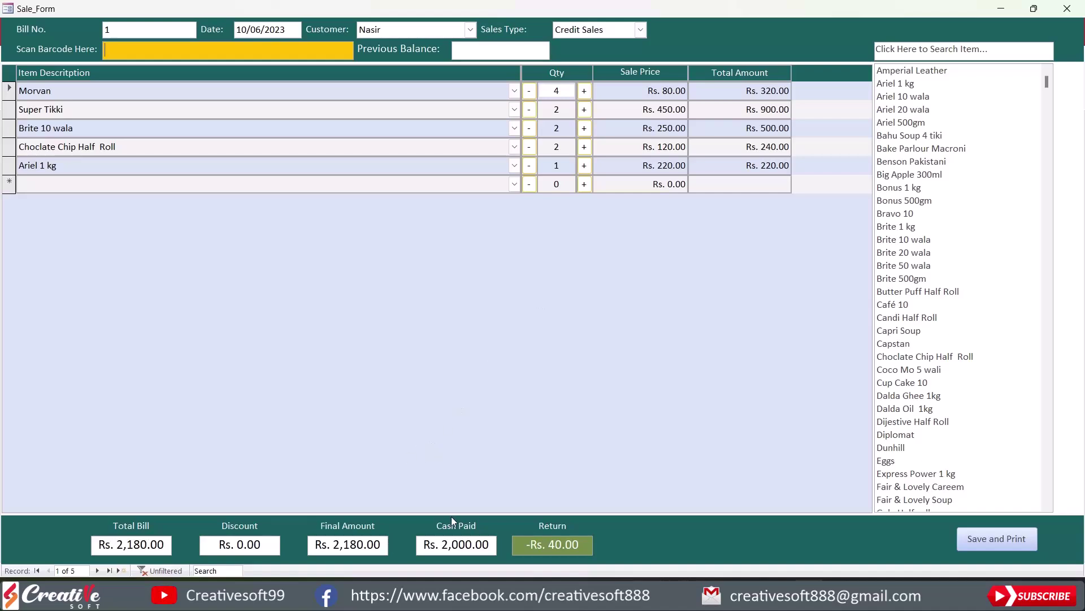
# Step: Set the Cash Paid amount of bill 1 to 2200
pyautogui.moveTo(424, 545); pyautogui.dragTo(500, 546)
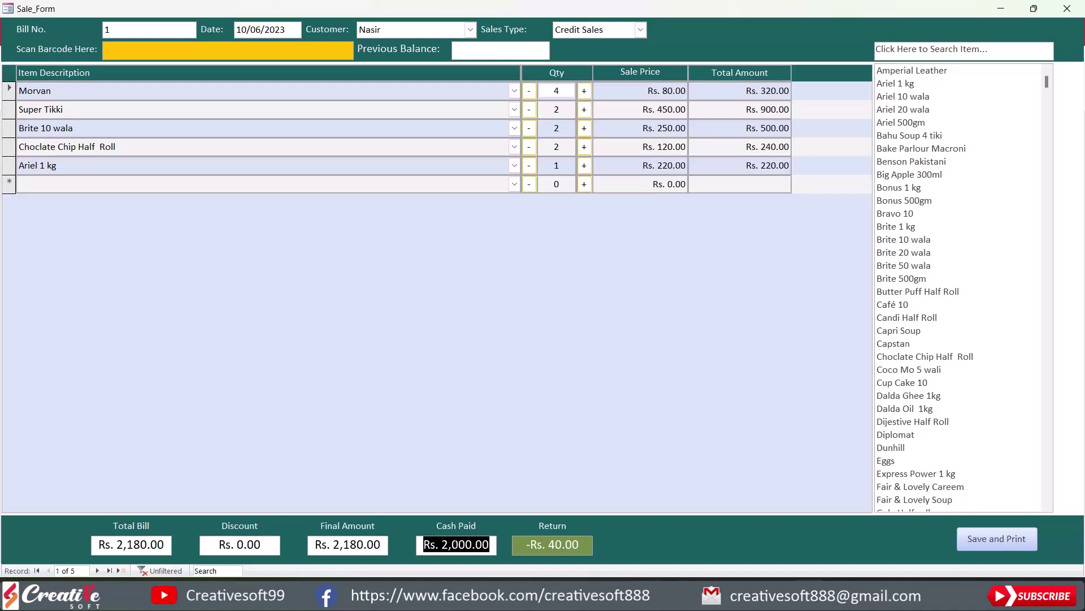
pyautogui.moveTo(422, 544); pyautogui.dragTo(492, 545)
pyautogui.write('2200')
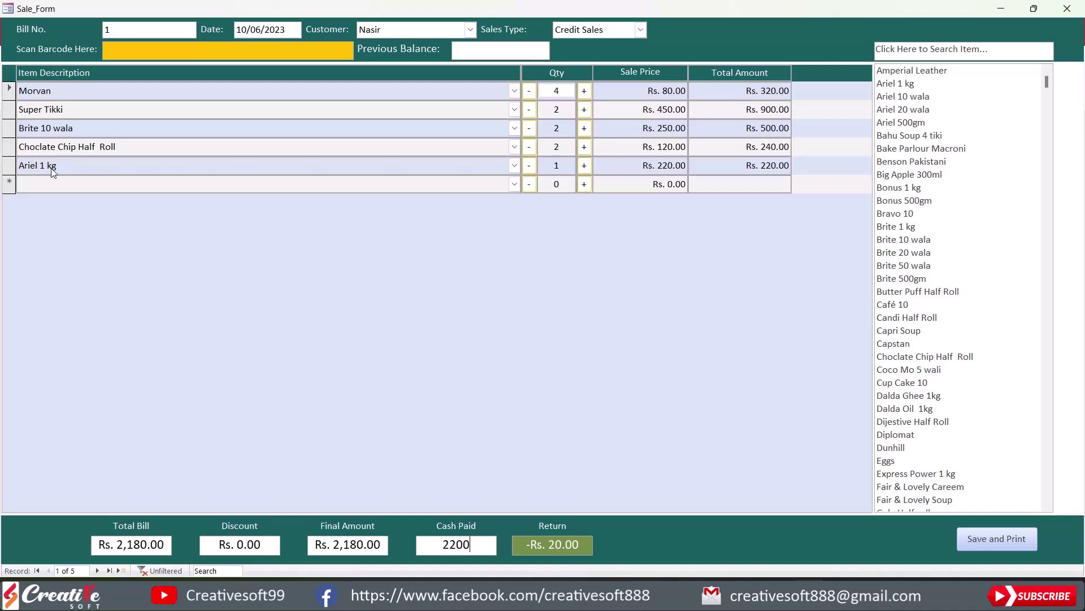
pyautogui.click(438, 434)
# Step: Delete the Ariel 1 kg line from bill 1 and confirm the deletion
pyautogui.click(14, 166)
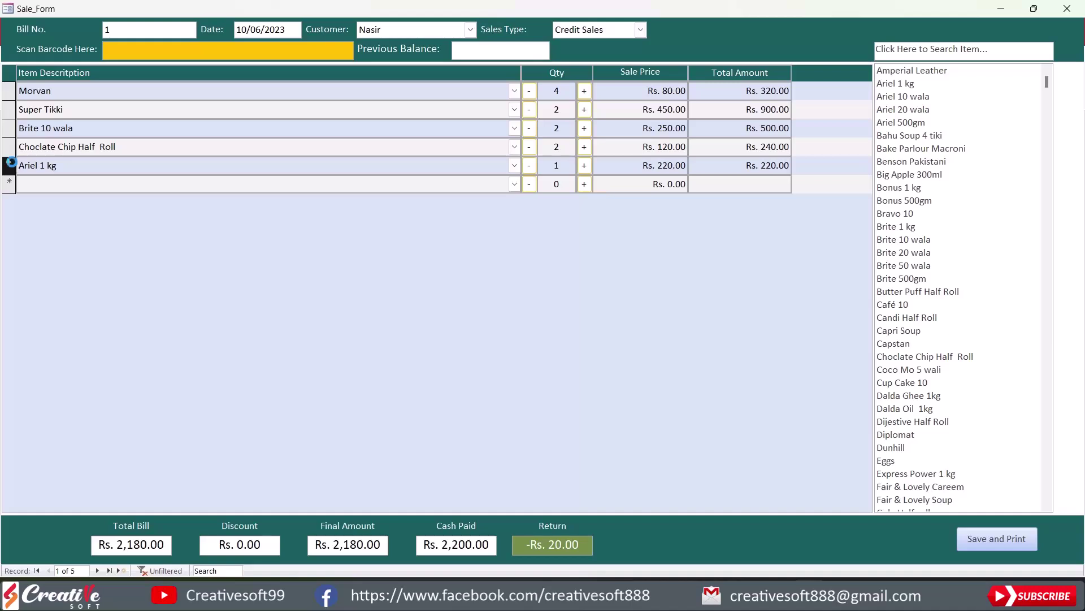
pyautogui.press('Delete')
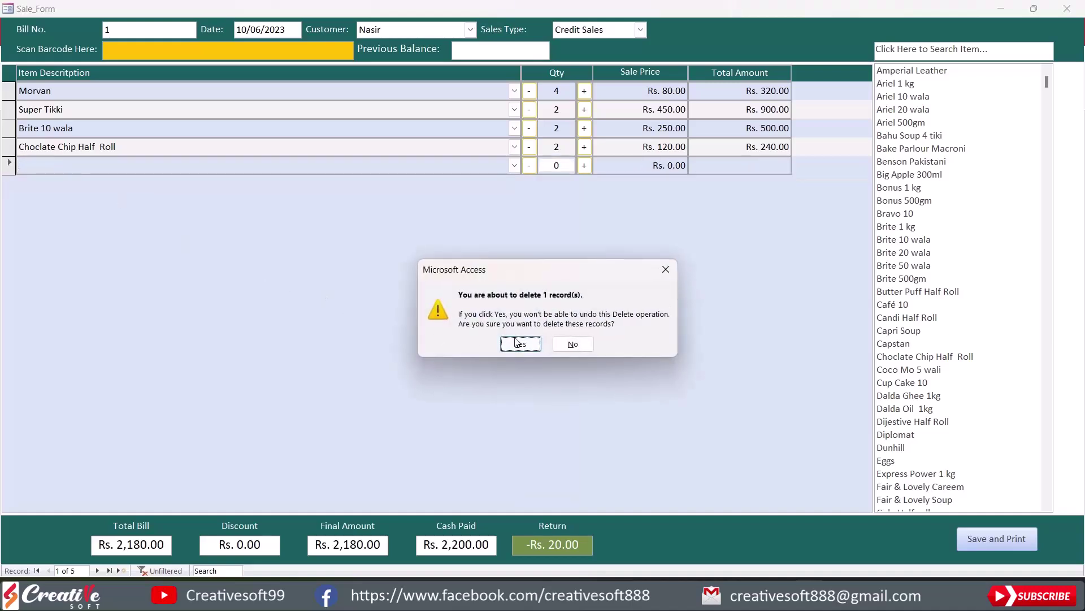
pyautogui.click(518, 342)
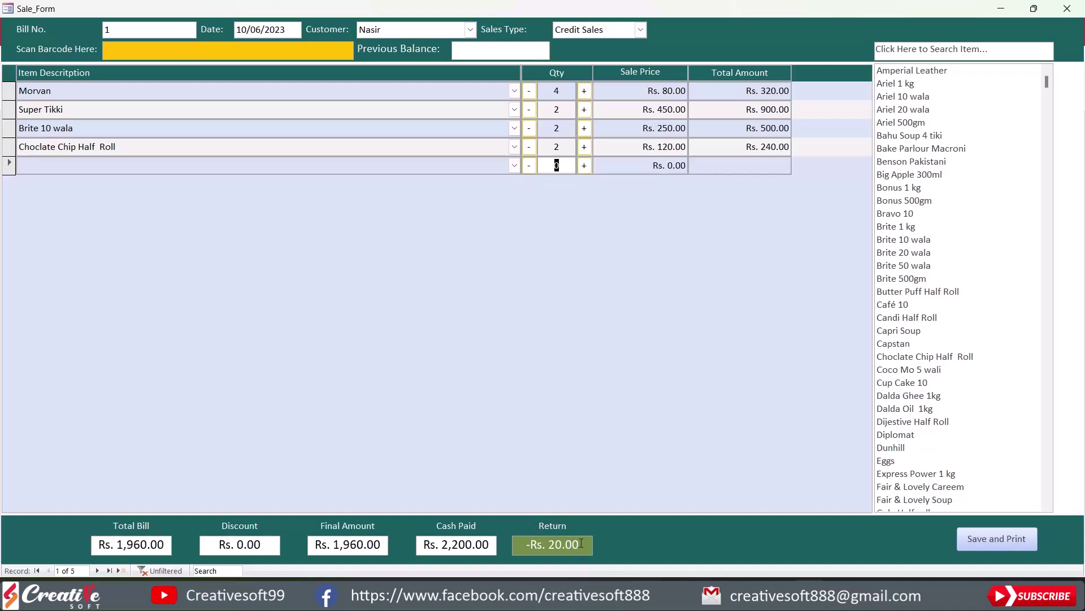
# Step: Set the Cash Paid amount of bill 1 to 2000 and select the Choclate Chip Half Roll line
pyautogui.moveTo(423, 544); pyautogui.dragTo(497, 545)
pyautogui.write('2000')
pyautogui.press('Return')
pyautogui.click(8, 148)
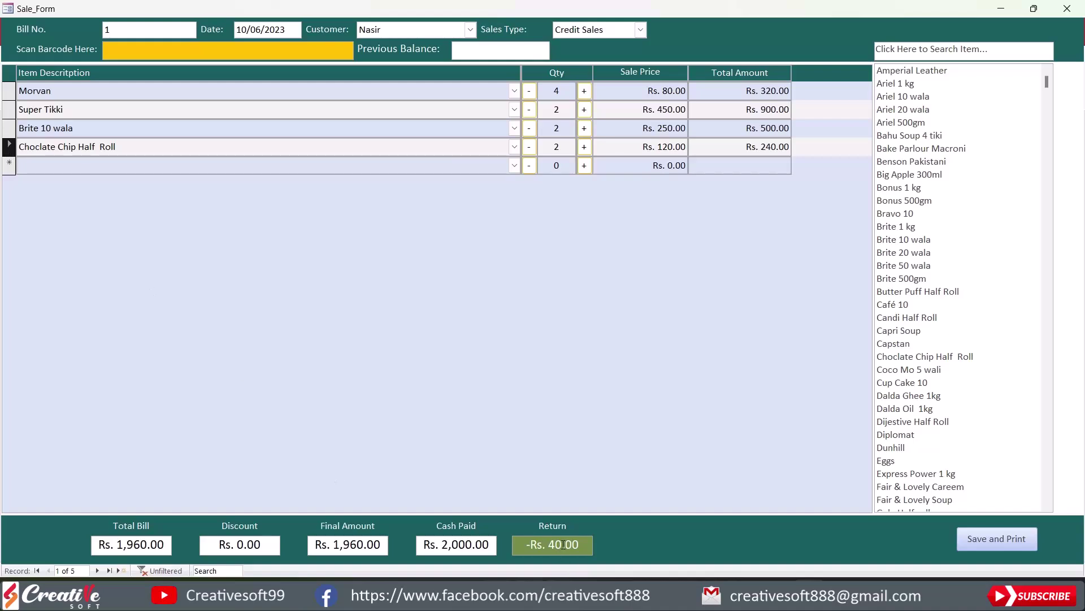
# Step: Clear the Cash Paid amount of bill 1 and re-enter it as 2000
pyautogui.click(489, 544)
pyautogui.moveTo(489, 545); pyautogui.dragTo(416, 547)
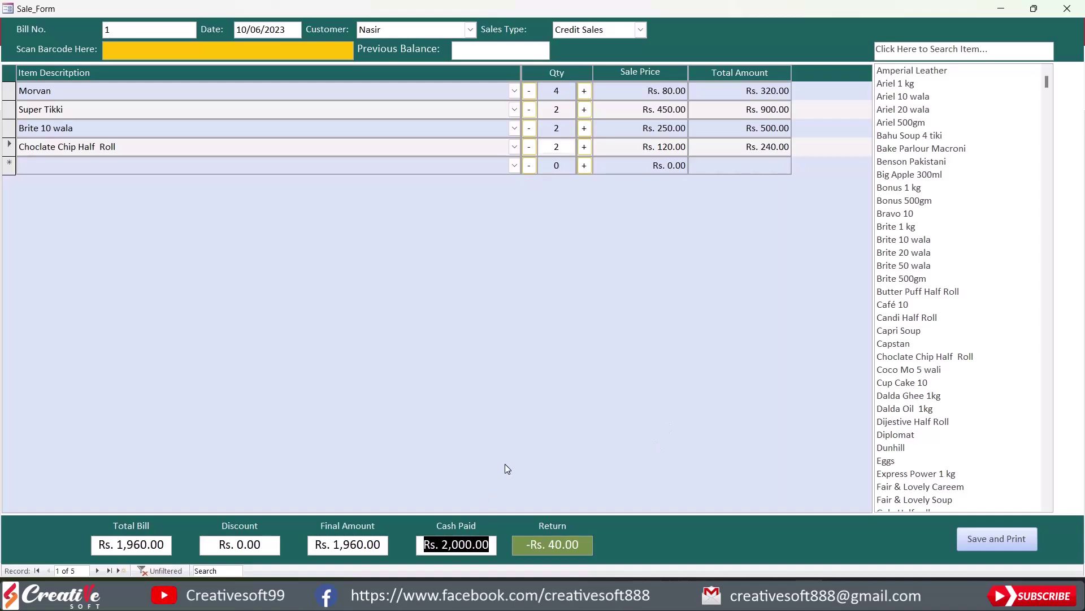
pyautogui.write('2200')
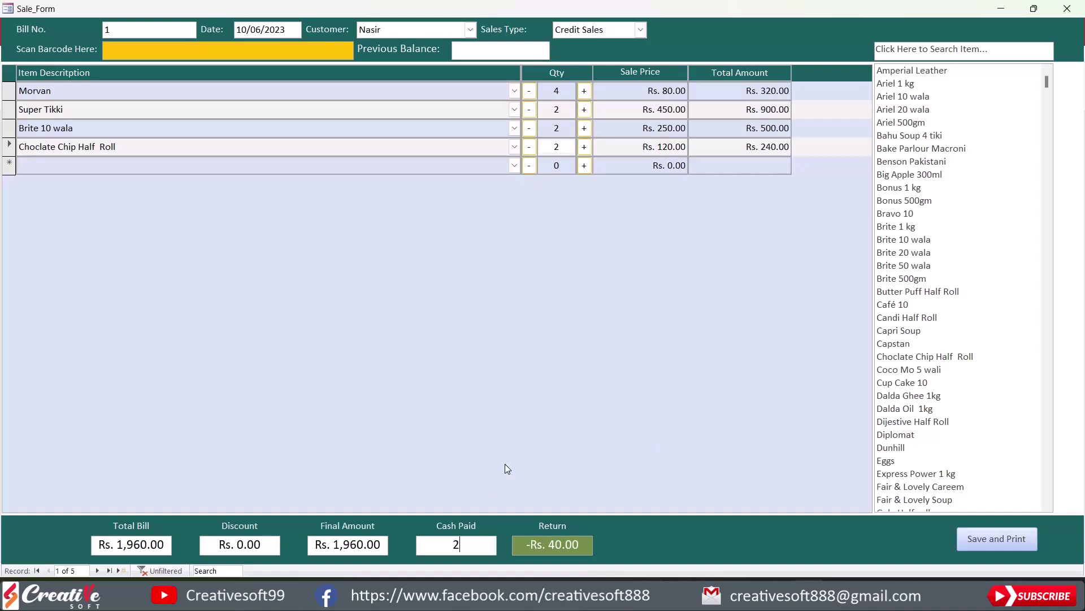
pyautogui.press('BackSpace')
pyautogui.press('BackSpace')
pyautogui.press('BackSpace')
pyautogui.press('BackSpace')
pyautogui.write('200')
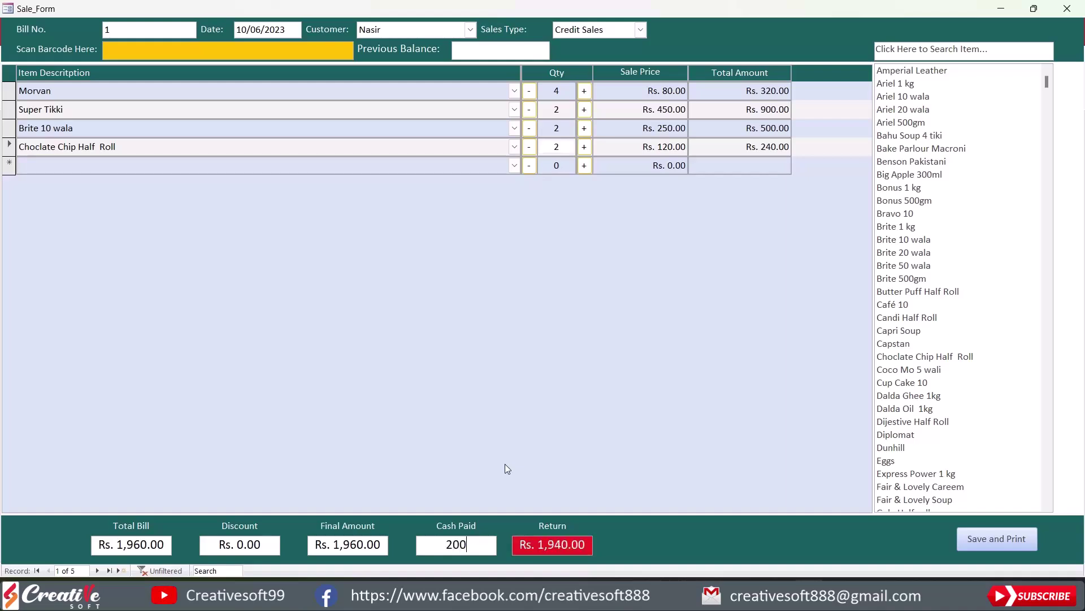
pyautogui.write('0')
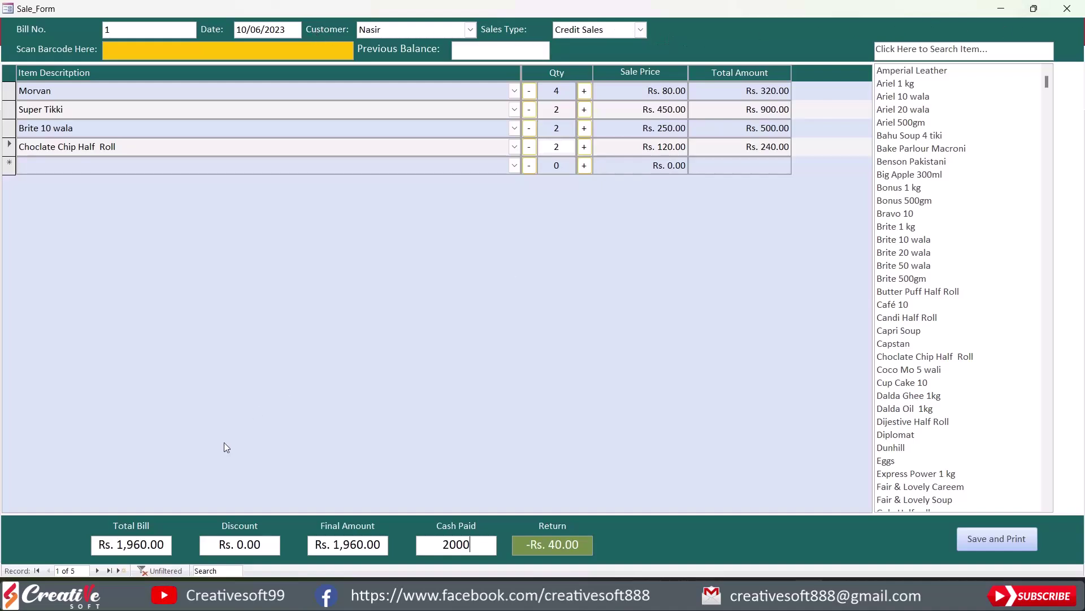
# Step: Start another new blank bill in the sale form and dismiss the missing-customer alert
pyautogui.click(119, 570)
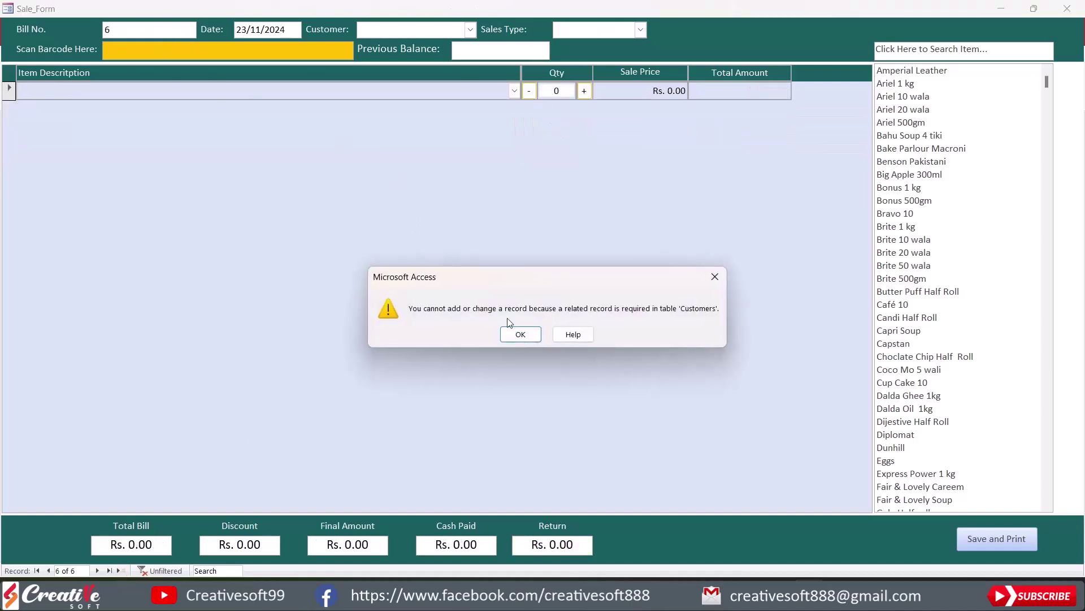
pyautogui.click(520, 334)
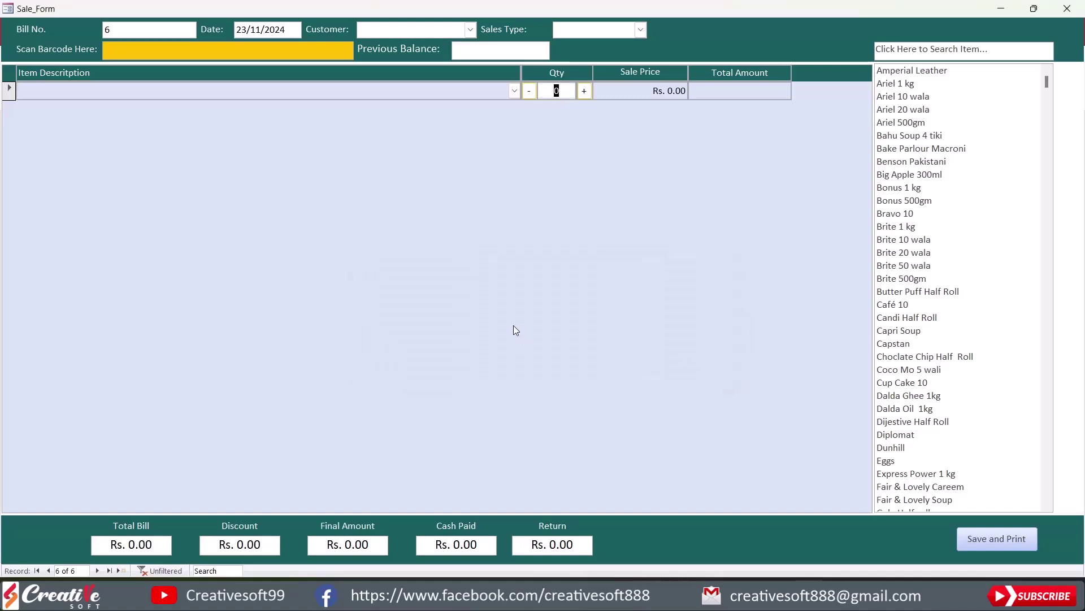
# Step: Switch the sale form to Design View, discarding the unsaved bill 6 record
pyautogui.rightClick(767, 33)
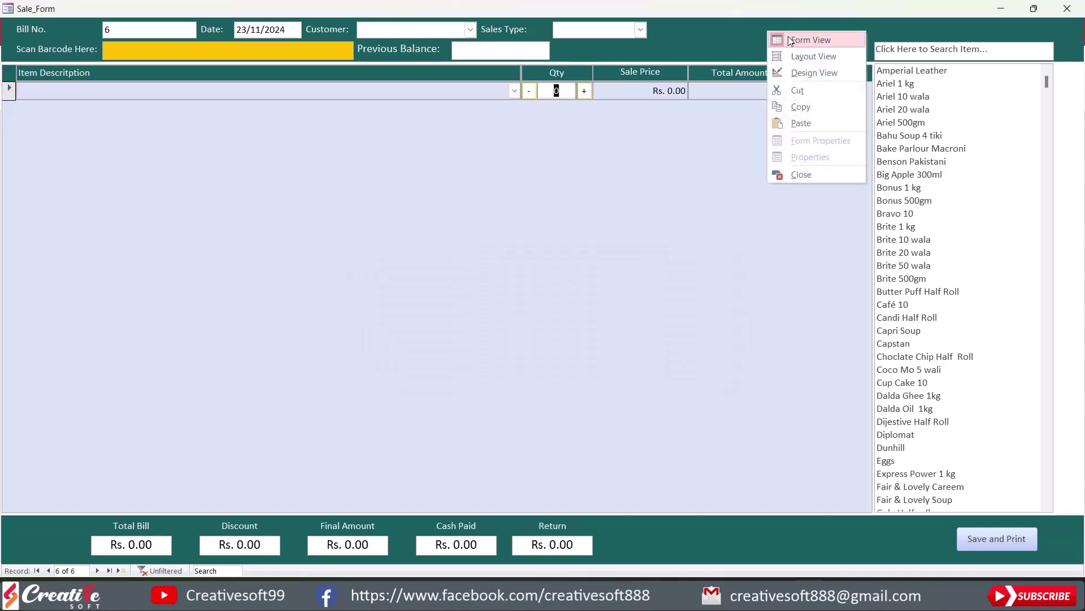
pyautogui.click(803, 76)
pyautogui.click(518, 334)
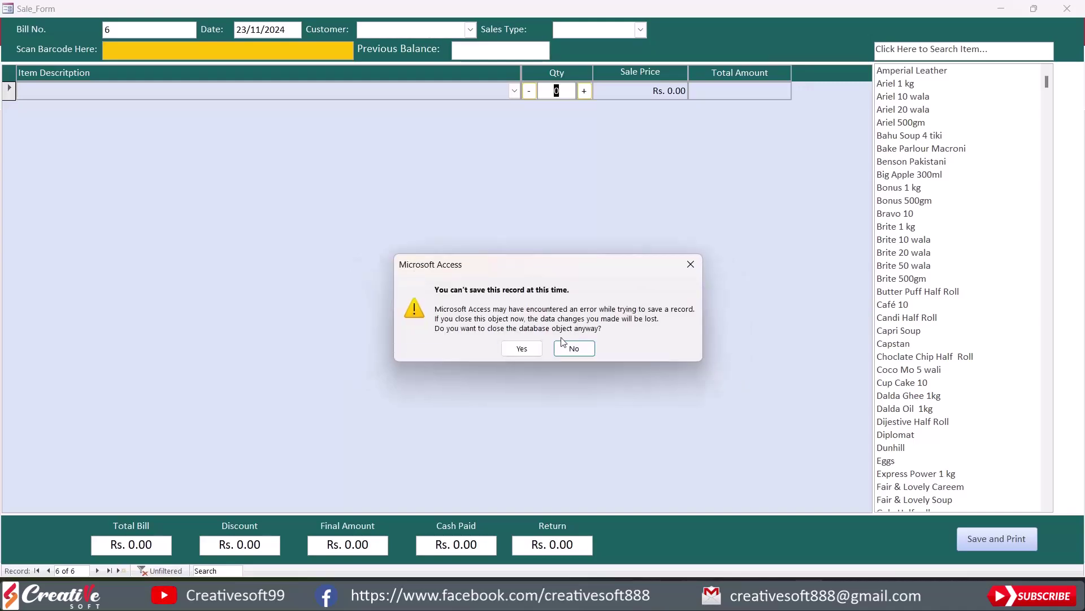
pyautogui.click(521, 349)
pyautogui.click(517, 334)
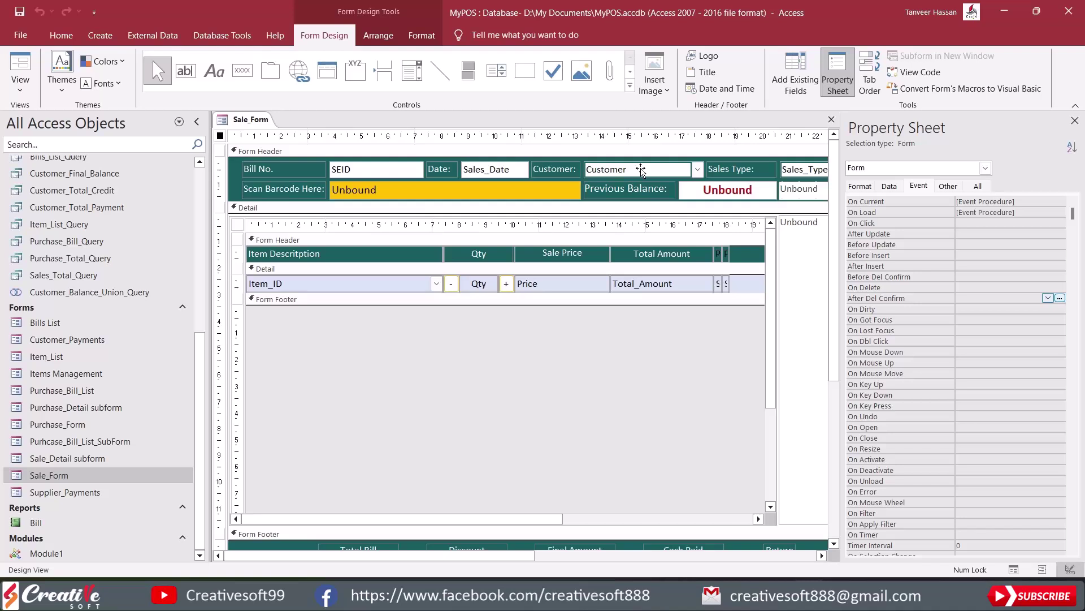
# Step: Set the Default Value property of the Customer combo box in the form header to 1
pyautogui.click(641, 170)
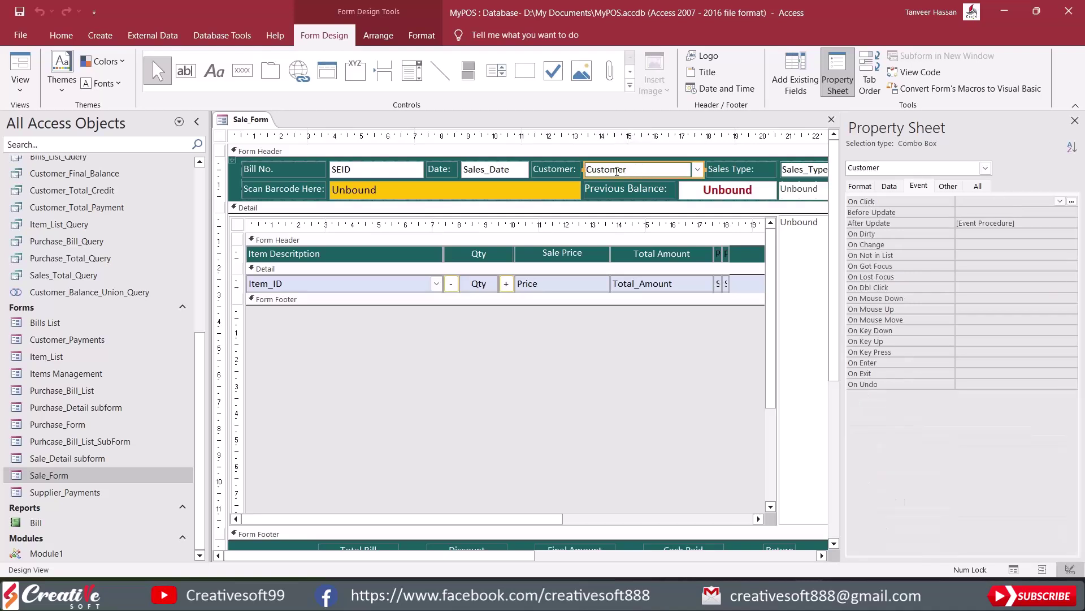
pyautogui.click(810, 170)
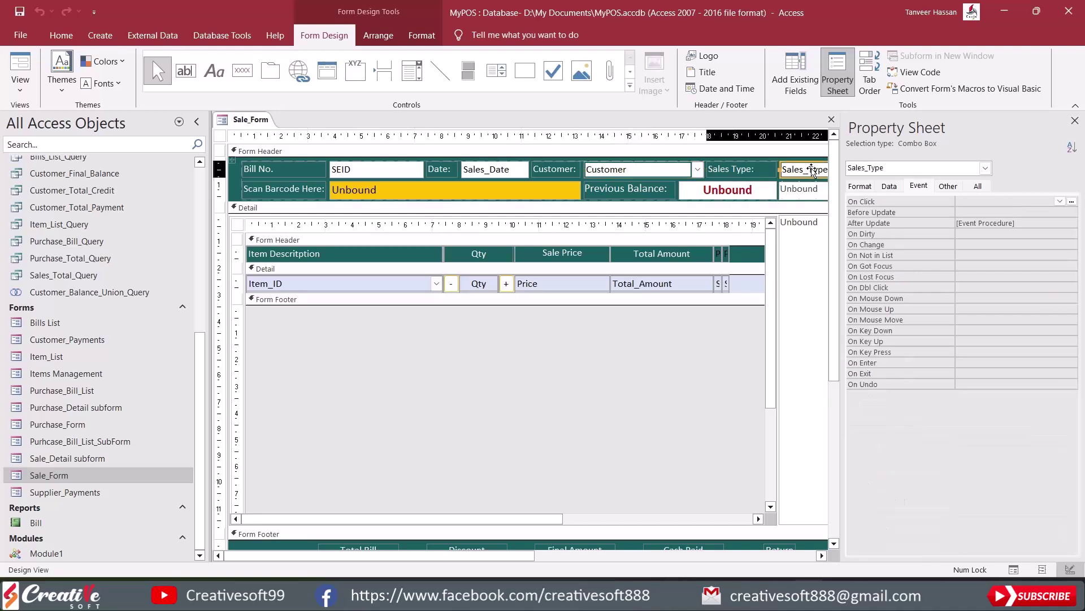
pyautogui.click(628, 169)
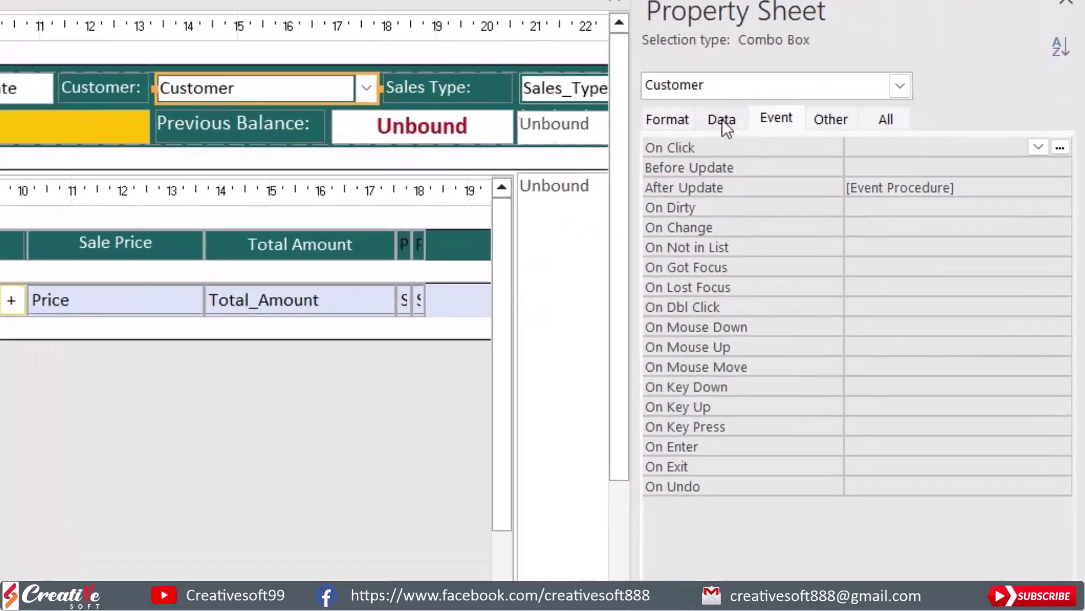
pyautogui.click(892, 186)
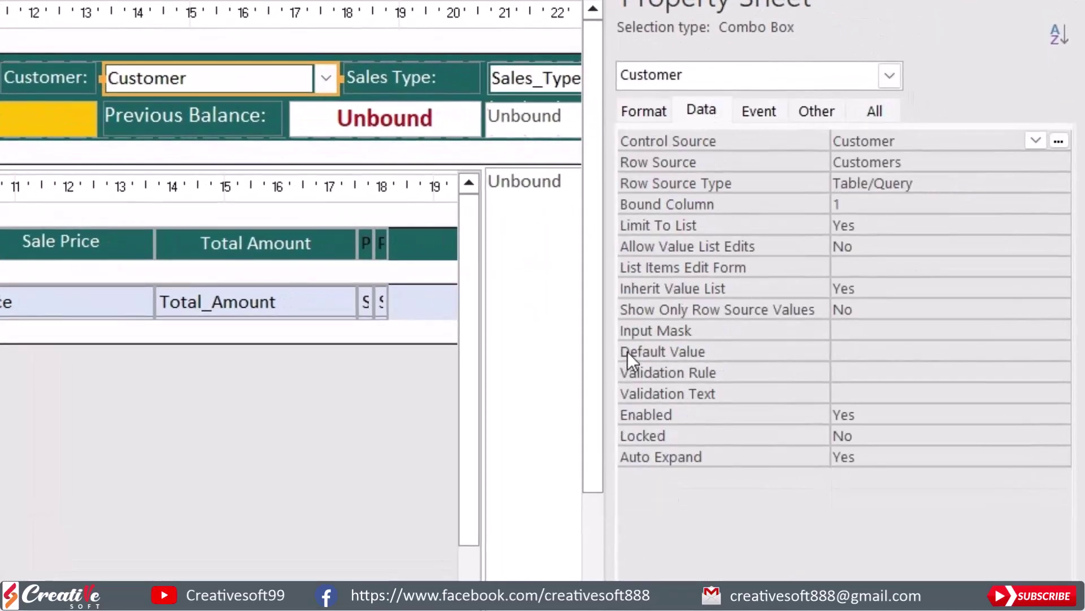
pyautogui.click(881, 352)
pyautogui.write('1')
pyautogui.click(879, 378)
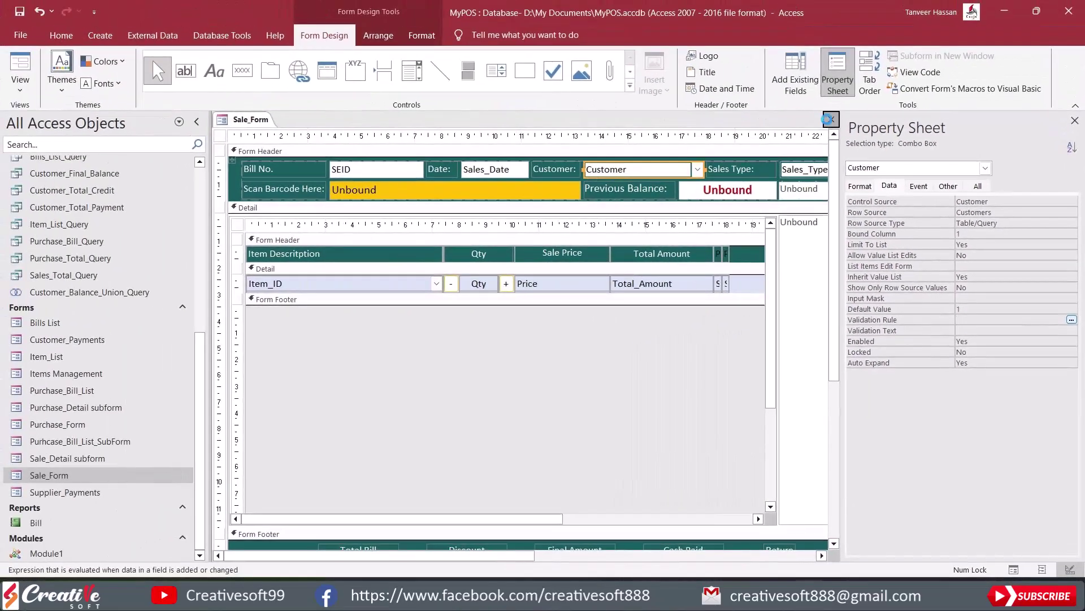
# Step: Save and close the sale form design, then test a new blank bill in the reopened form and dismiss the alert
pyautogui.click(831, 120)
pyautogui.click(496, 334)
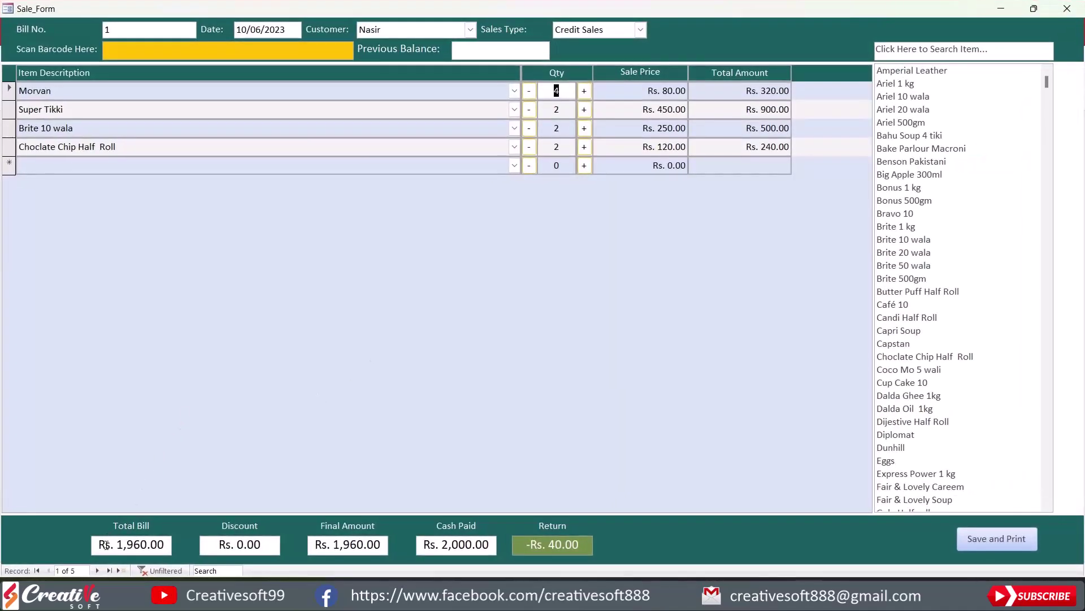
pyautogui.click(119, 571)
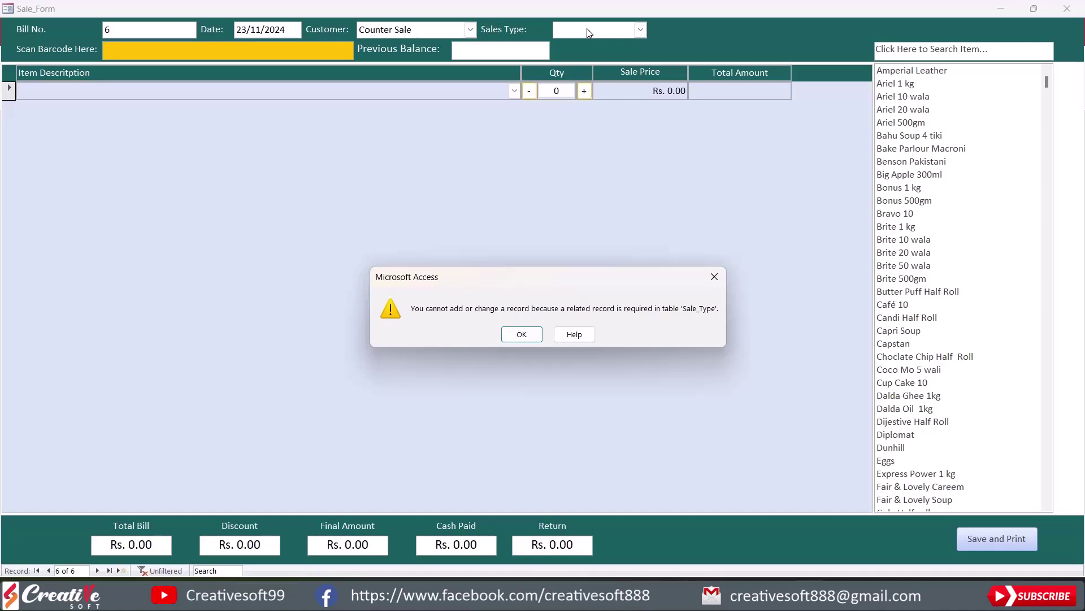
pyautogui.click(521, 334)
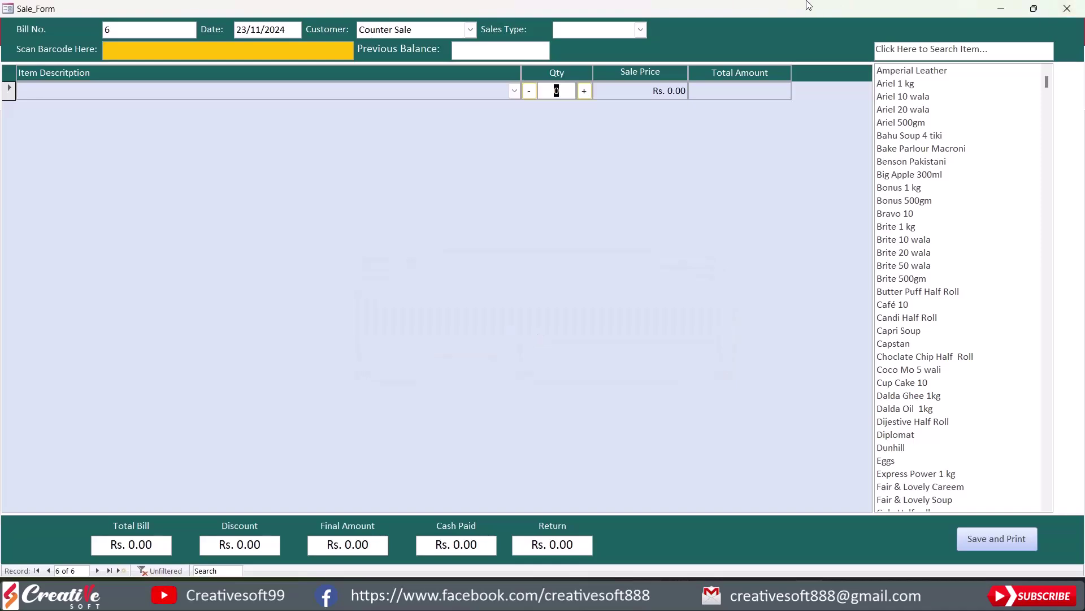
# Step: Return the sale form to Design View, abandoning the unsaved Counter Sale bill
pyautogui.rightClick(693, 37)
pyautogui.click(730, 82)
pyautogui.click(523, 335)
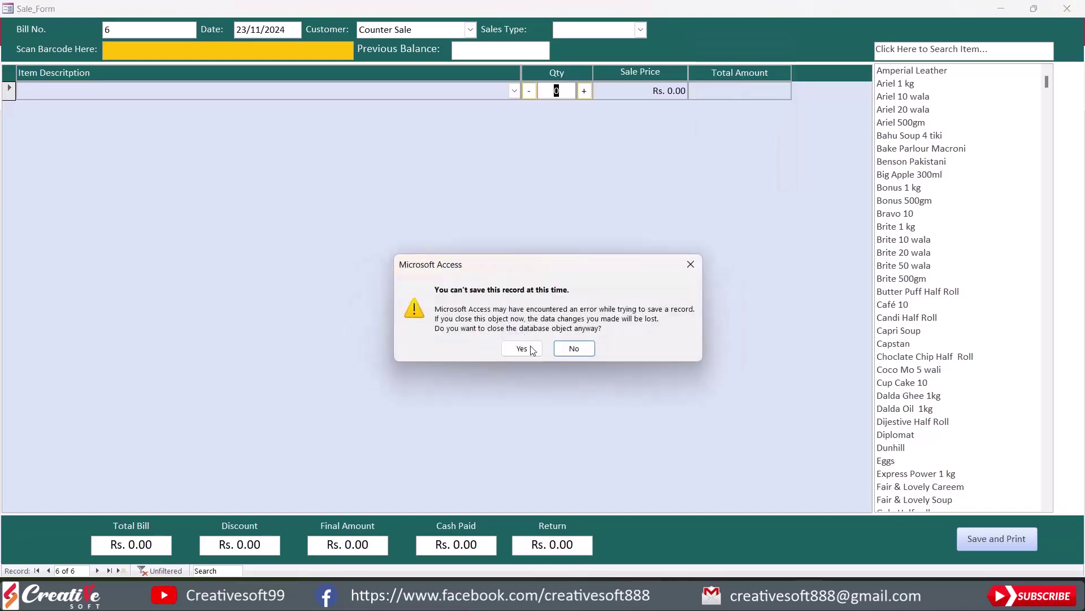
pyautogui.click(521, 349)
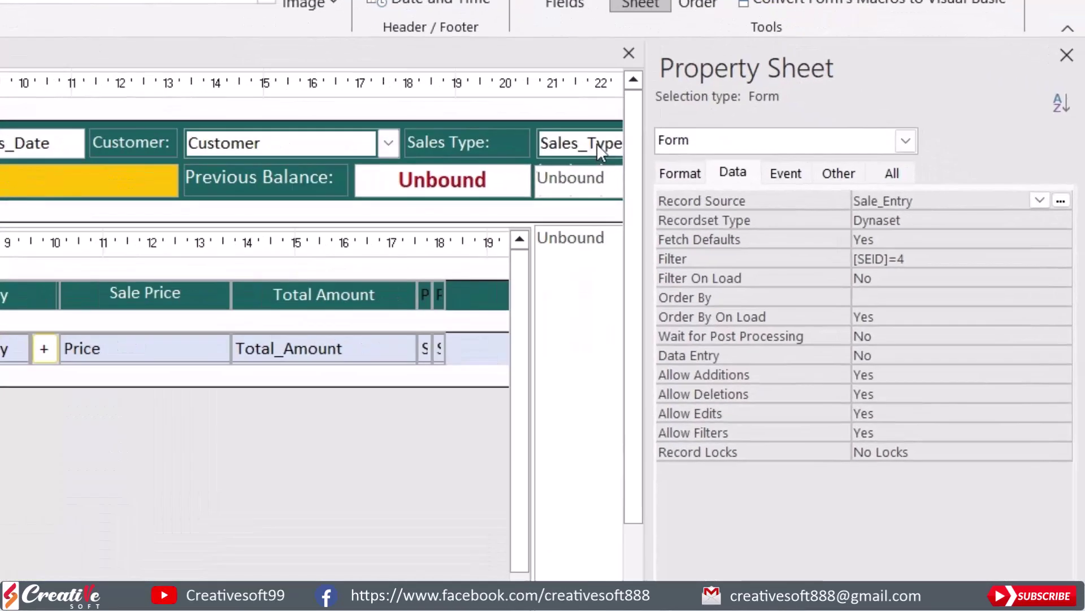
# Step: Set the Default Value property of the Sales_Type combo box to 1
pyautogui.click(596, 144)
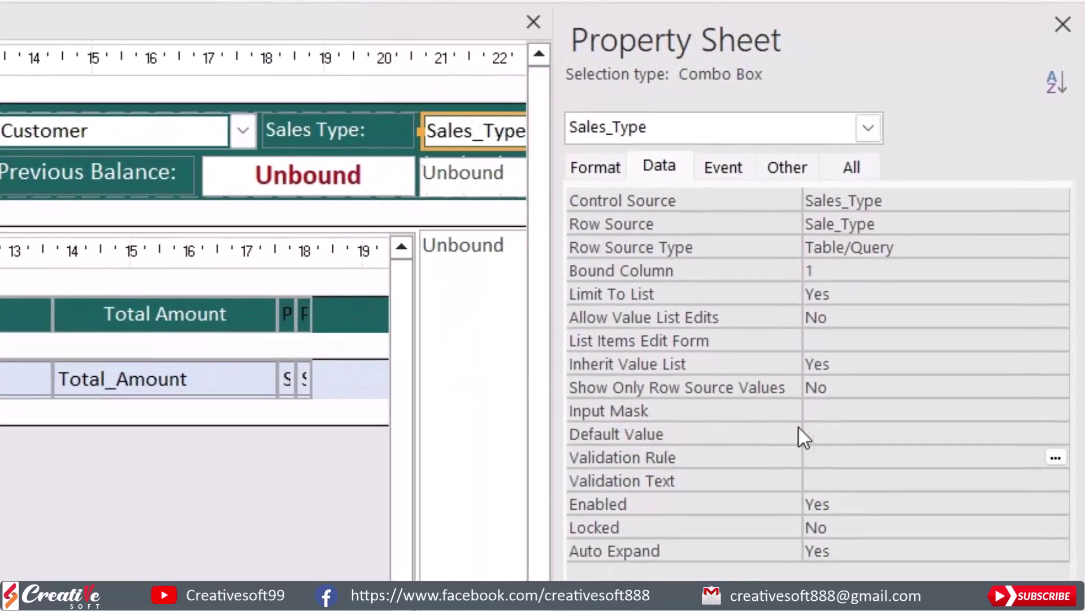
pyautogui.click(832, 430)
pyautogui.write('1')
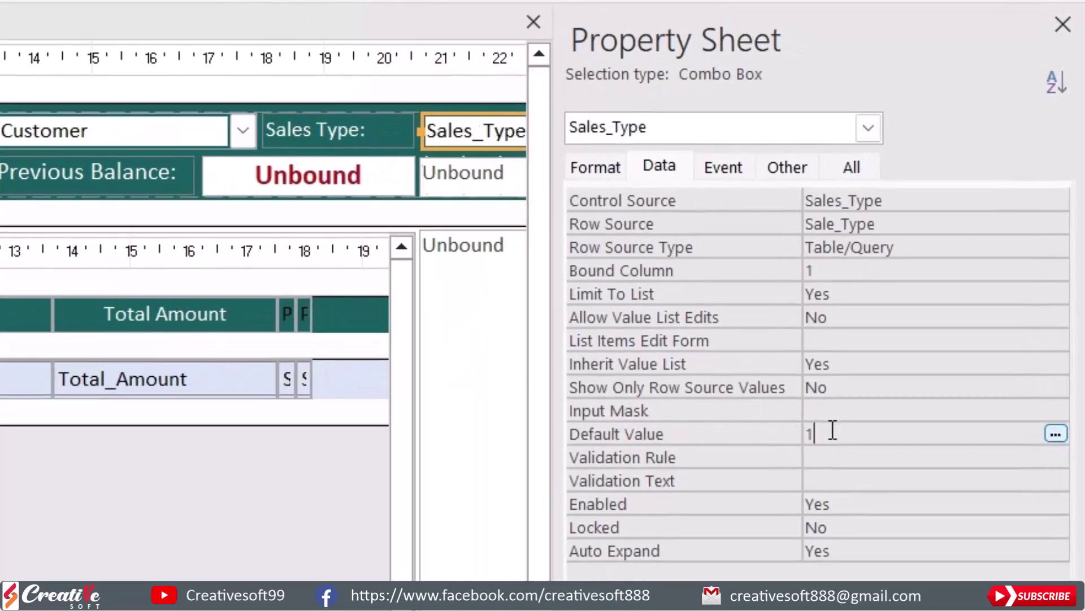
pyautogui.click(824, 461)
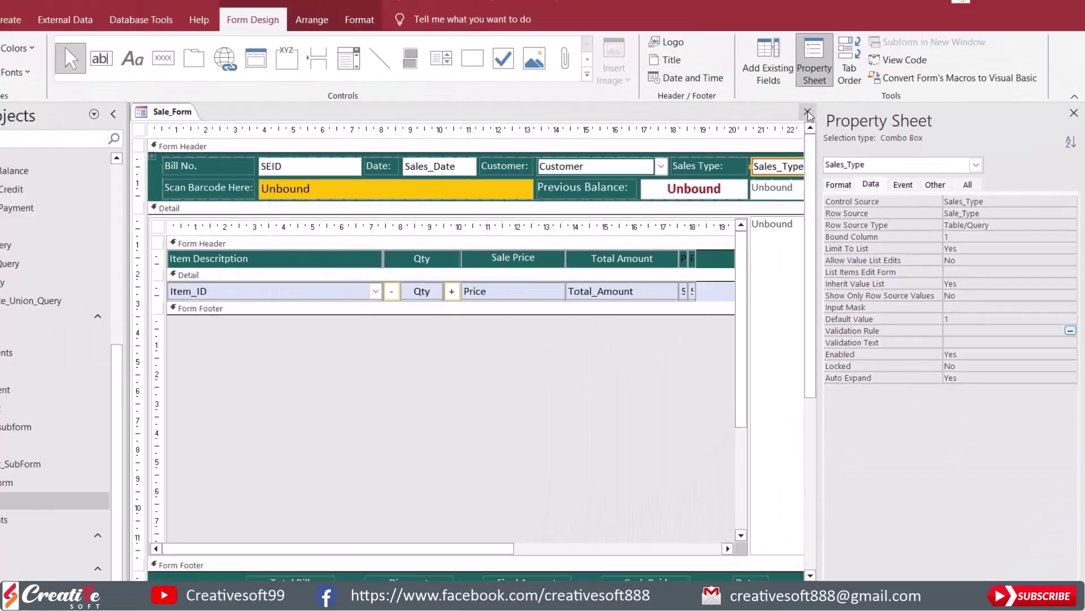
# Step: Save and close the form design, then reopen Sale_Form on a new blank bill
pyautogui.click(808, 113)
pyautogui.click(434, 347)
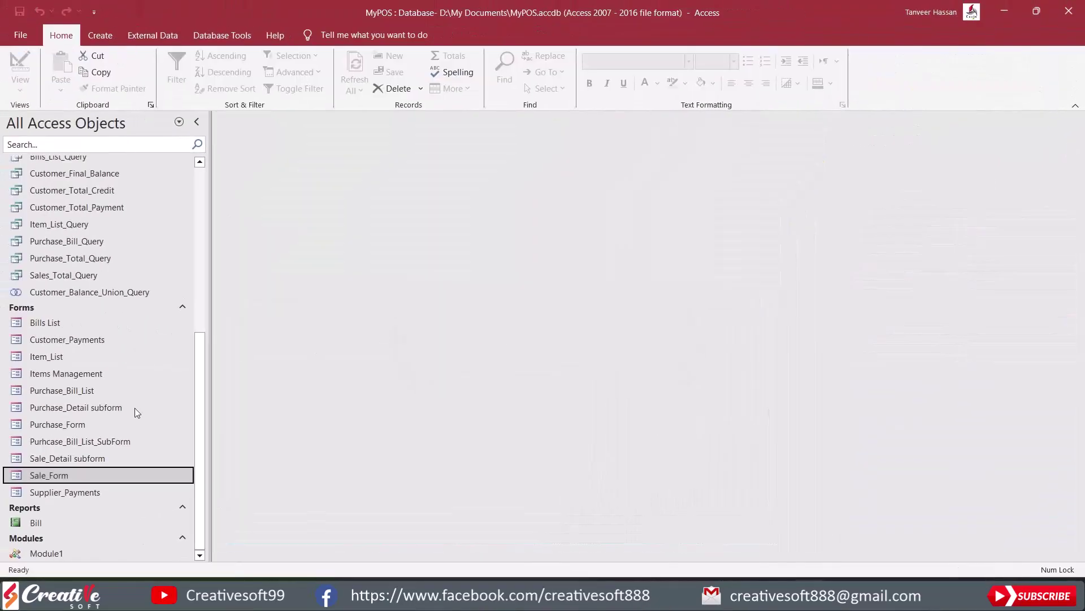
pyautogui.doubleClick(47, 476)
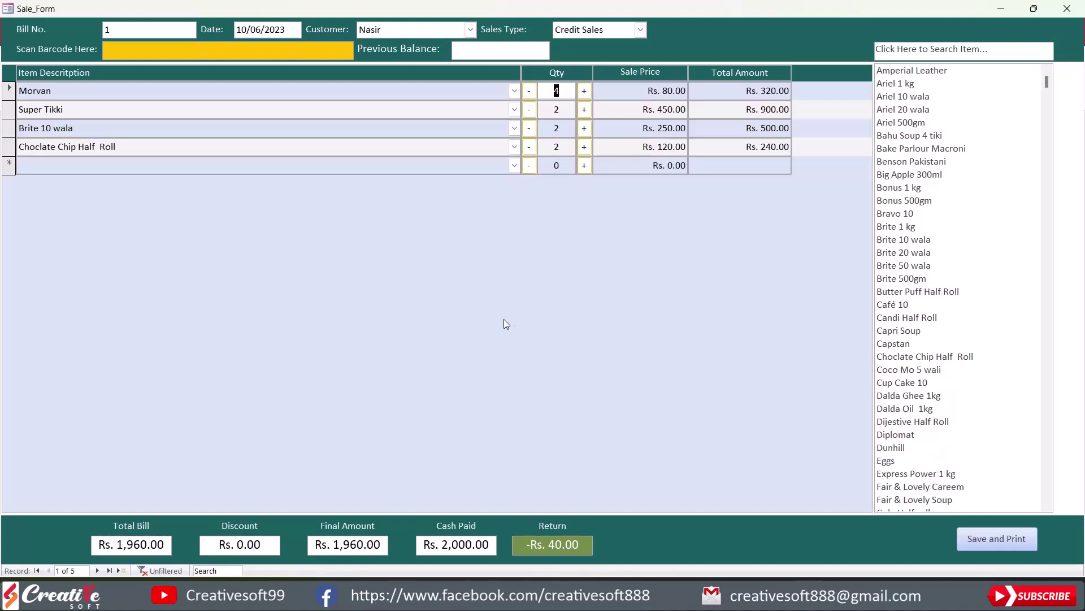
pyautogui.click(120, 570)
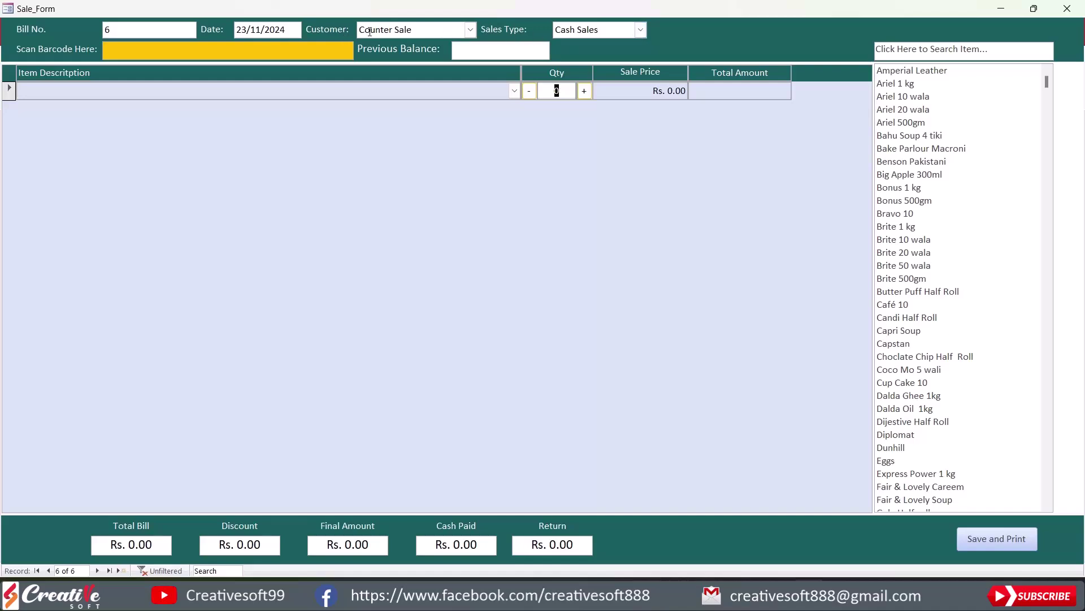
# Step: Check the Previous Balance for each of the other two customers on bill 6 and return the customer to Counter Sale
pyautogui.click(471, 30)
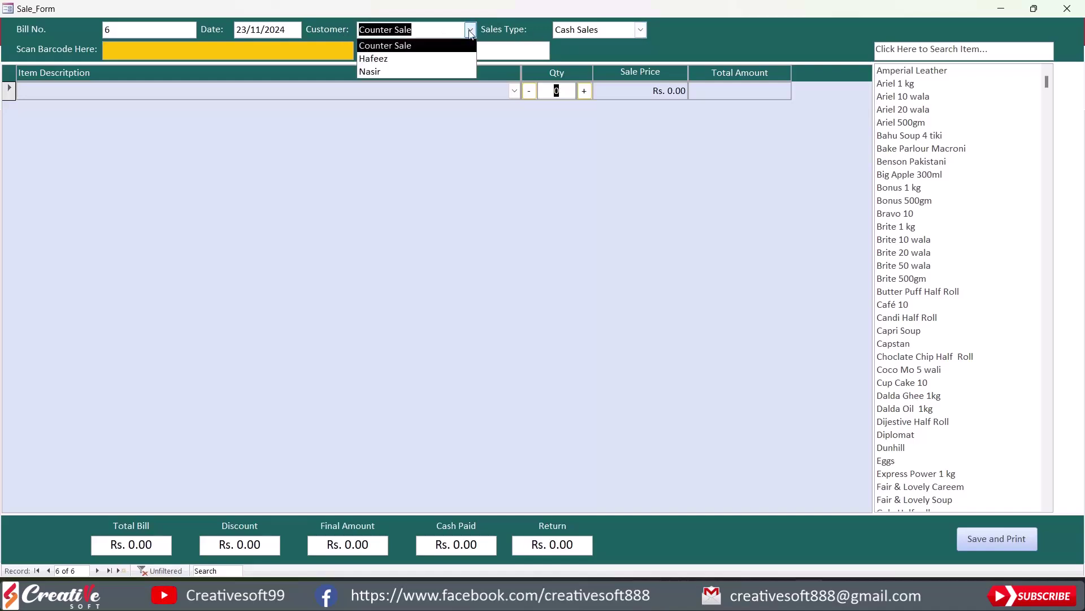
pyautogui.click(420, 58)
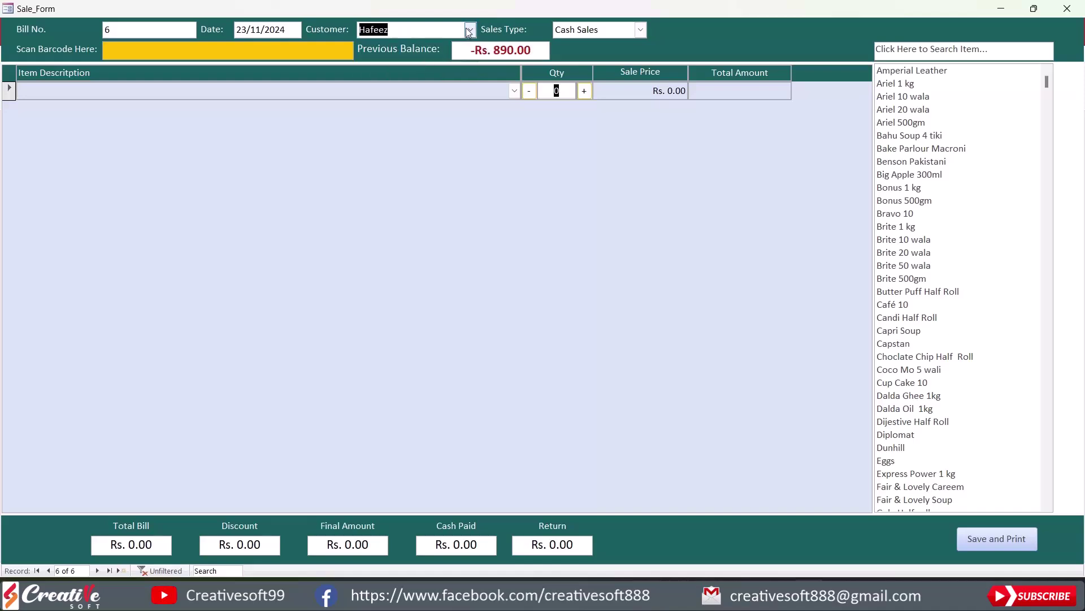
pyautogui.click(469, 31)
pyautogui.click(424, 70)
pyautogui.click(470, 33)
pyautogui.click(452, 47)
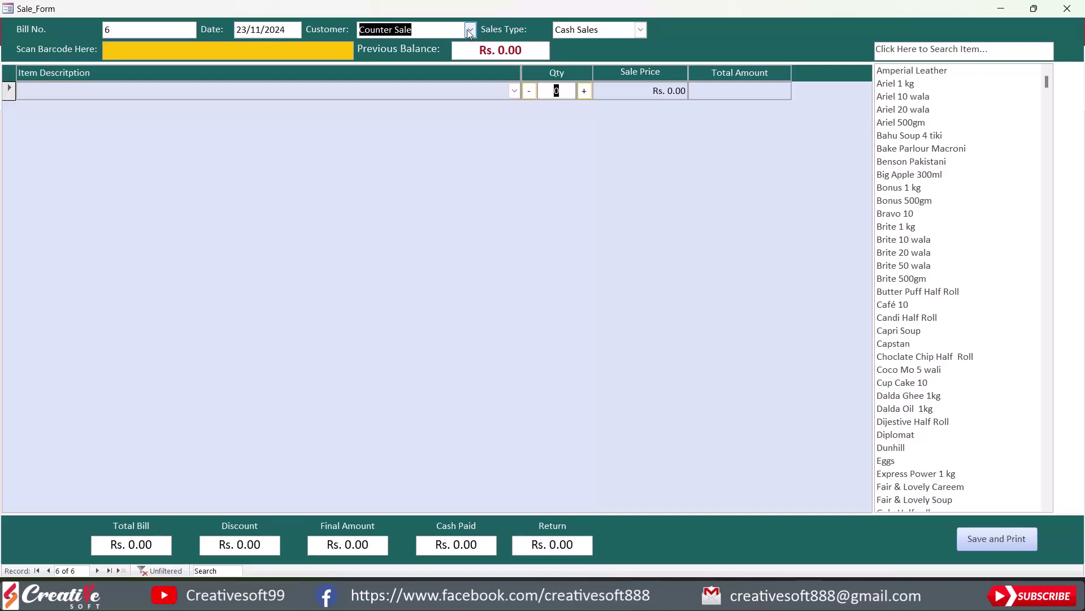
# Step: Try to set the Counter Sale bill's sales type to Credit Sales and dismiss the alert
pyautogui.click(641, 28)
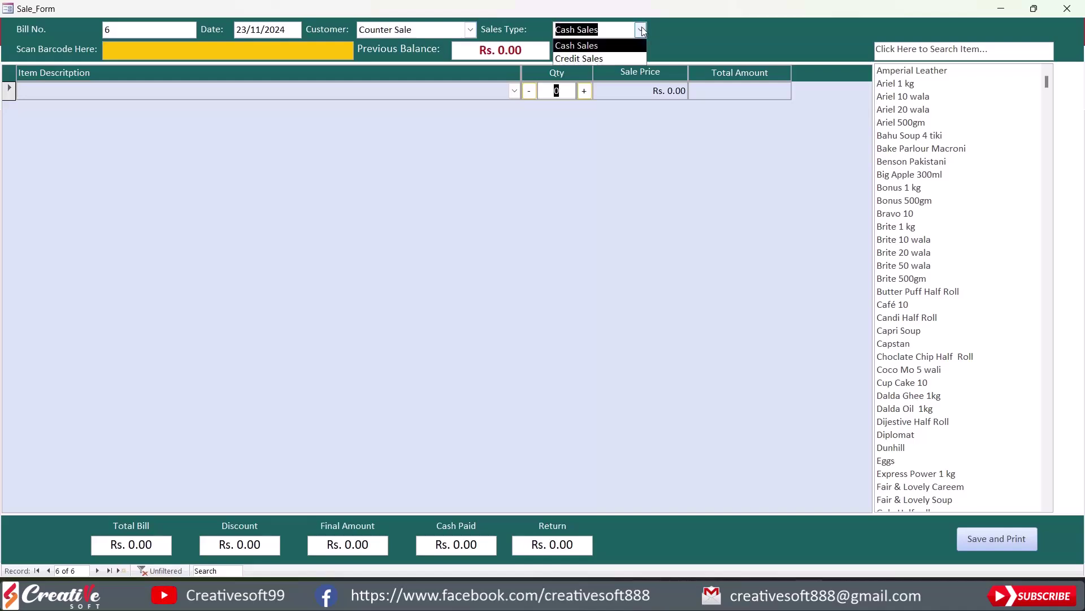
pyautogui.click(620, 57)
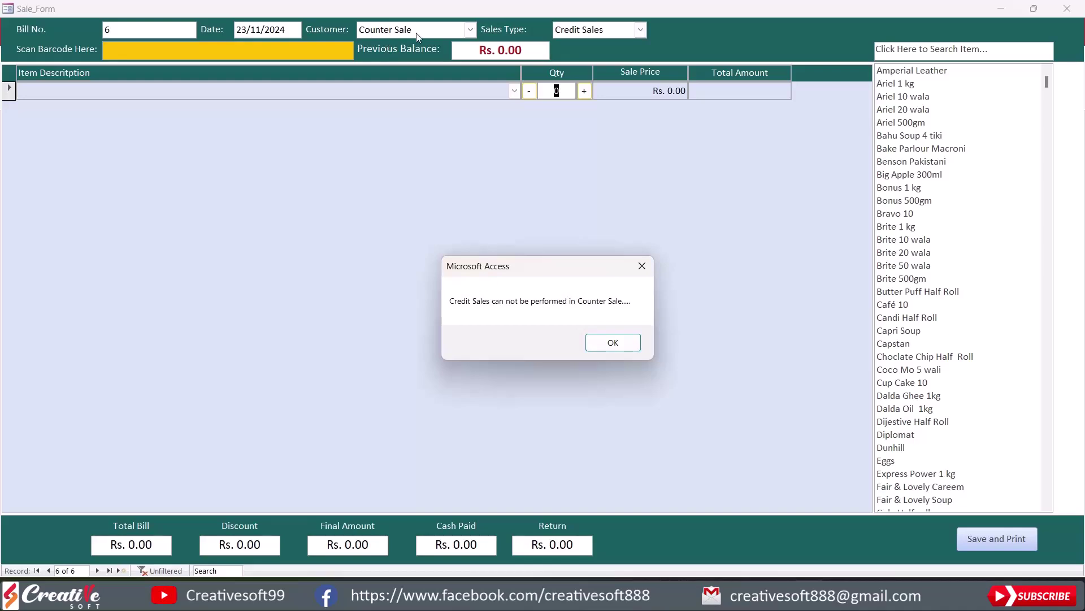
pyautogui.click(613, 342)
# Step: Set bill 6's customer back to Counter Sale and its sales type to Cash Sales
pyautogui.click(471, 29)
pyautogui.click(435, 46)
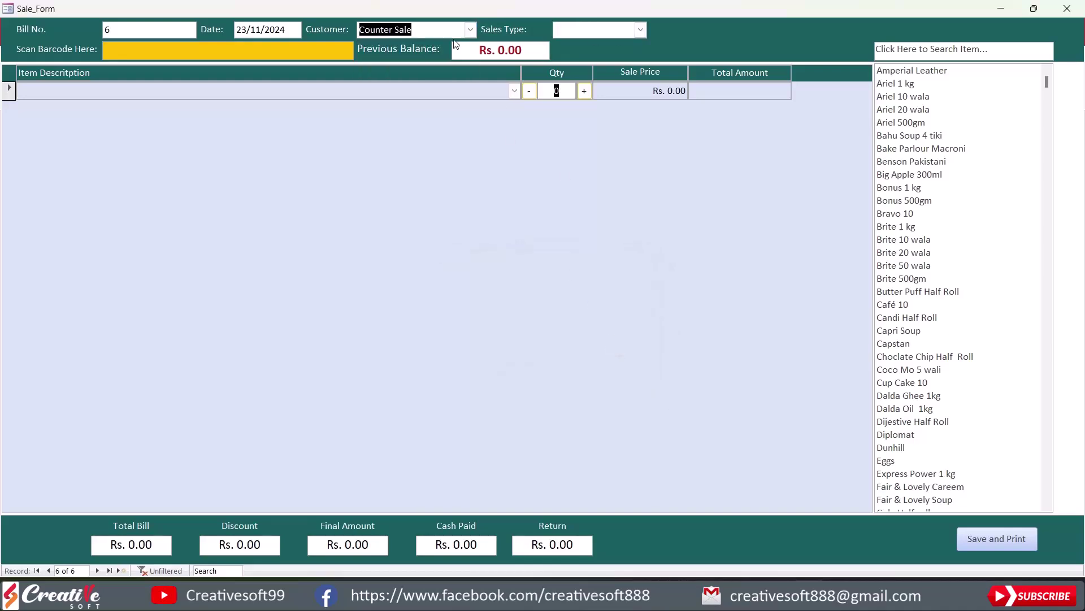
pyautogui.click(631, 27)
pyautogui.click(622, 46)
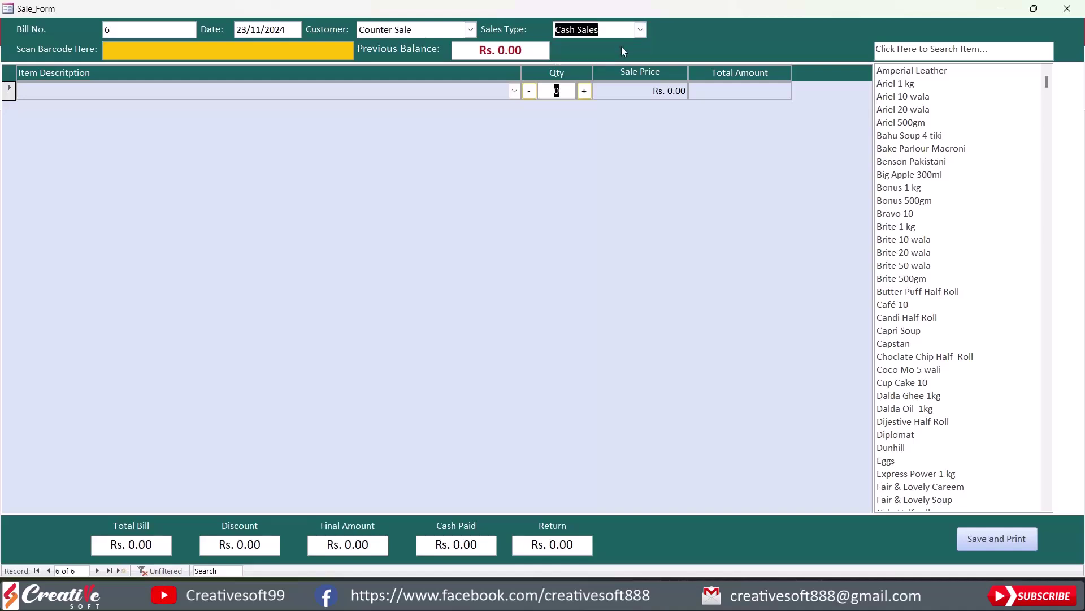
# Step: Make bill 6 a Credit Sales bill for a named customer, try changing the customer to Counter Sale, and dismiss the alert
pyautogui.click(470, 29)
pyautogui.click(443, 59)
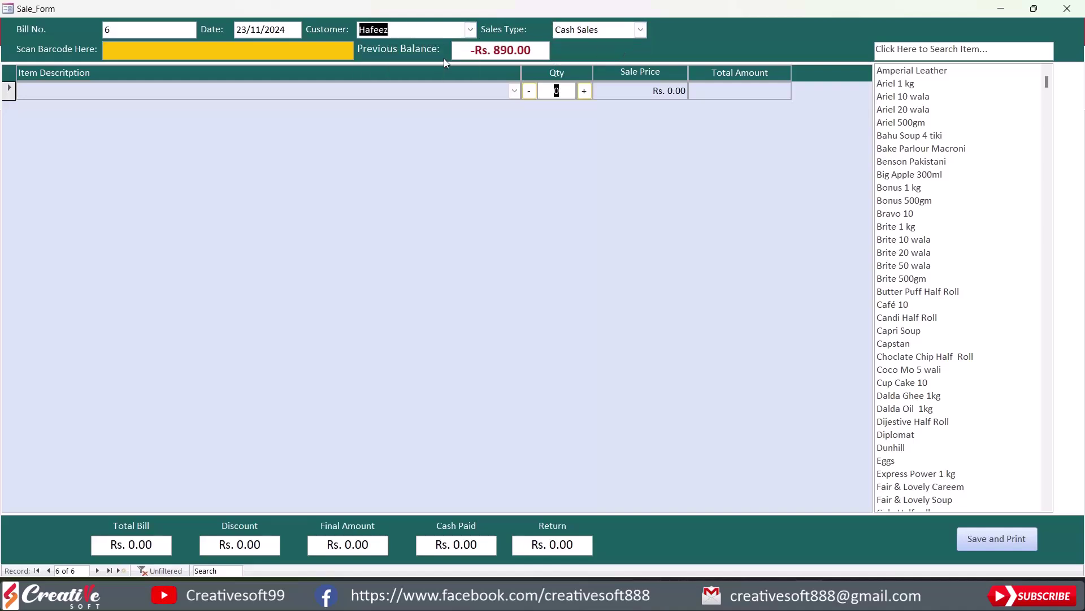
pyautogui.click(641, 29)
pyautogui.click(621, 57)
pyautogui.click(471, 29)
pyautogui.click(444, 46)
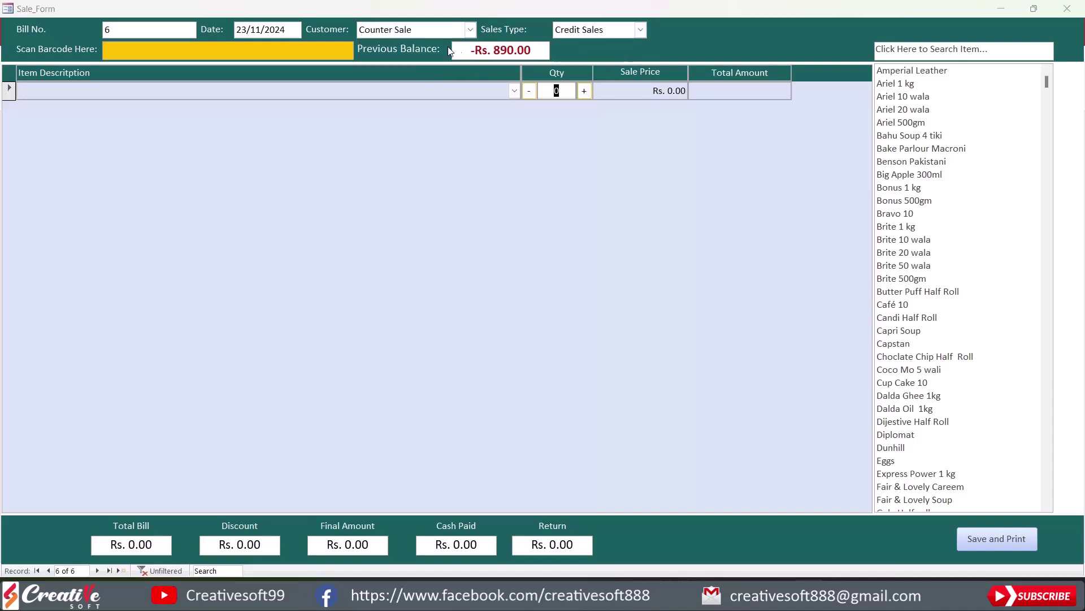
pyautogui.click(613, 342)
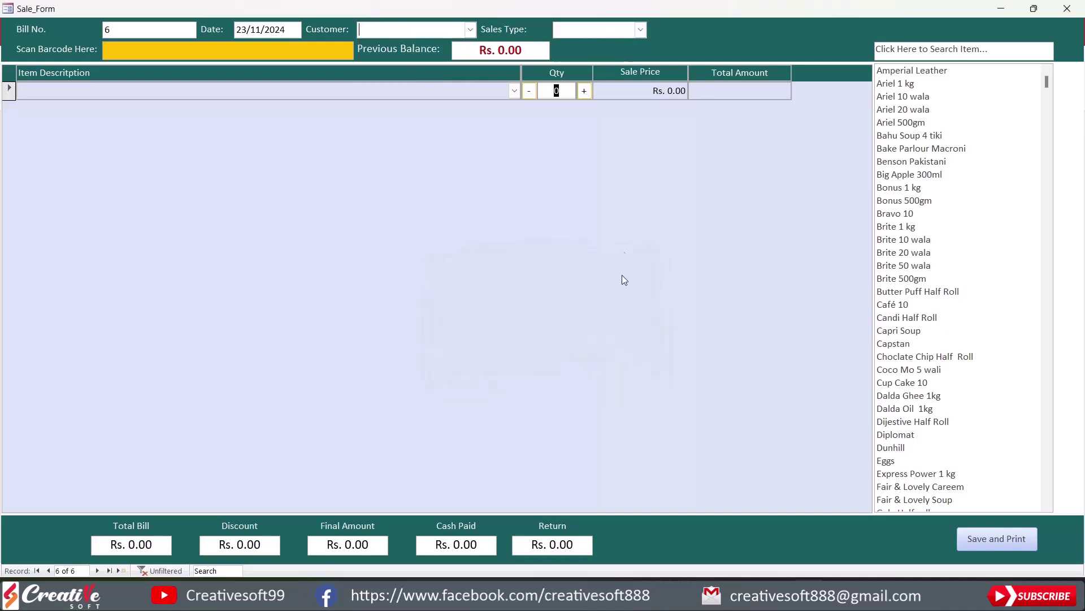
# Step: Reselect Counter Sale as the customer and Cash Sales as the sales type on bill 6
pyautogui.click(471, 30)
pyautogui.click(390, 45)
pyautogui.click(640, 30)
pyautogui.click(628, 45)
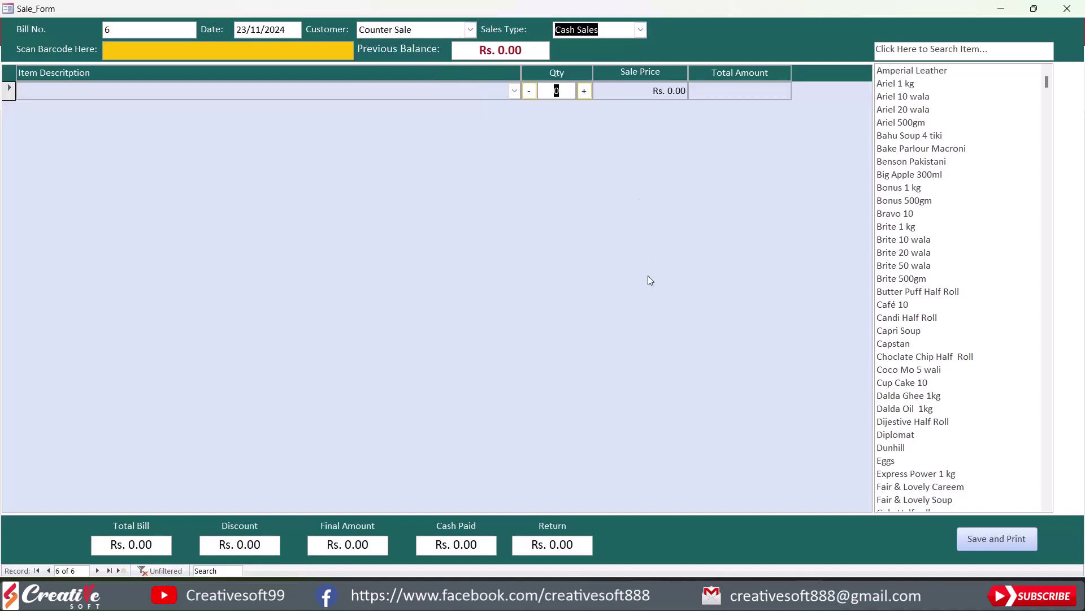
# Step: Save and print the empty bill 6, agree to close it without saving, and open the run-time error's code for debugging
pyautogui.click(1011, 542)
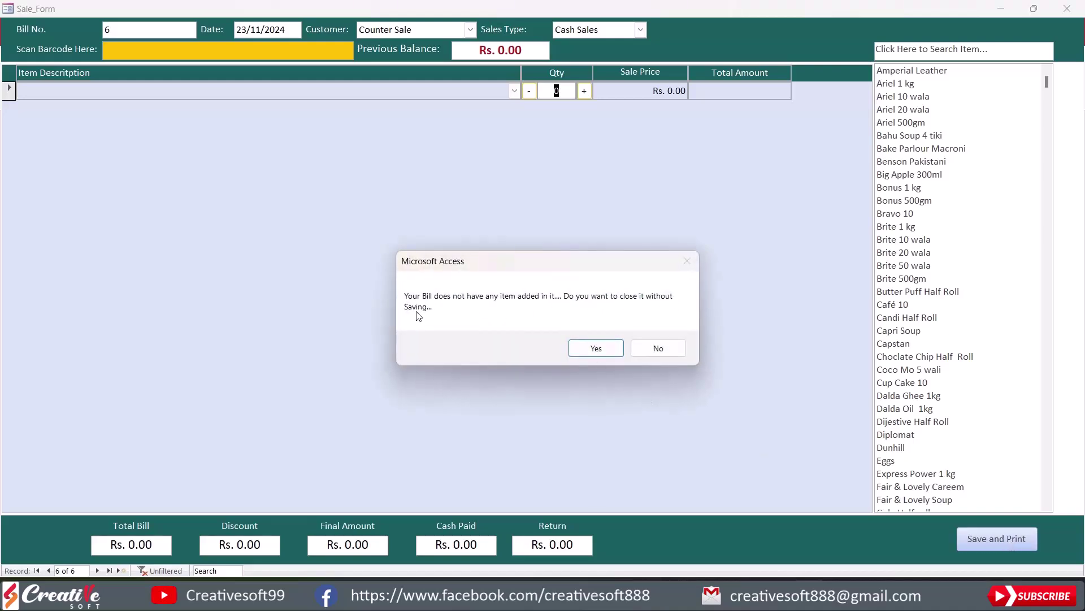
pyautogui.click(596, 347)
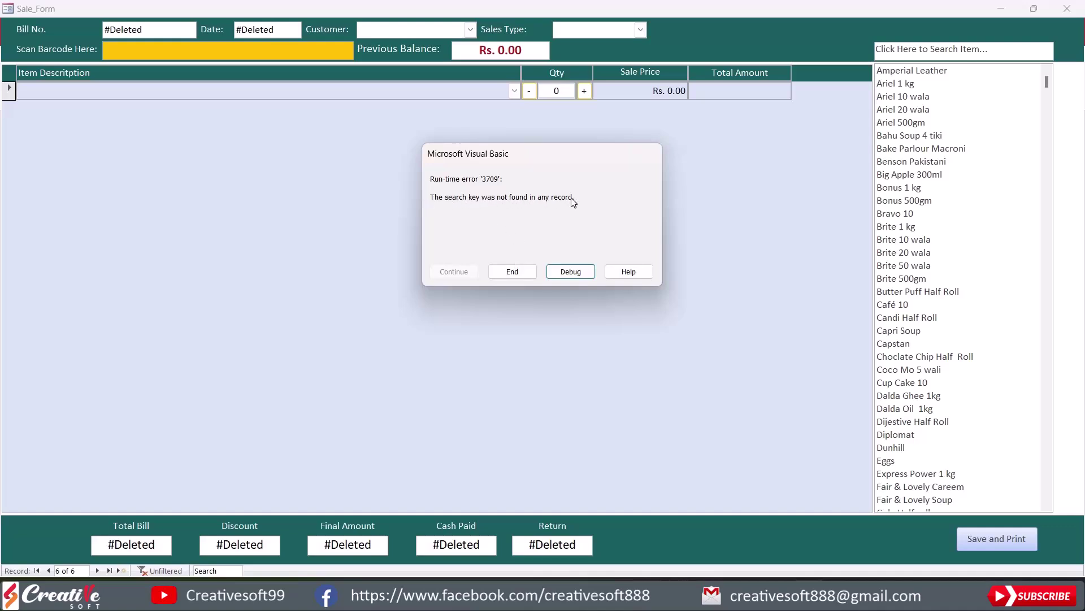
pyautogui.click(571, 272)
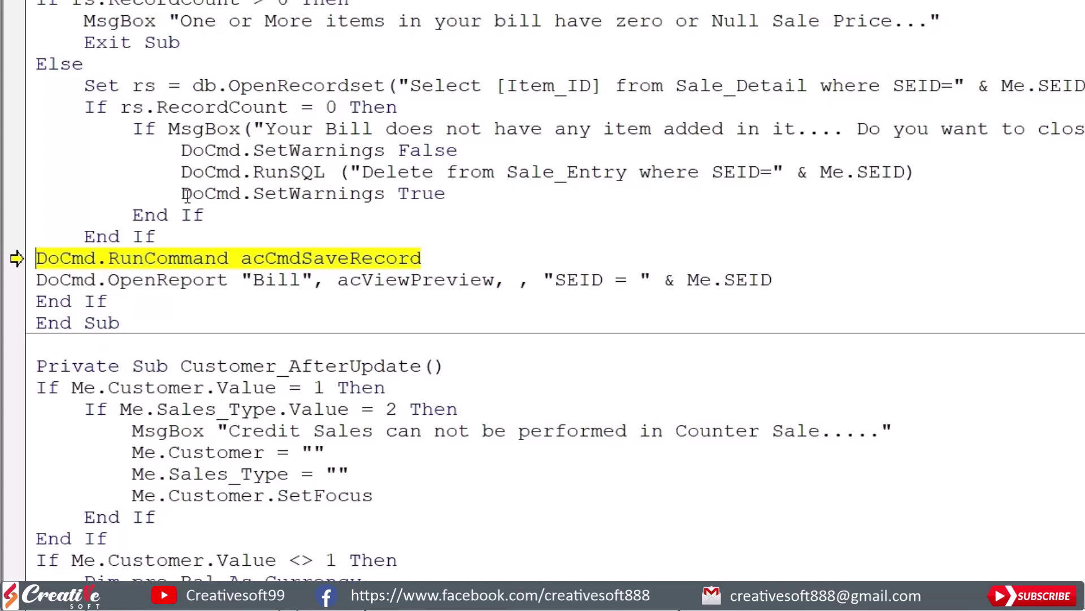
# Step: Examine the code block that checks for an empty bill and deletes its Sale_Entry record before the save command
pyautogui.click(85, 88)
pyautogui.moveTo(102, 88); pyautogui.dragTo(298, 227)
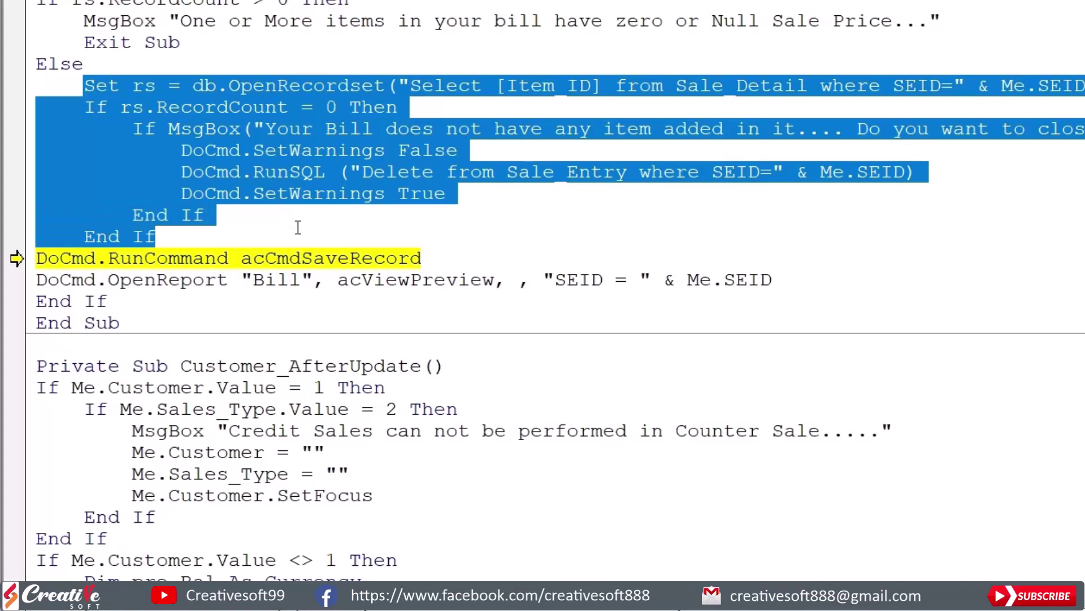
pyautogui.click(298, 227)
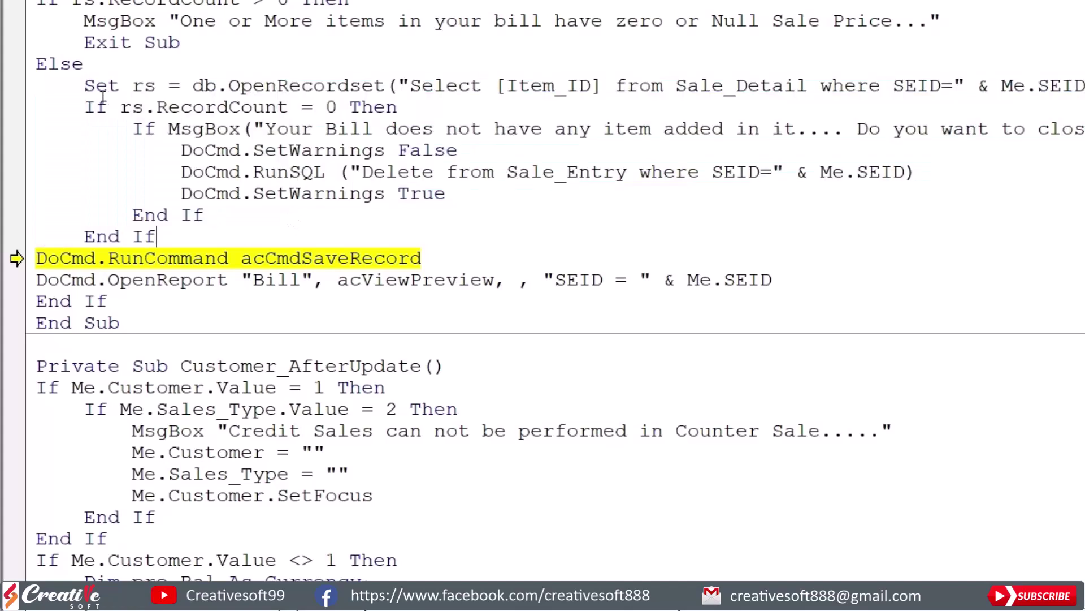
# Step: Review the empty-bill block and the save and report commands below it, inserting a blank line after DoCmd.SetWarnings True
pyautogui.moveTo(85, 106); pyautogui.dragTo(256, 229)
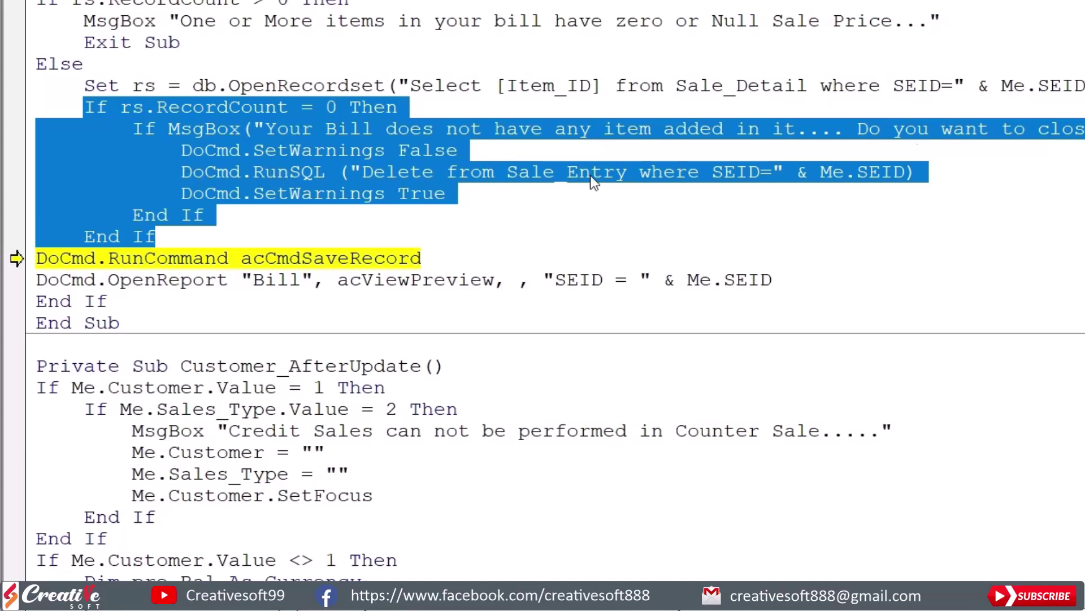
pyautogui.click(903, 171)
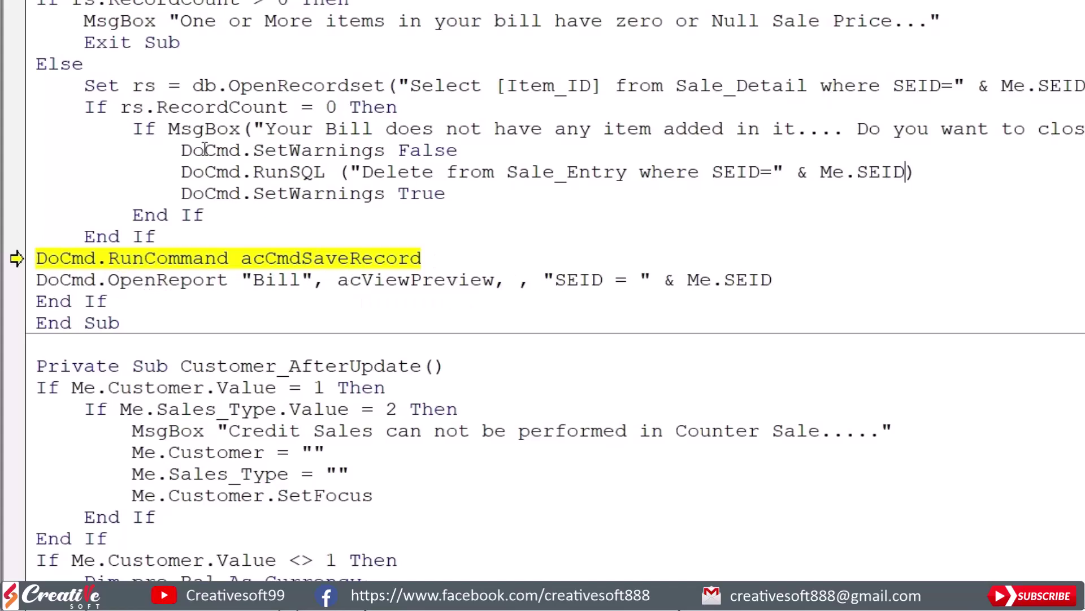
pyautogui.moveTo(138, 129); pyautogui.dragTo(250, 216)
pyautogui.click(472, 194)
pyautogui.press('Return')
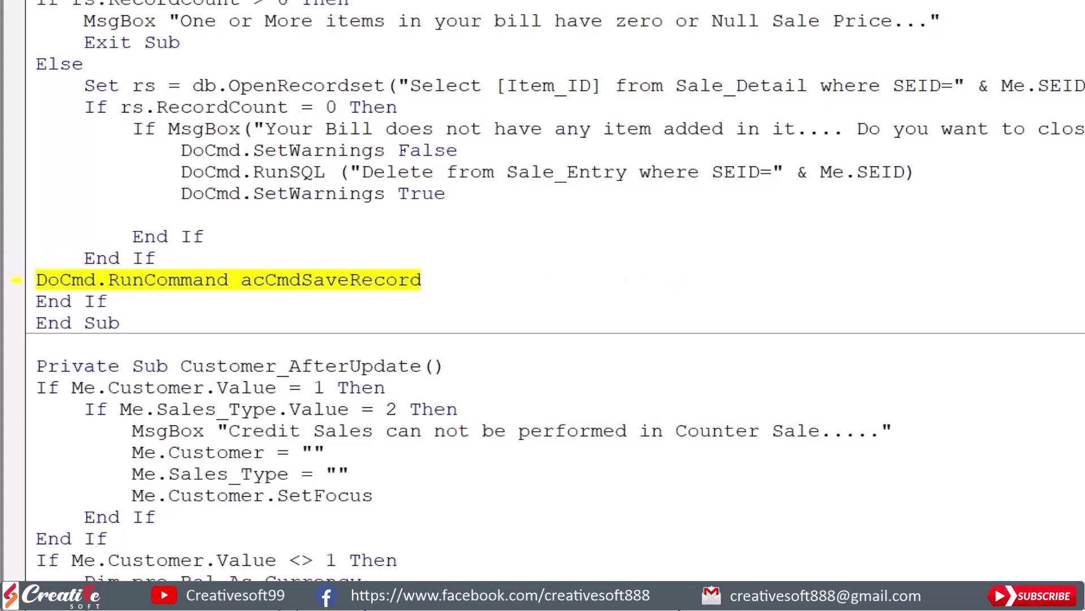
pyautogui.write('DoCmd.OpenReport "Bill", acViewPreview, , "SEID = " & Me.SEID')
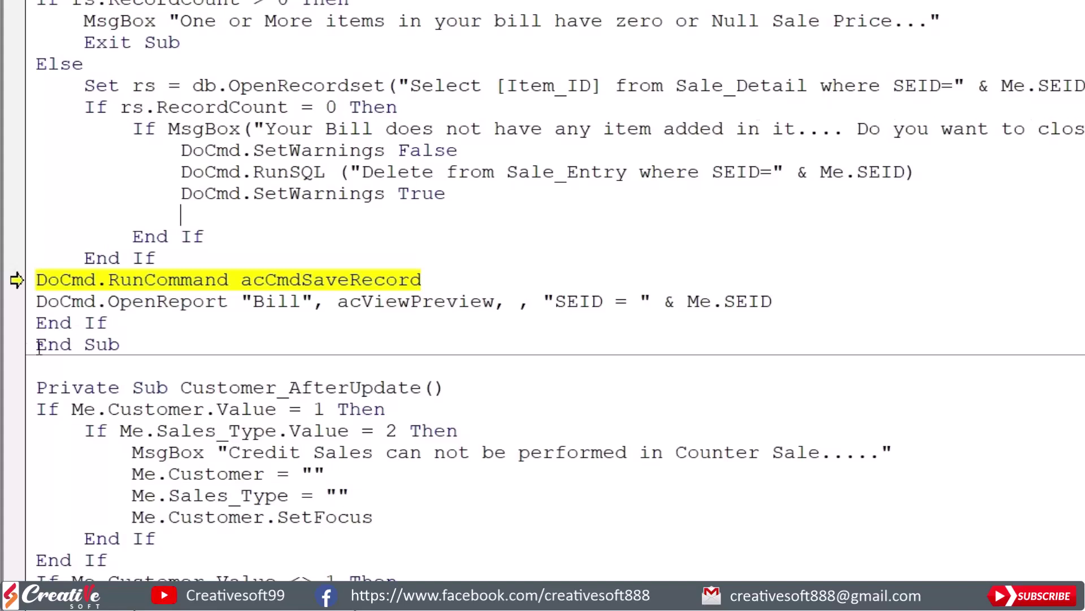
pyautogui.click(40, 280)
pyautogui.moveTo(199, 295); pyautogui.dragTo(839, 301)
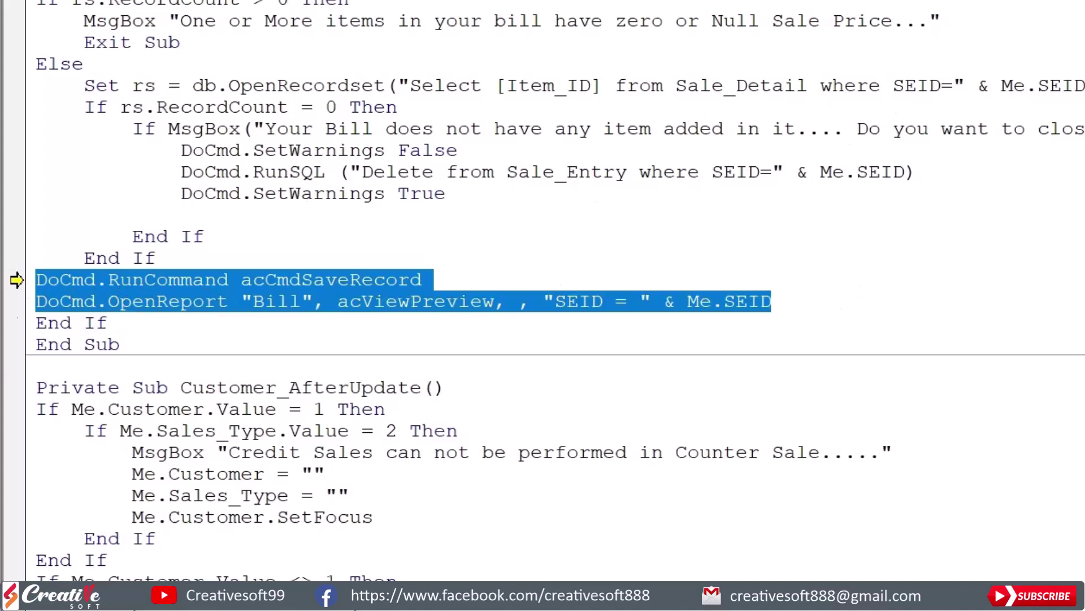
# Step: Add DoCmd.Close acForm, Me.Name on the blank line below DoCmd.SetWarnings True in the empty-bill block
pyautogui.click(190, 207)
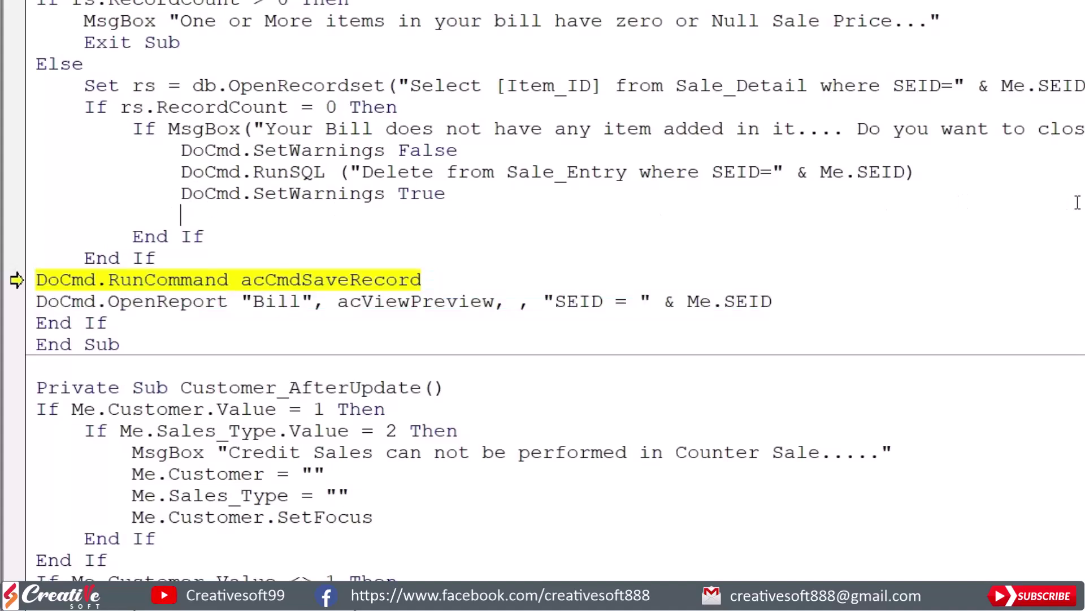
pyautogui.write('docmd.')
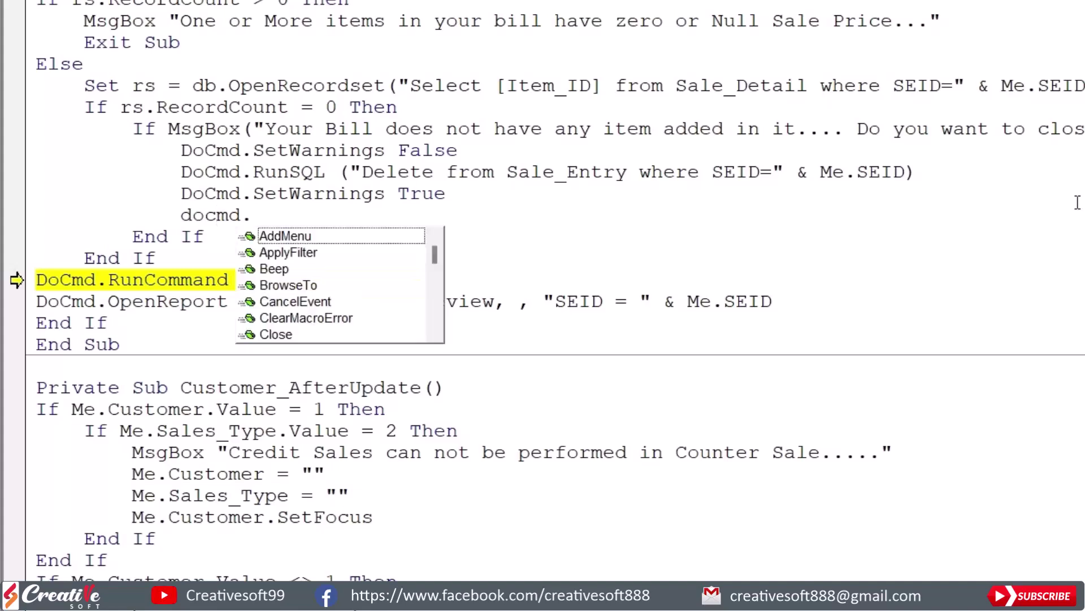
pyautogui.write('close acfo')
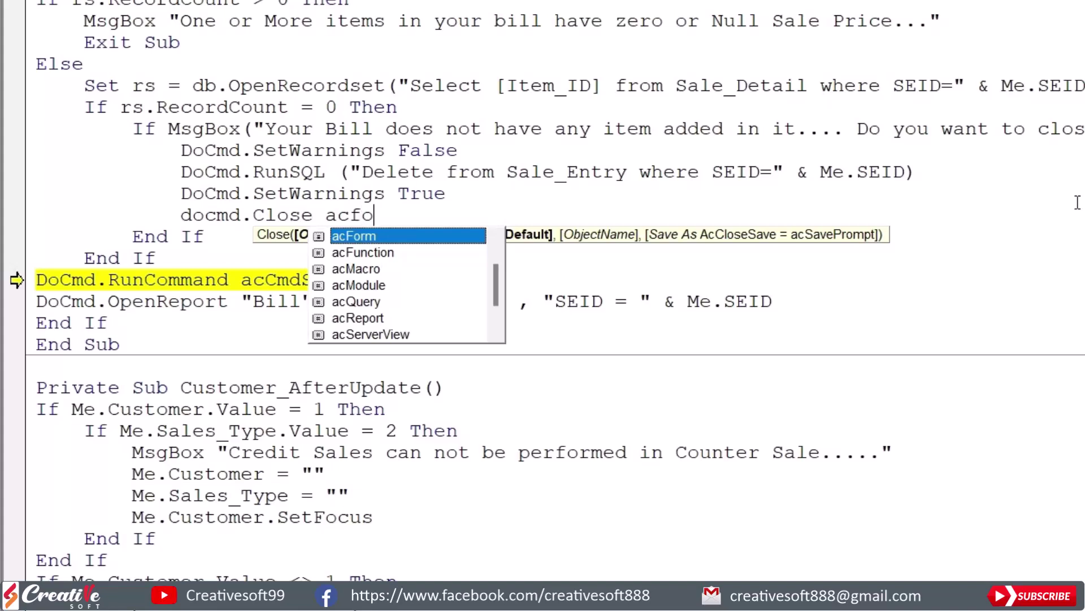
pyautogui.write(',')
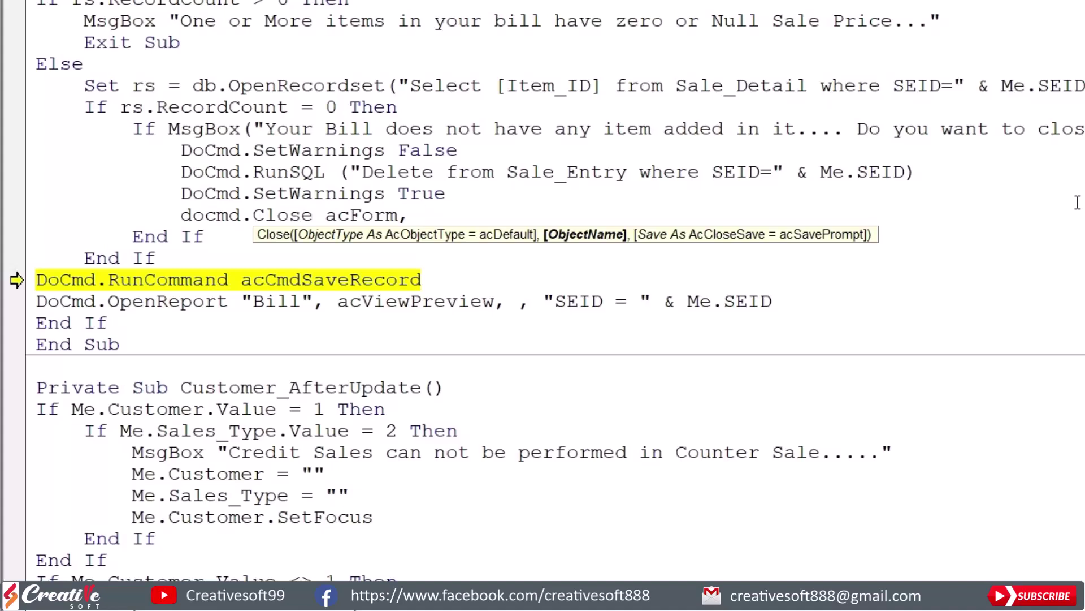
pyautogui.write(' me.na')
pyautogui.press('Tab')
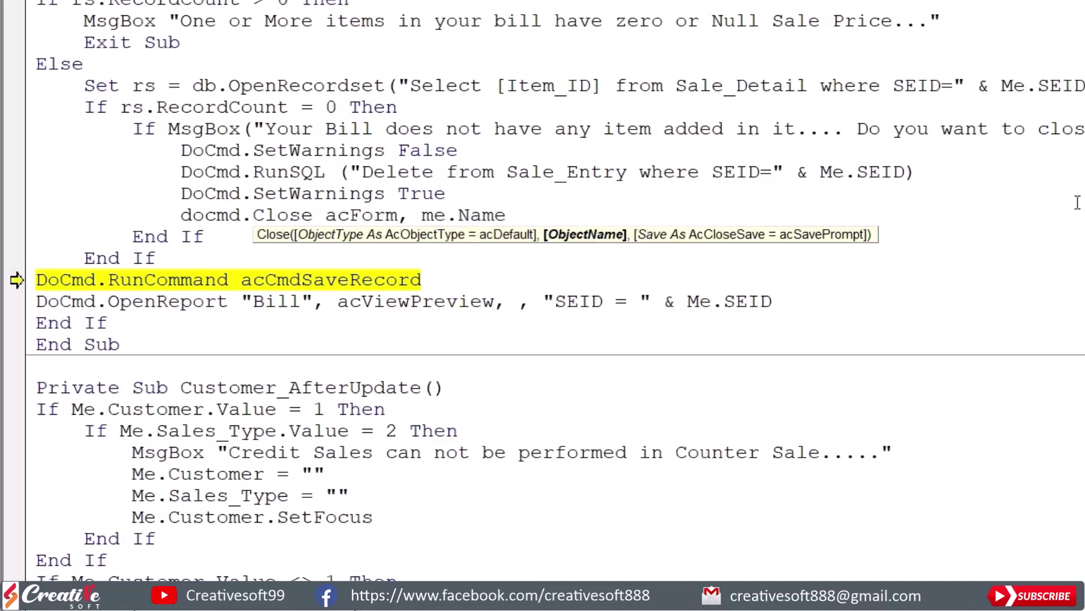
pyautogui.press('Down')
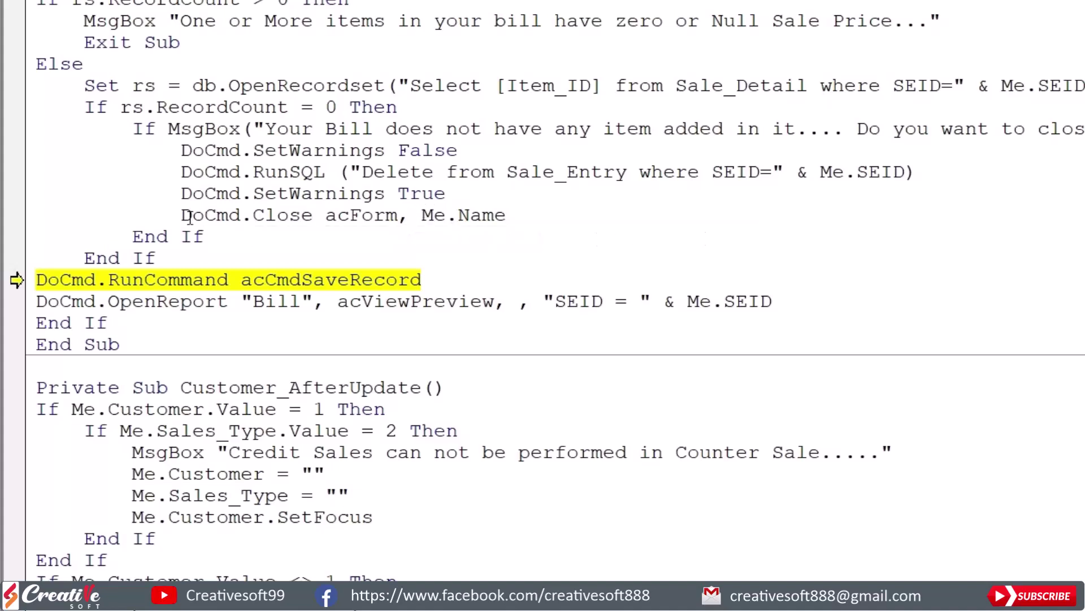
# Step: Add an Exit Sub line below DoCmd.Close acForm, Me.Name in the empty-bill block
pyautogui.moveTo(496, 213)
pyautogui.click(742, 213)
pyautogui.press('Return')
pyautogui.write('exit sub')
pyautogui.press('Down')
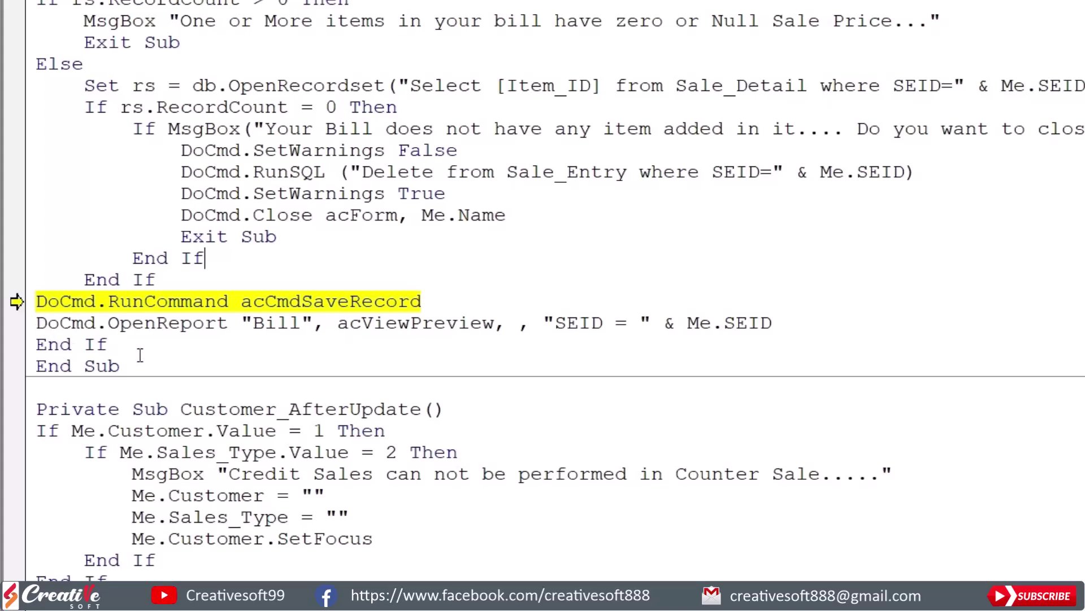
pyautogui.moveTo(179, 236); pyautogui.dragTo(277, 238)
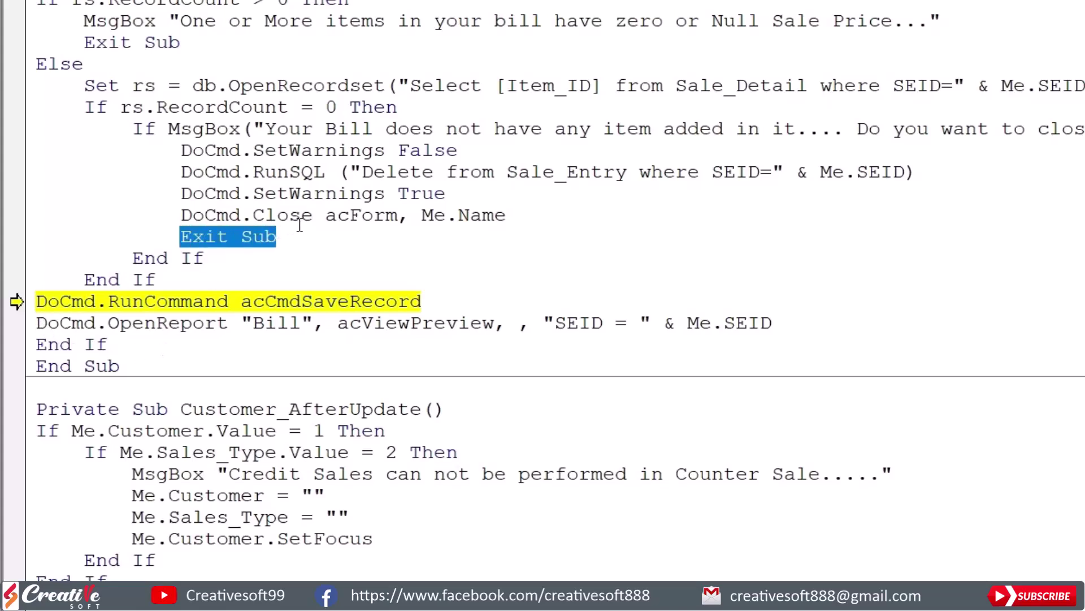
pyautogui.click(361, 215)
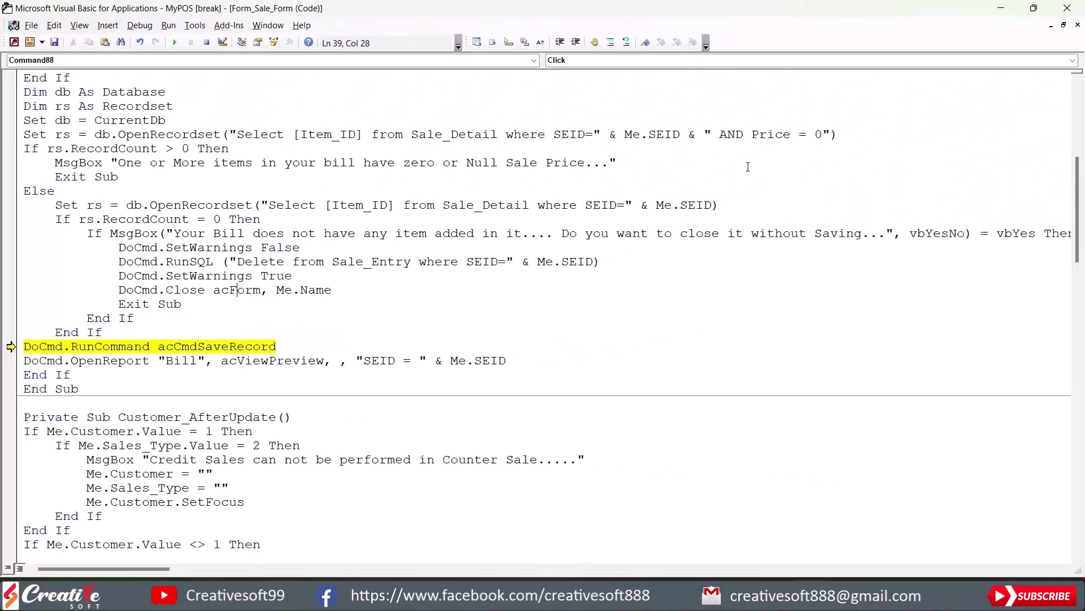
# Step: Close the code editor, agreeing to stop the debugger, and close the open sale form
pyautogui.click(1068, 8)
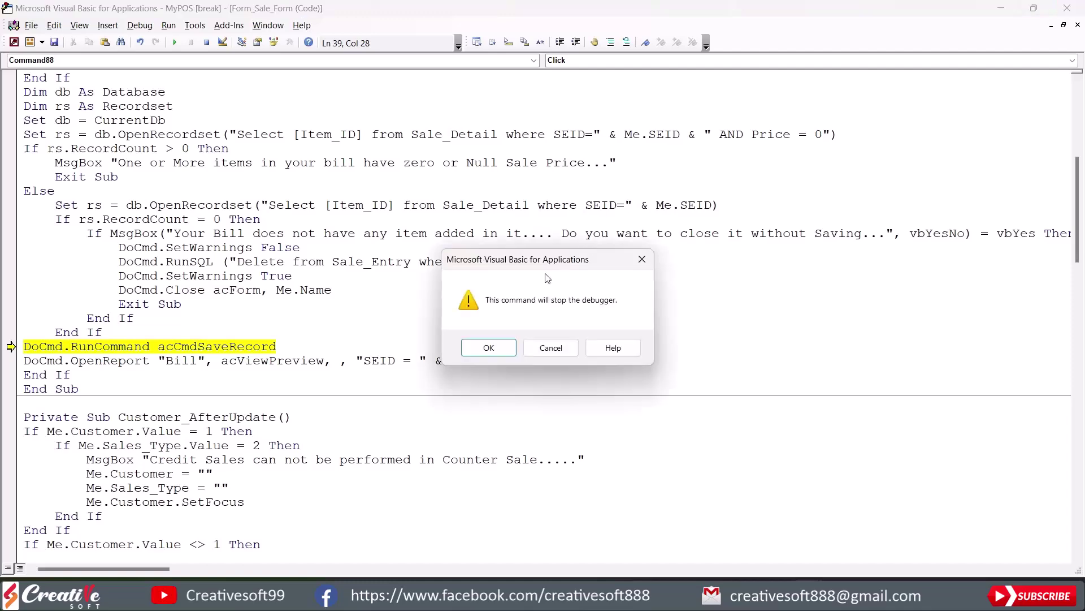
pyautogui.click(491, 346)
pyautogui.click(1067, 8)
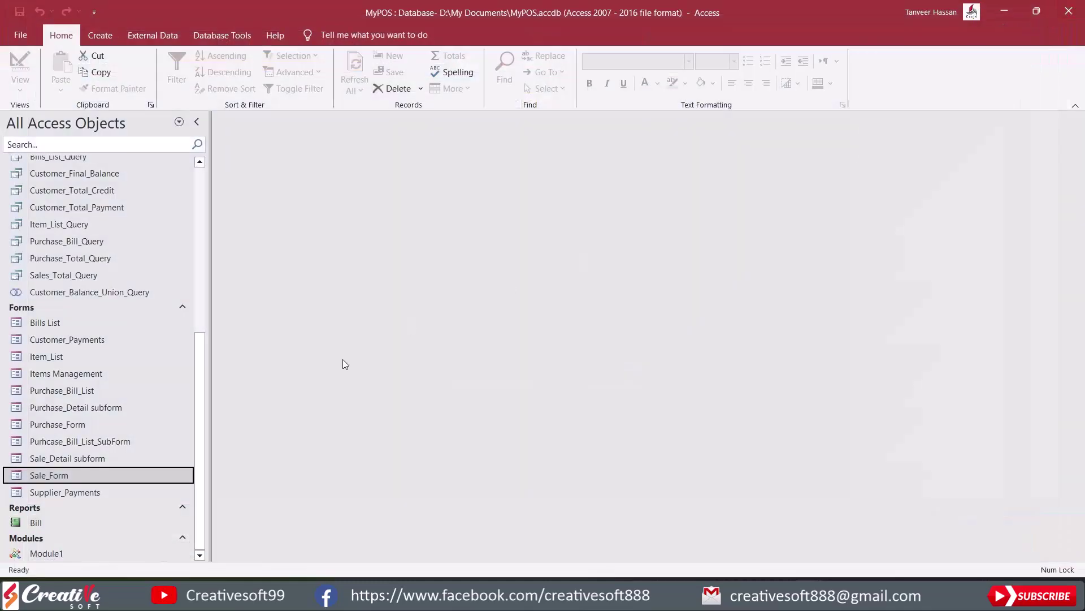
# Step: Reopen Sale_Form, save and print a new empty bill, and agree to close it without saving
pyautogui.doubleClick(37, 480)
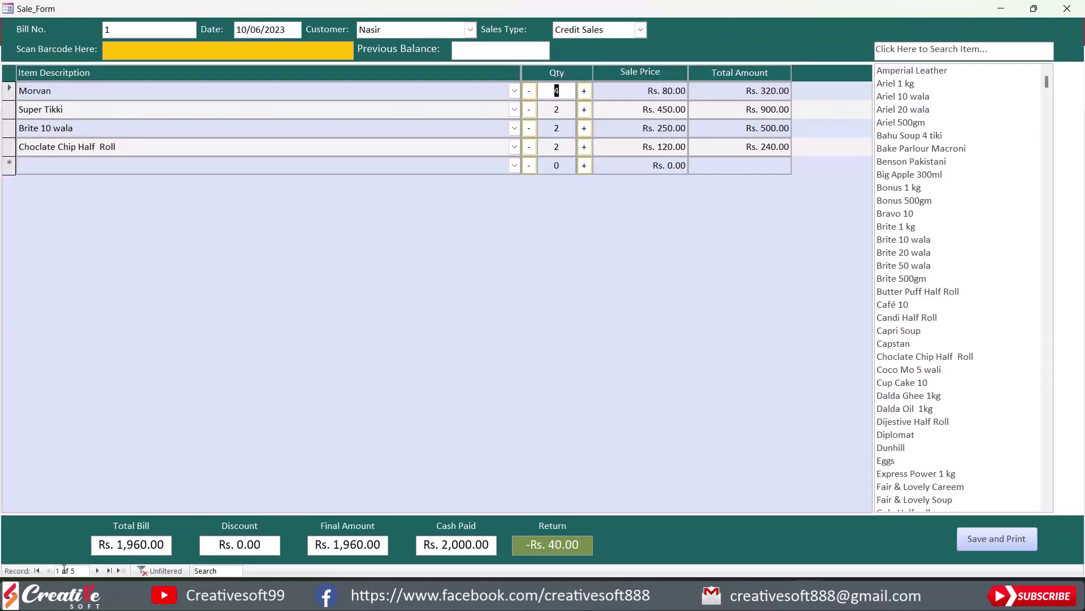
pyautogui.click(122, 570)
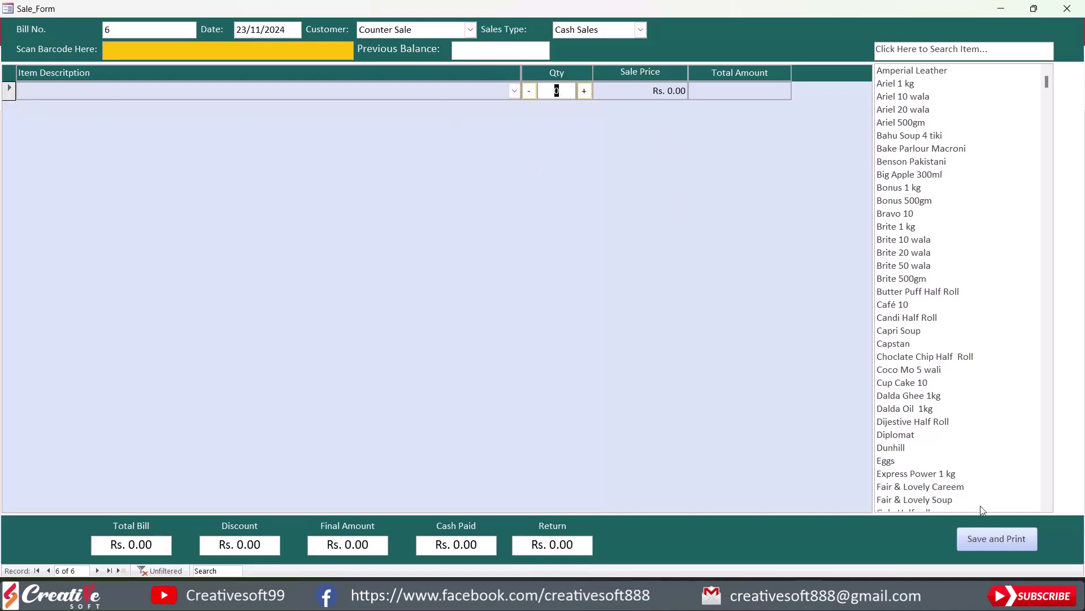
pyautogui.click(997, 540)
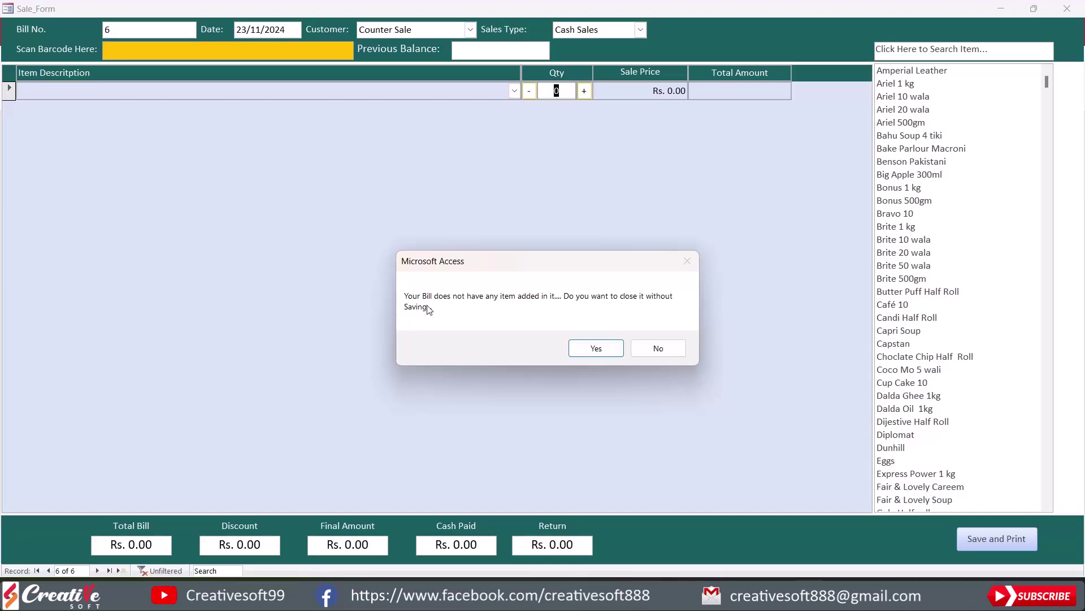
pyautogui.click(596, 347)
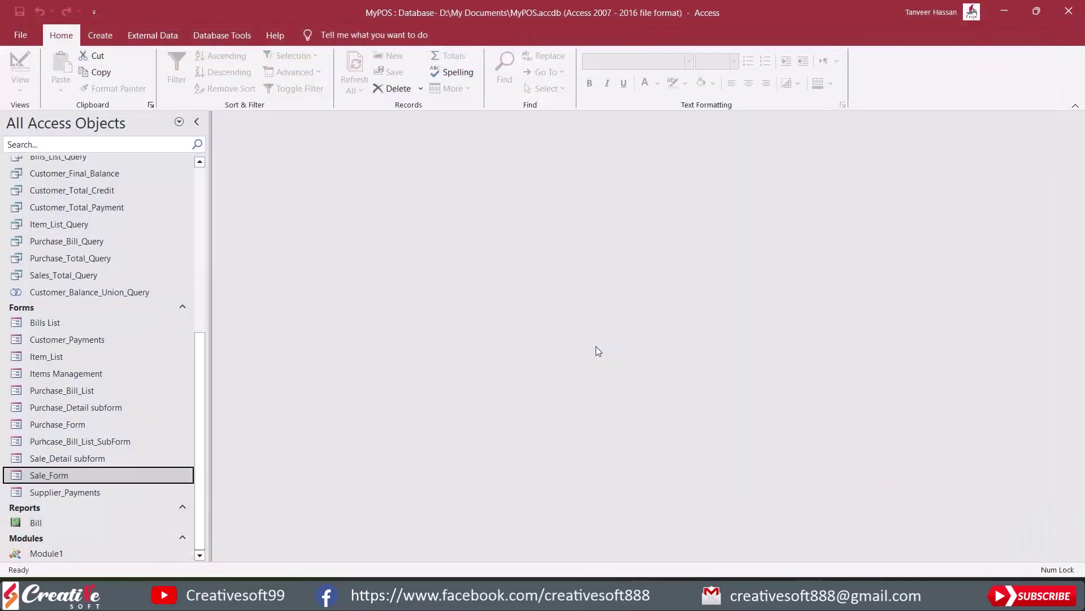
# Step: Reopen Sale_Form and select each named customer in turn on bill 1 to check the Previous Balance
pyautogui.doubleClick(54, 475)
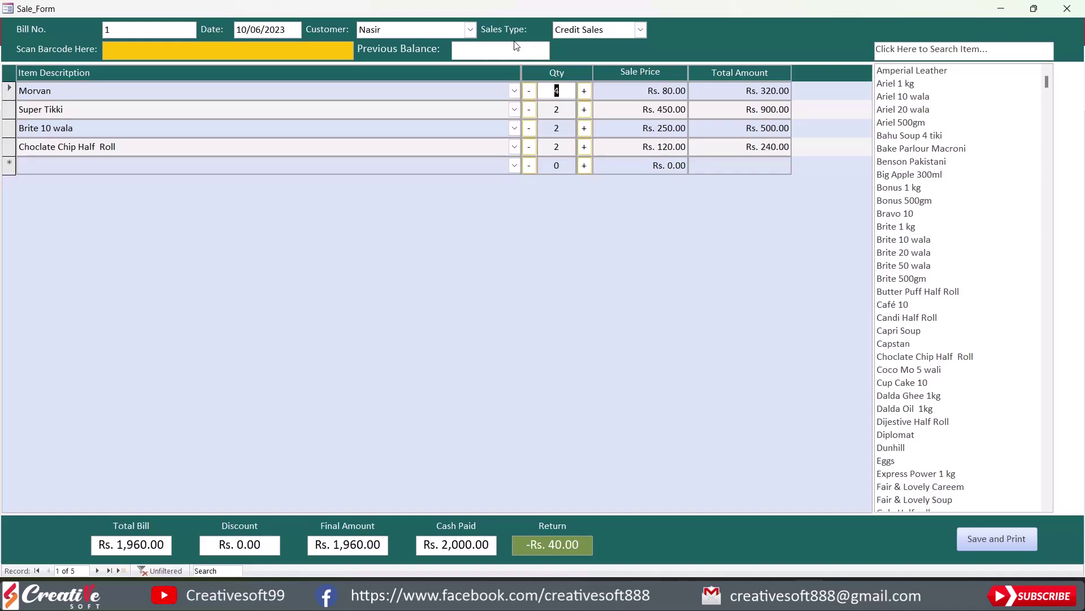
pyautogui.click(470, 29)
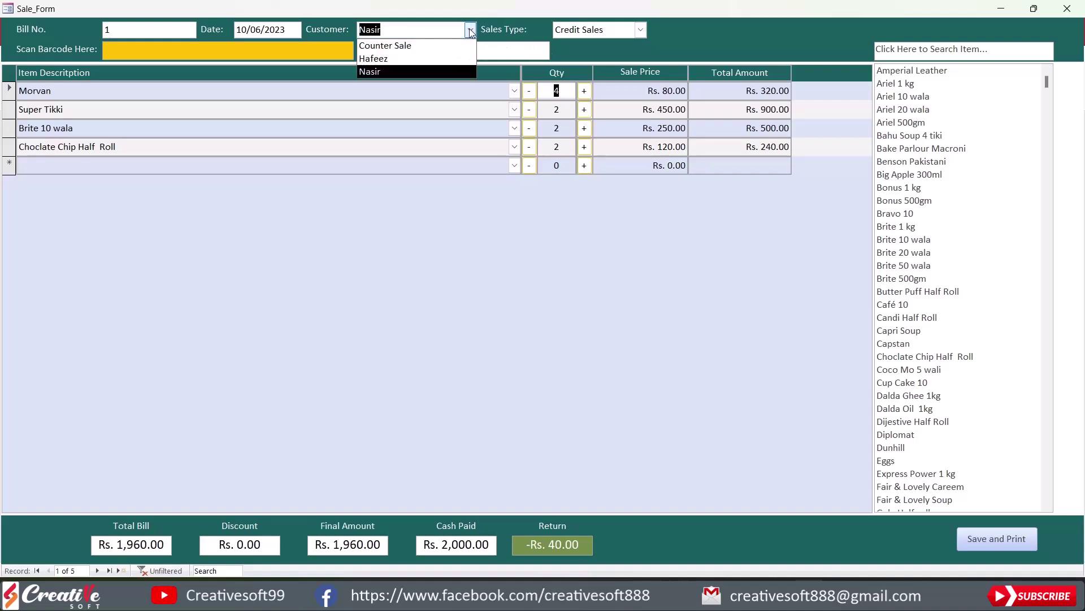
pyautogui.click(415, 71)
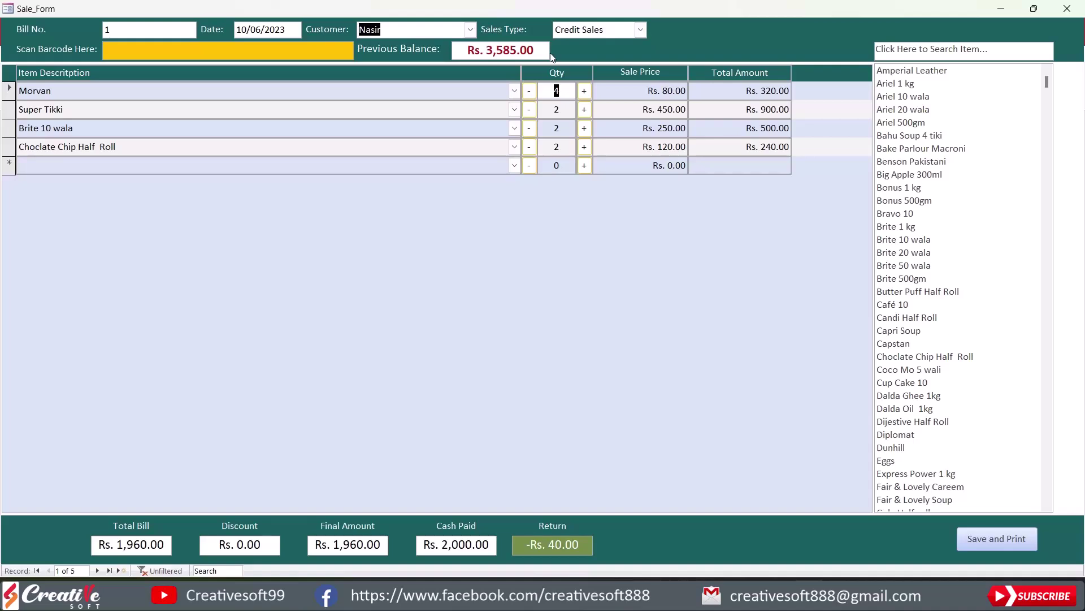
pyautogui.click(471, 30)
pyautogui.click(421, 58)
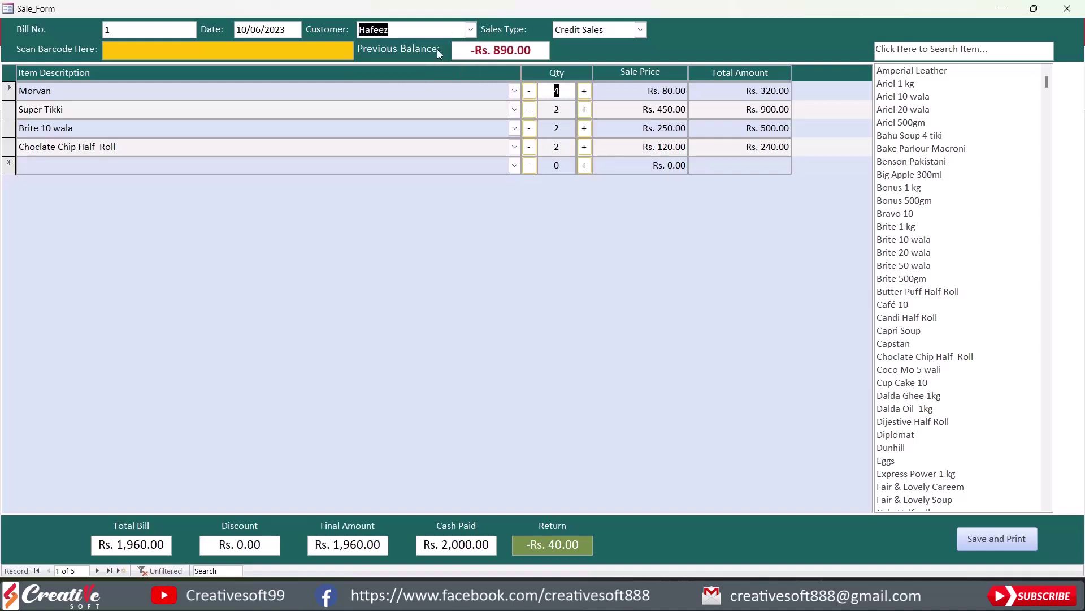
# Step: Try Counter Sale on the credit bill 1, dismiss the alert, and reselect Counter Sale with Cash Sales as the sales type
pyautogui.click(471, 30)
pyautogui.click(396, 42)
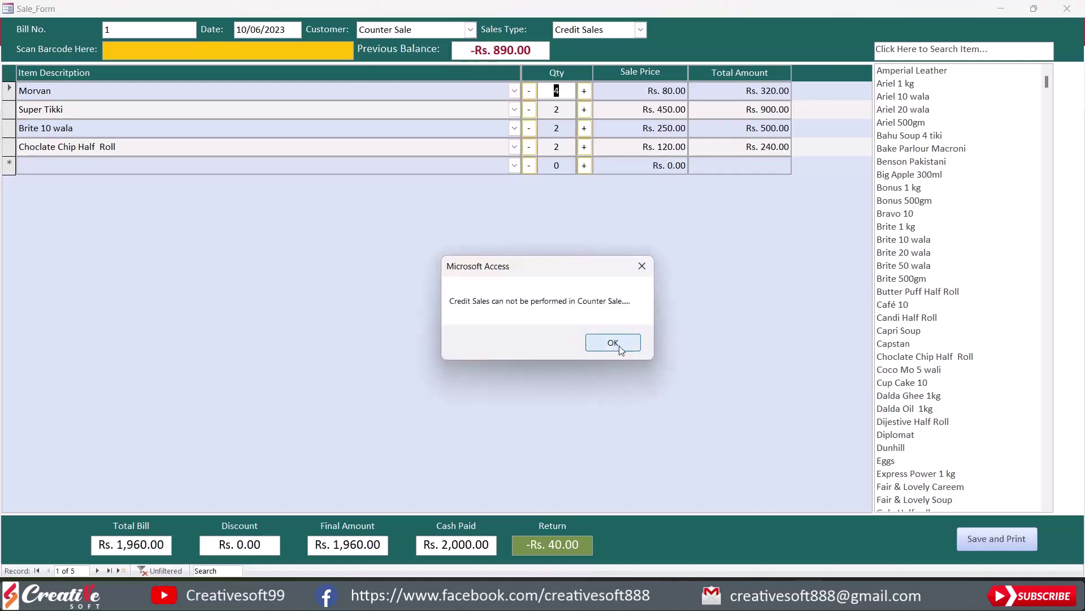
pyautogui.click(615, 341)
pyautogui.click(470, 30)
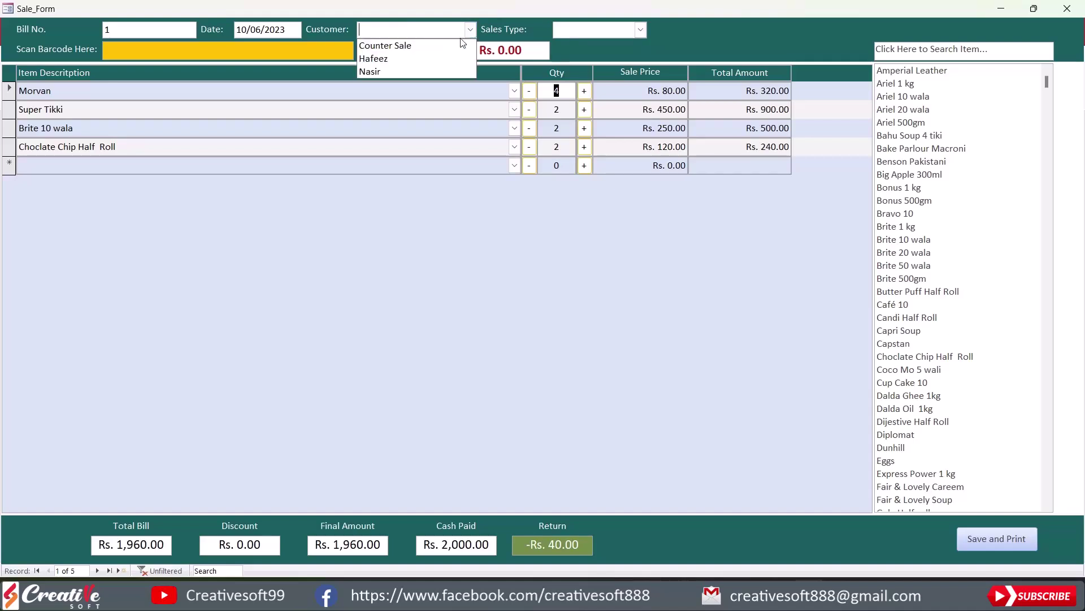
pyautogui.click(446, 42)
pyautogui.click(639, 31)
pyautogui.click(568, 40)
# Step: Select each named customer in turn on bill 1, and browse to bills 2 and 3 to compare the Previous Balance
pyautogui.click(471, 30)
pyautogui.click(429, 55)
pyautogui.click(471, 30)
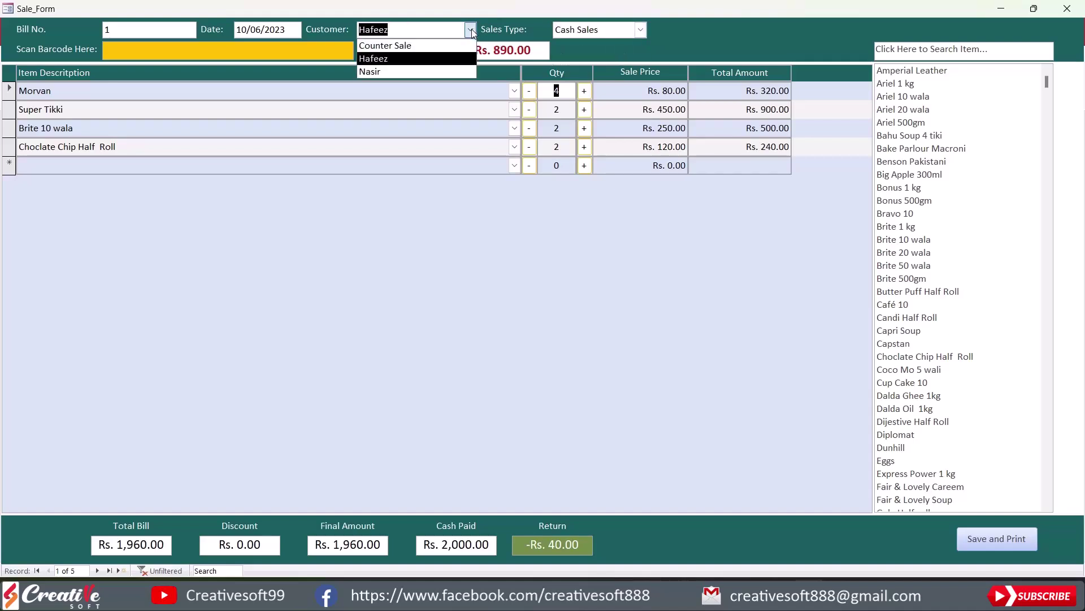
pyautogui.click(433, 69)
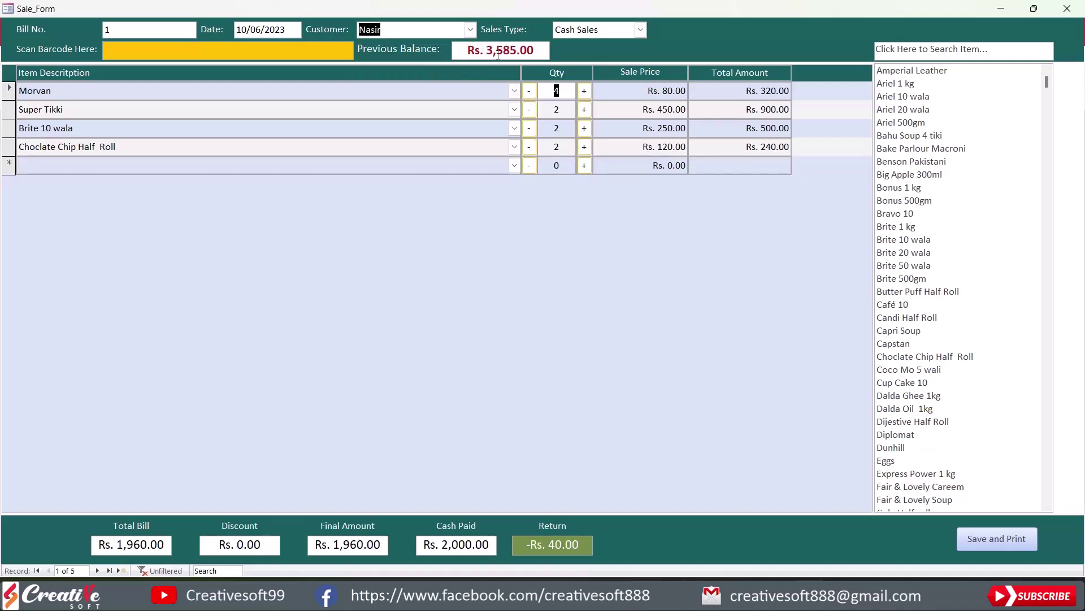
pyautogui.click(98, 571)
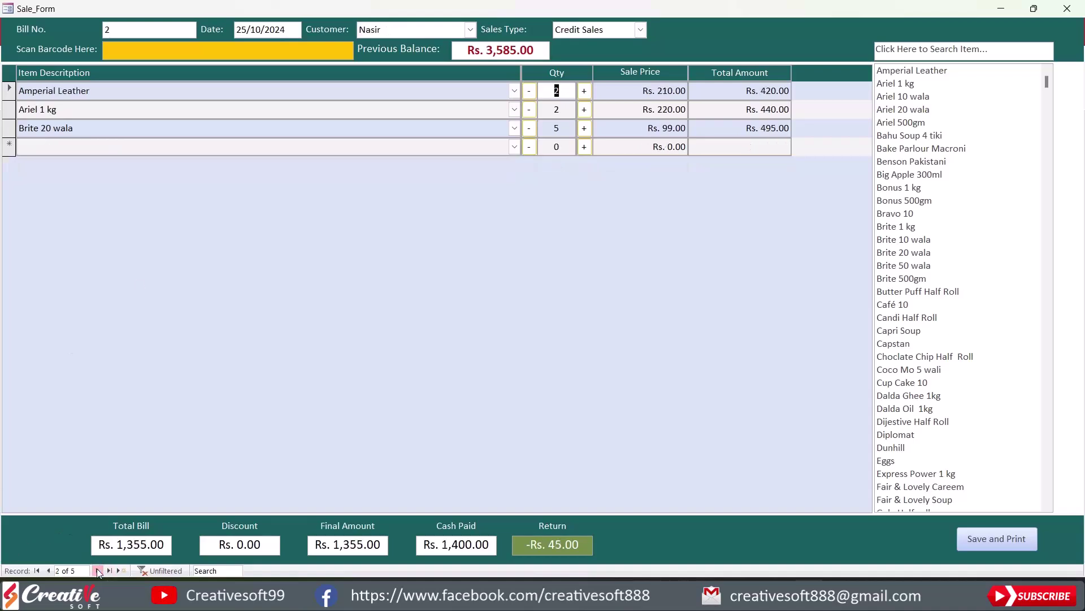
pyautogui.click(98, 571)
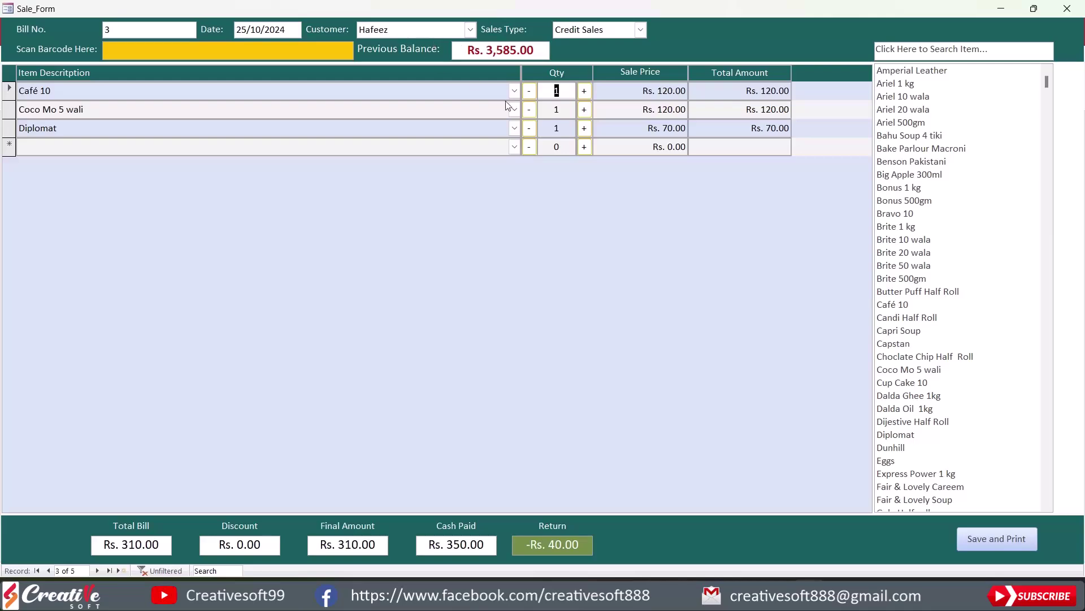
# Step: Check the Customer combo box's data properties in the sale form's Design View and return to Form View
pyautogui.rightClick(716, 35)
pyautogui.click(743, 75)
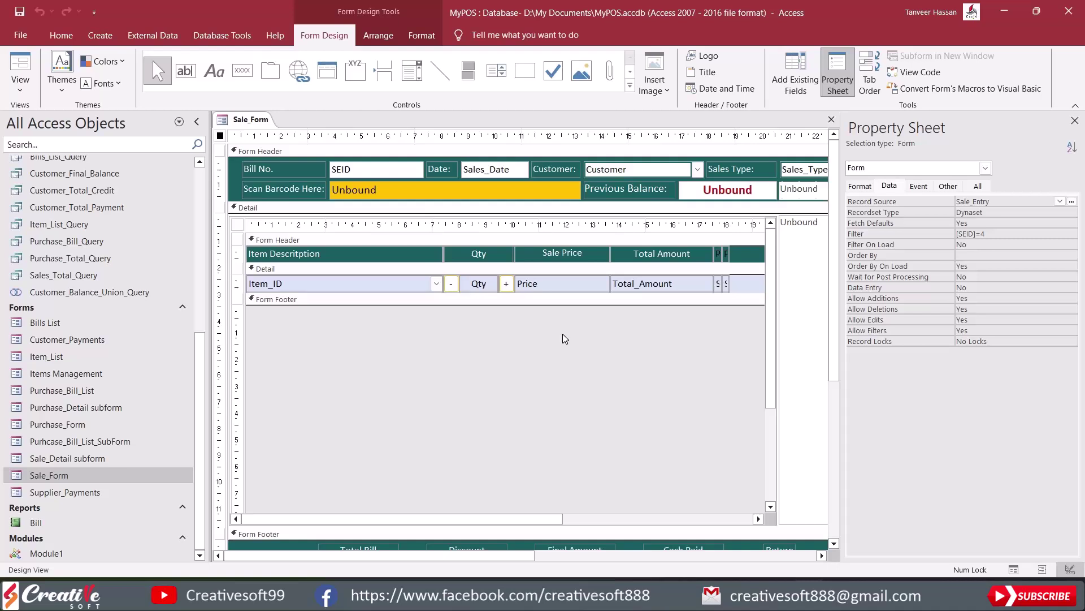
pyautogui.scroll(-1, 563, 337)
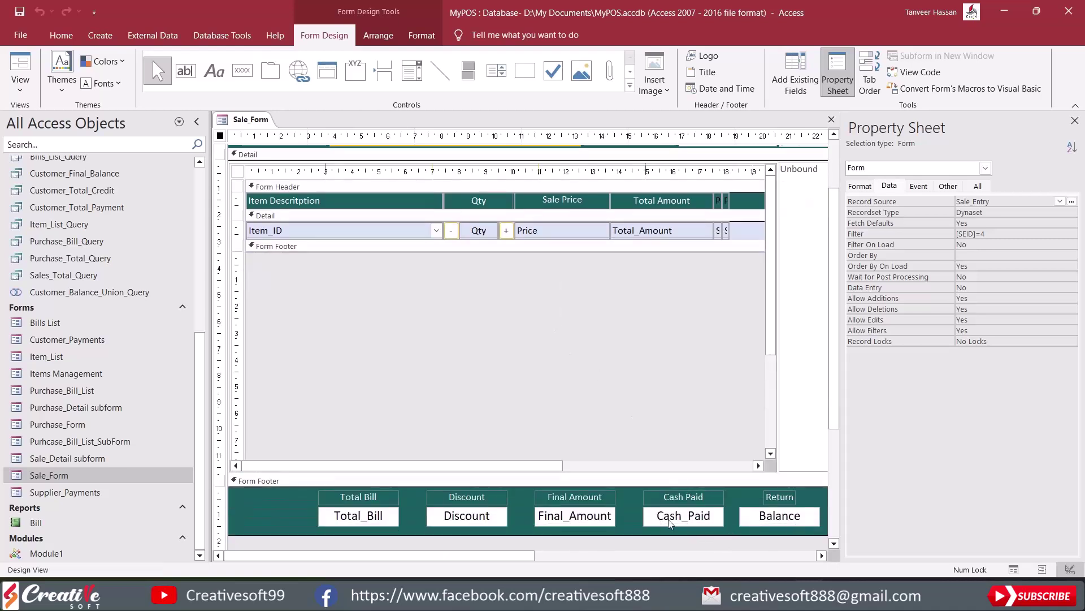
pyautogui.scroll(1, 612, 275)
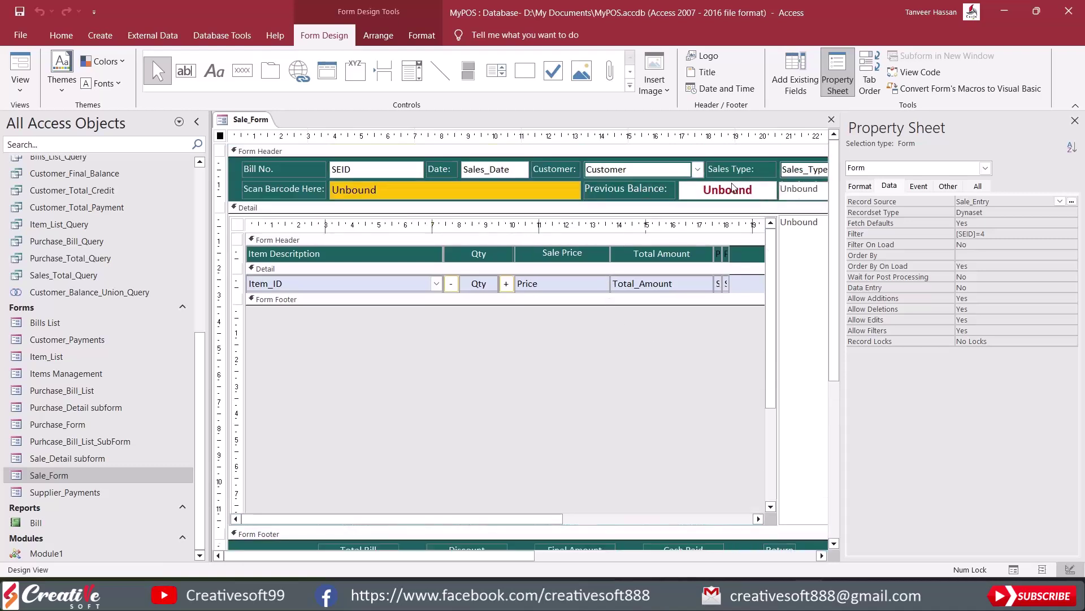
pyautogui.click(671, 170)
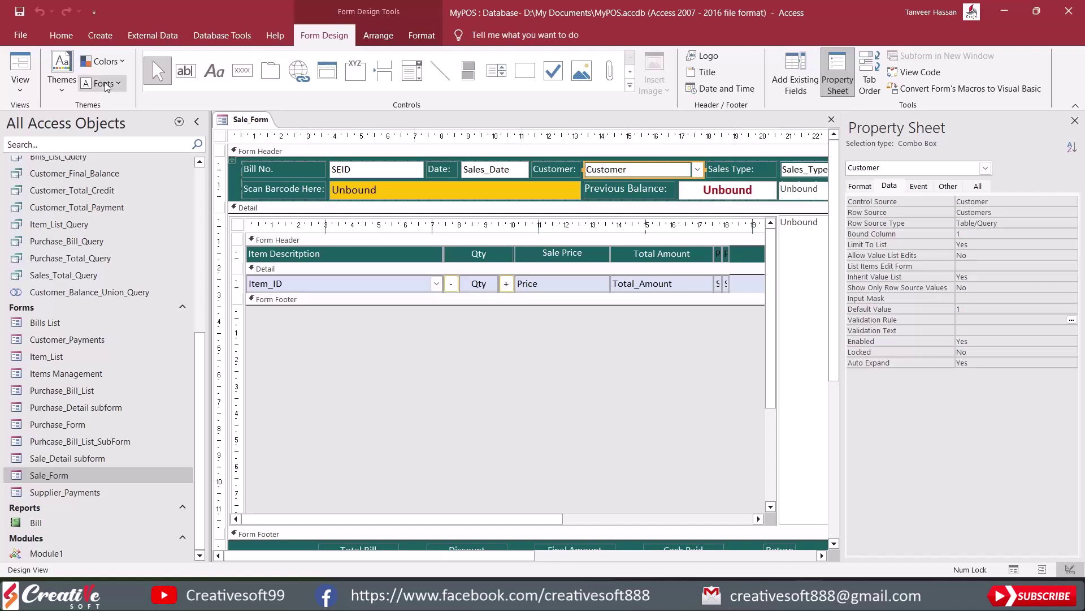
pyautogui.click(21, 67)
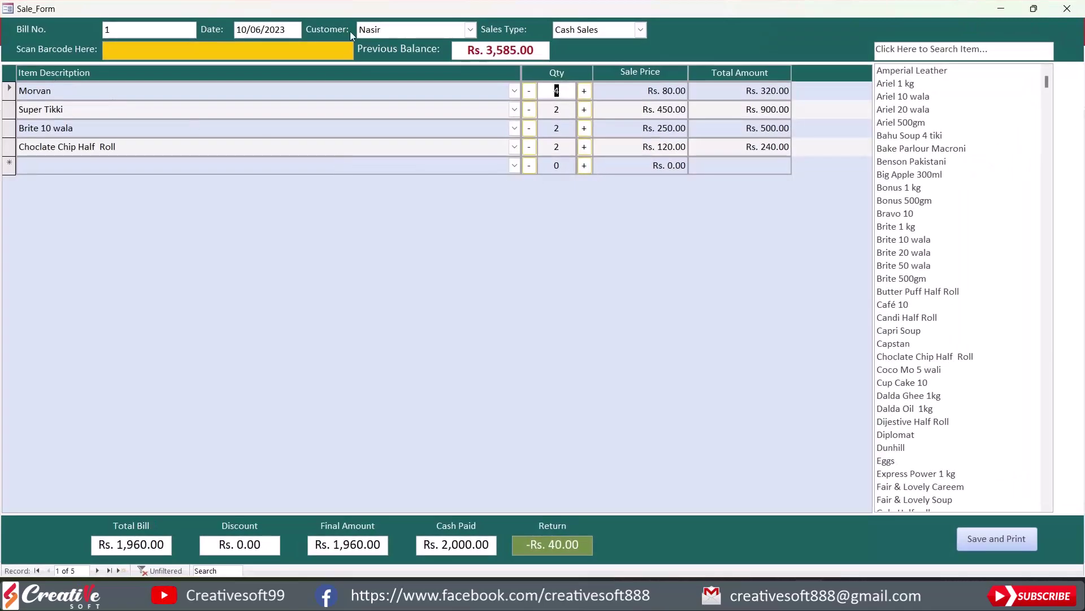
# Step: Browse to bills 2 and 3 to compare the Previous Balance with each bill's customer
pyautogui.click(109, 570)
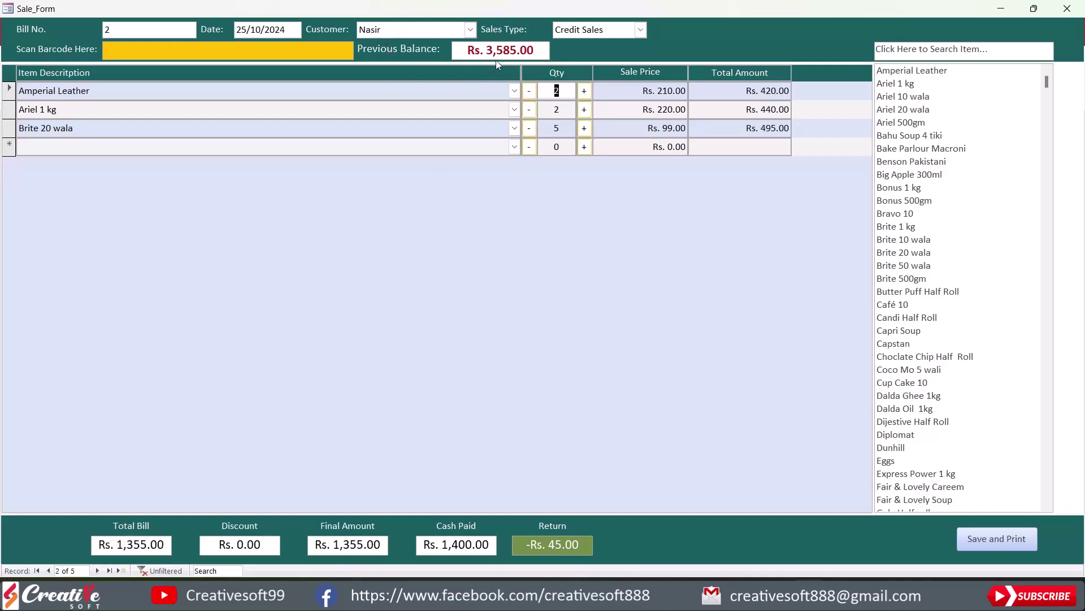
pyautogui.click(98, 570)
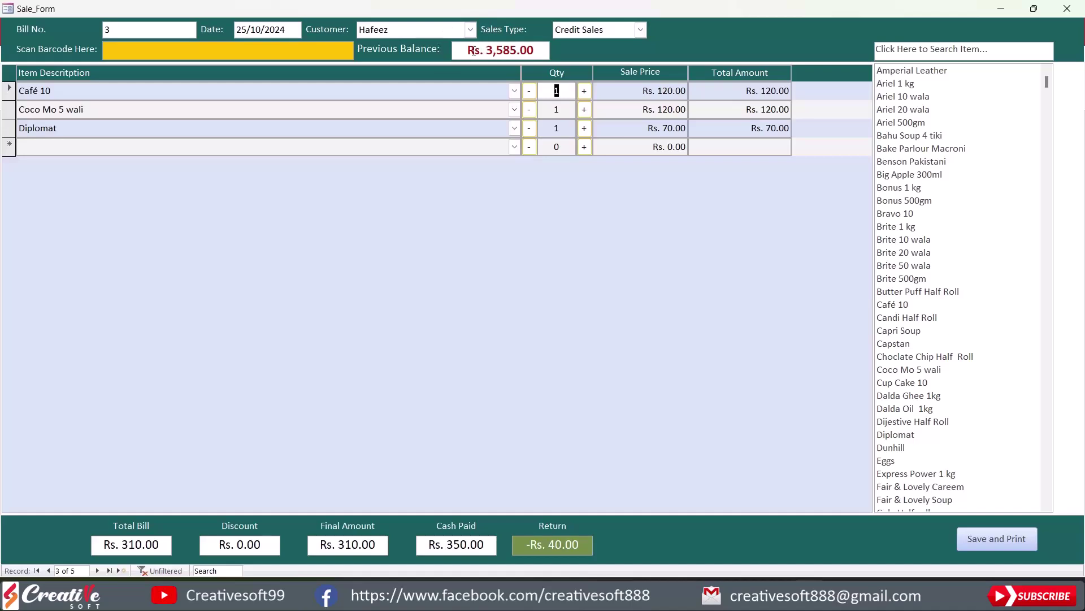
# Step: Copy the Me.Customer.Value <> 1 If…Else block that looks up the previous balance from the Customer combo box's After Update procedure
pyautogui.rightClick(704, 39)
pyautogui.click(729, 82)
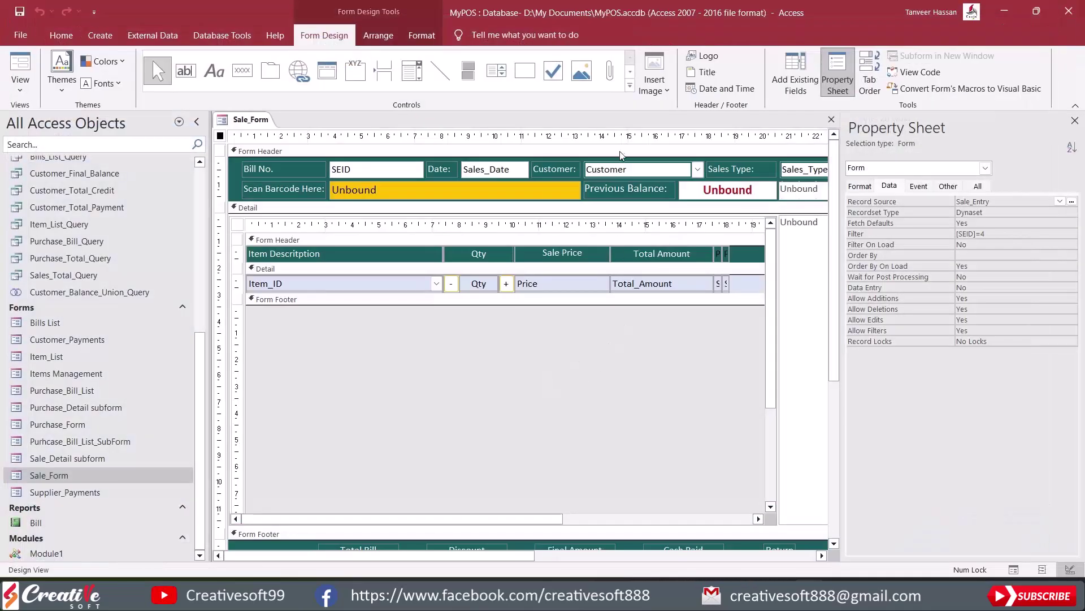
pyautogui.click(621, 175)
pyautogui.click(919, 186)
pyautogui.click(1018, 223)
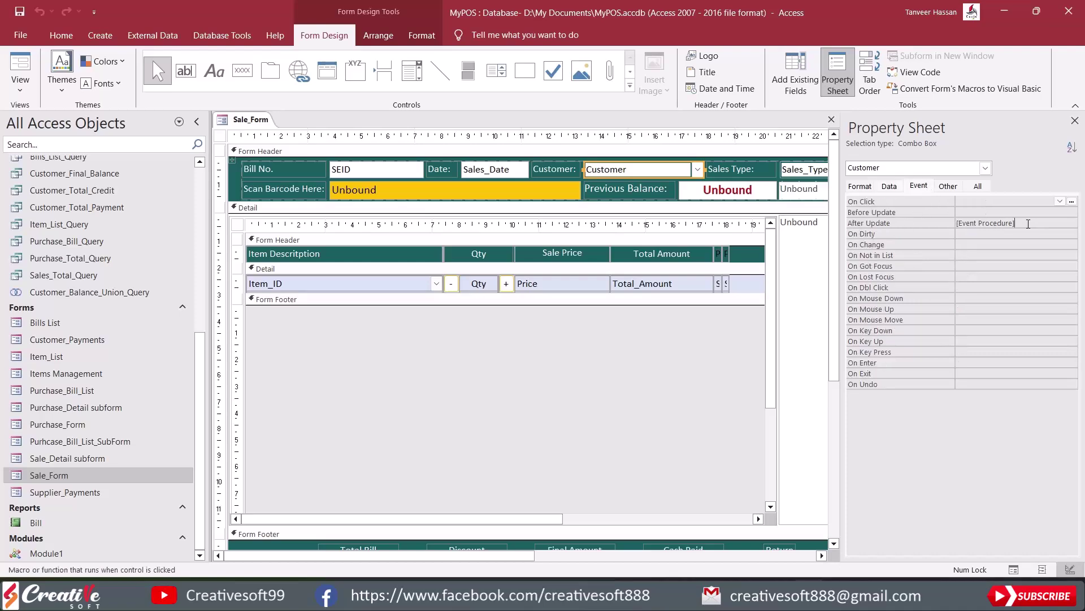
pyautogui.click(1072, 223)
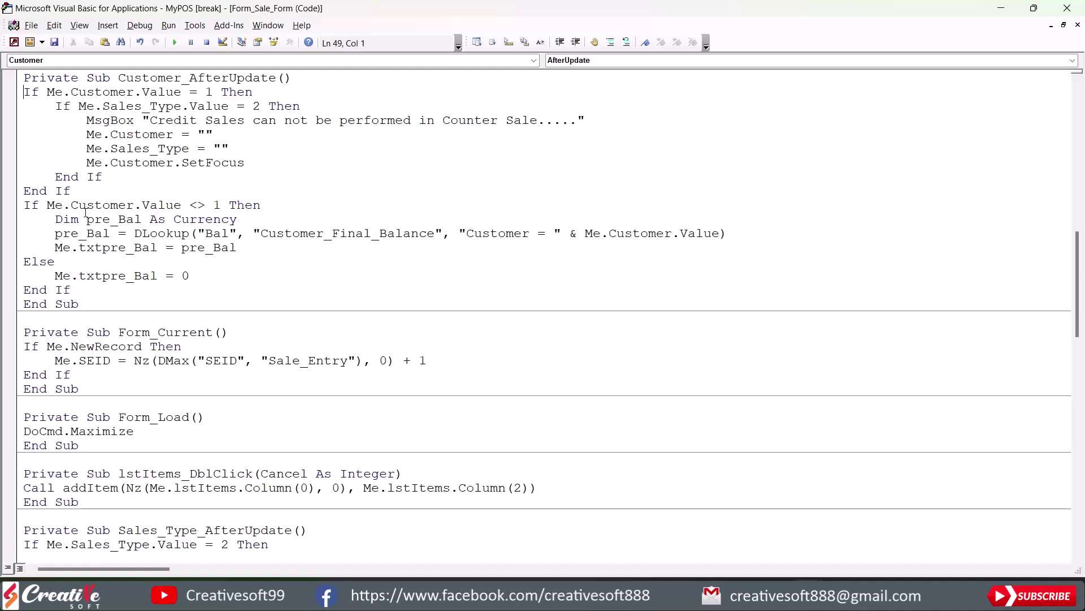
pyautogui.moveTo(24, 205); pyautogui.dragTo(91, 288)
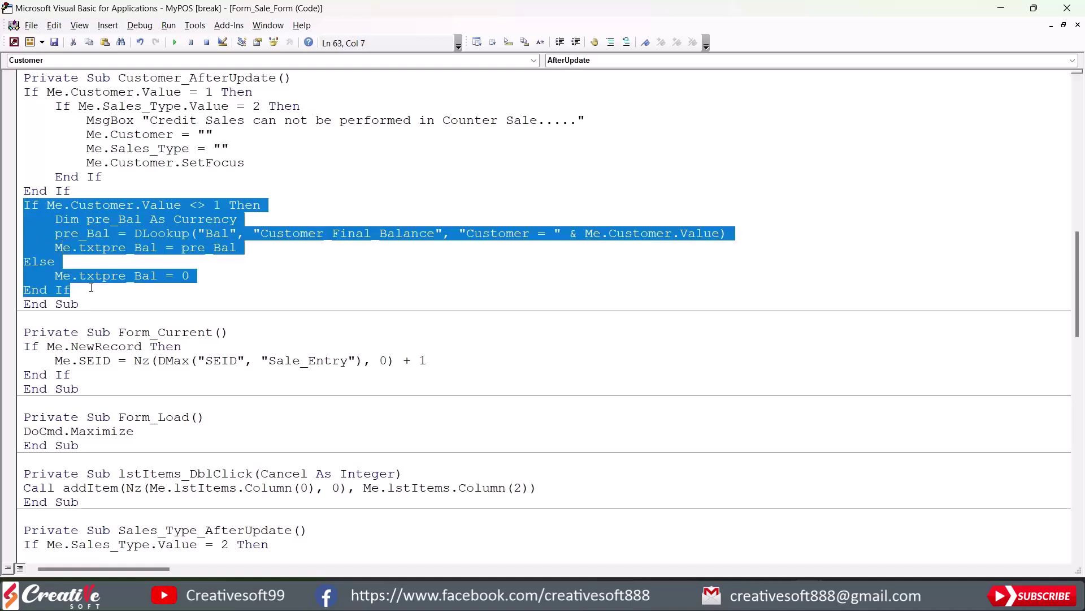
pyautogui.click(1067, 7)
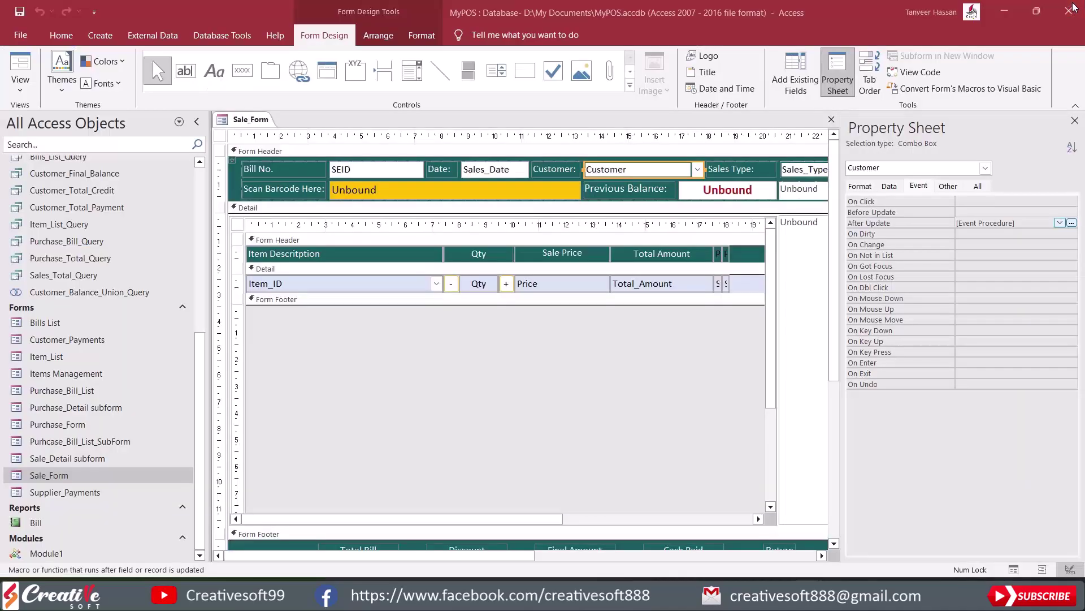
# Step: Paste the previous-balance If block below the NewRecord check in the form's On Current procedure, compile the code and close the editor
pyautogui.click(220, 135)
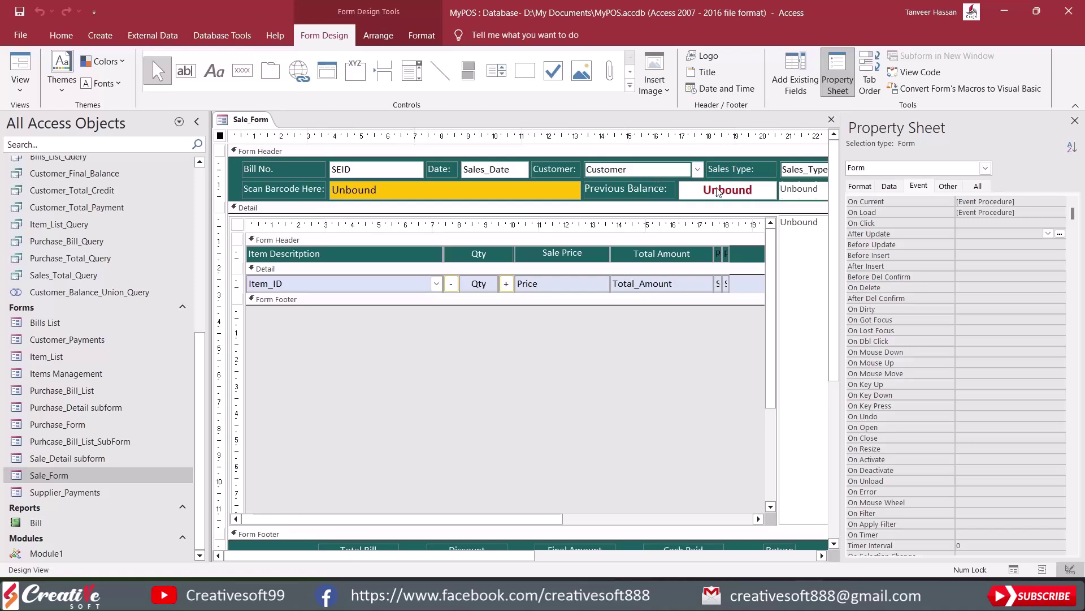
pyautogui.click(1030, 198)
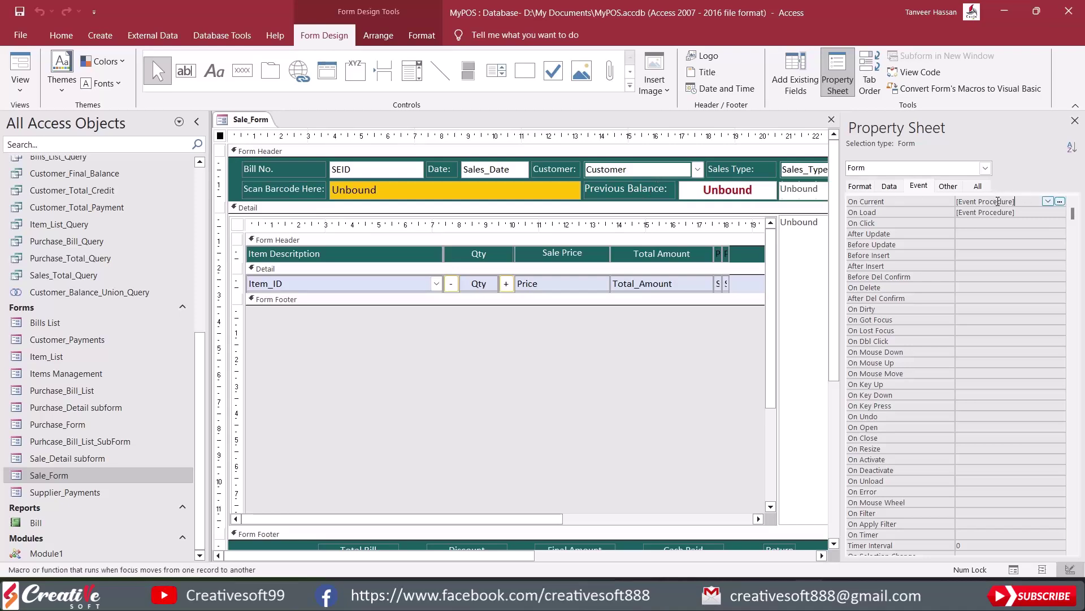
pyautogui.click(1060, 201)
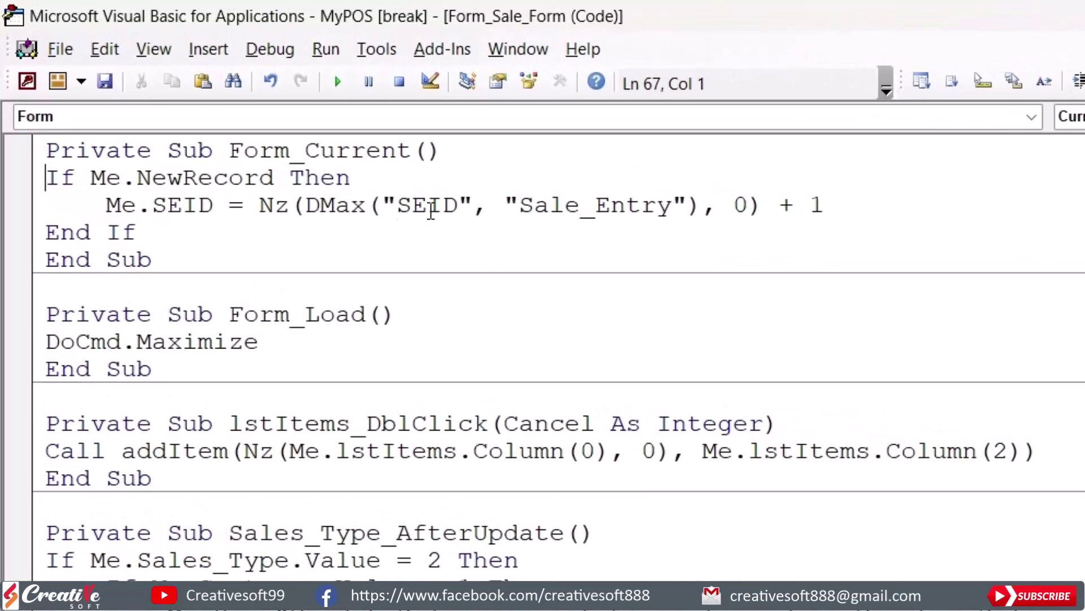
pyautogui.click(168, 235)
pyautogui.press('Return')
pyautogui.hotkey('ctrl', 'v')
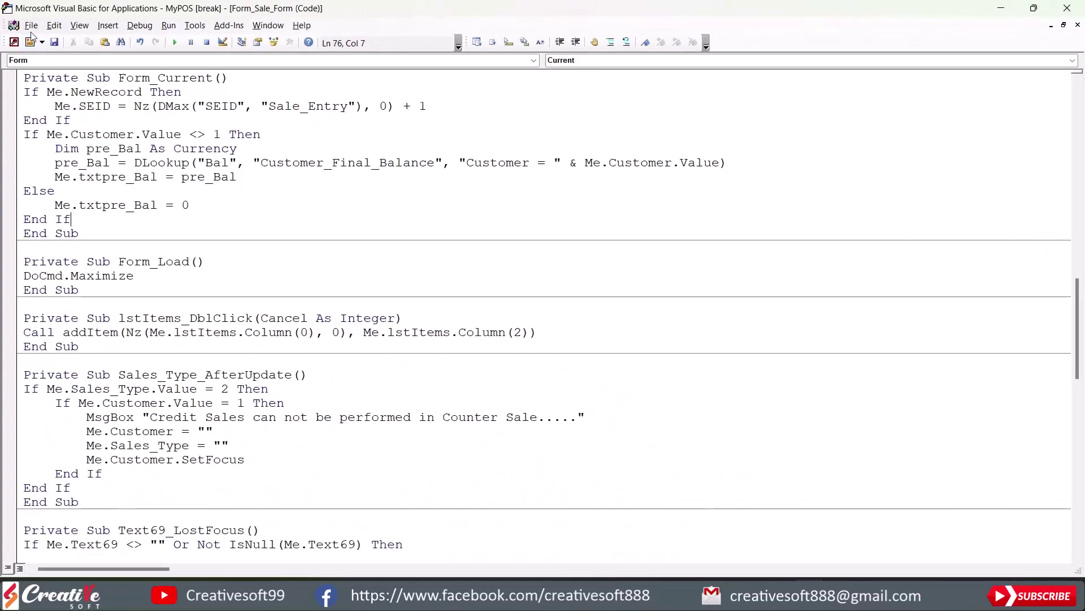
pyautogui.click(140, 25)
pyautogui.click(146, 43)
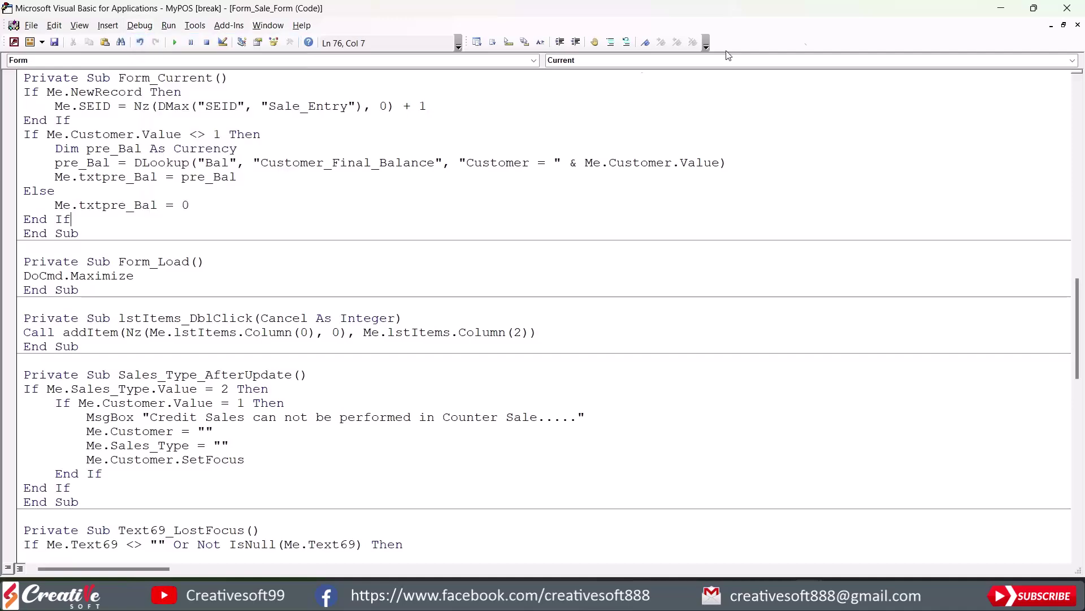
pyautogui.click(1067, 8)
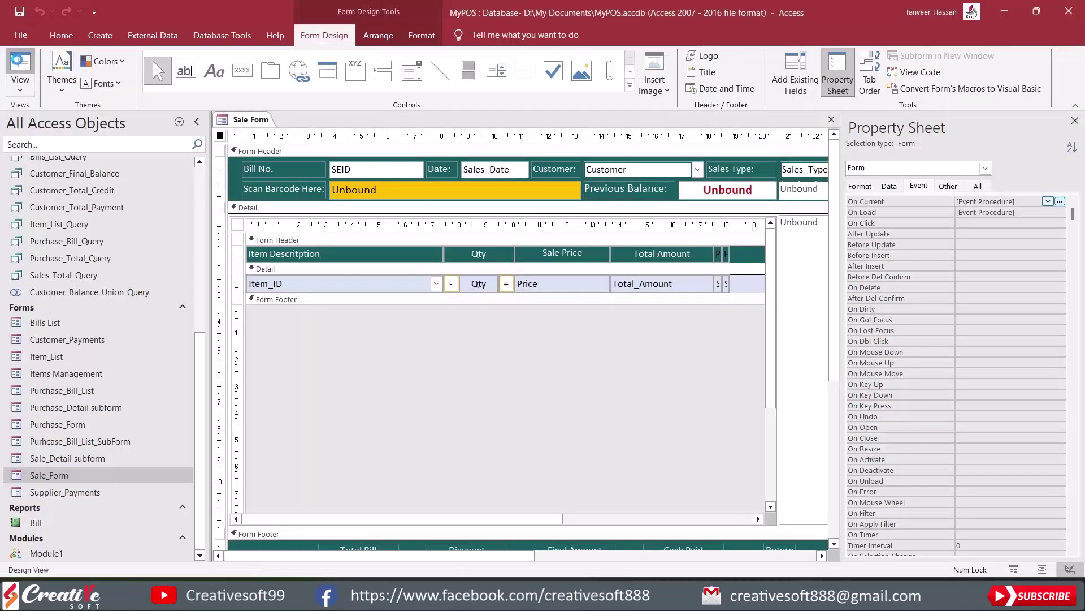
# Step: Switch the sale form to Form View and browse from bill 1 through to new bill 6, checking the Previous Balance
pyautogui.click(20, 70)
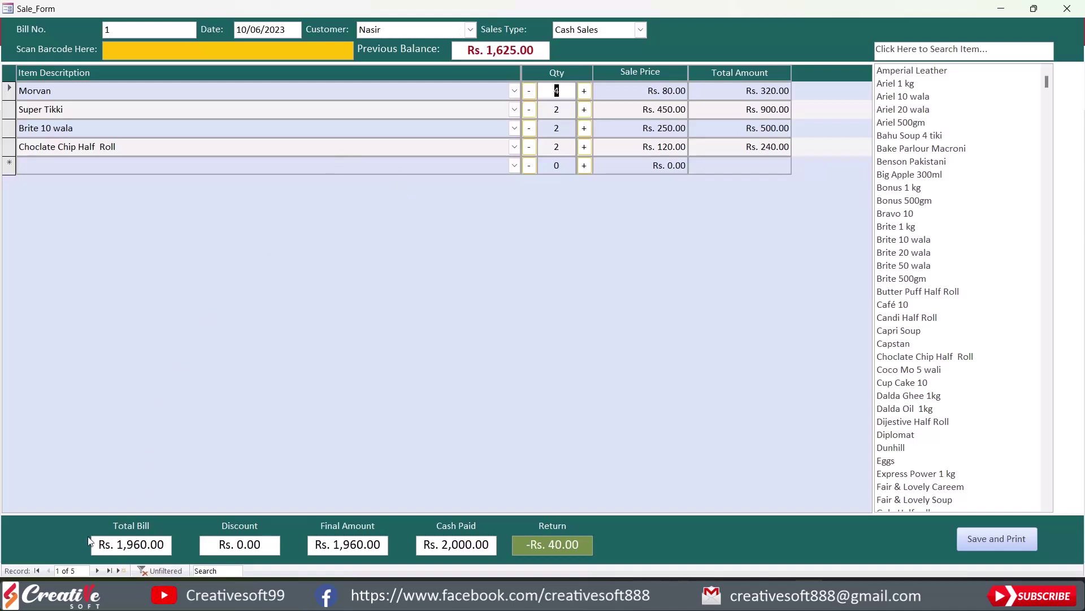
pyautogui.click(97, 571)
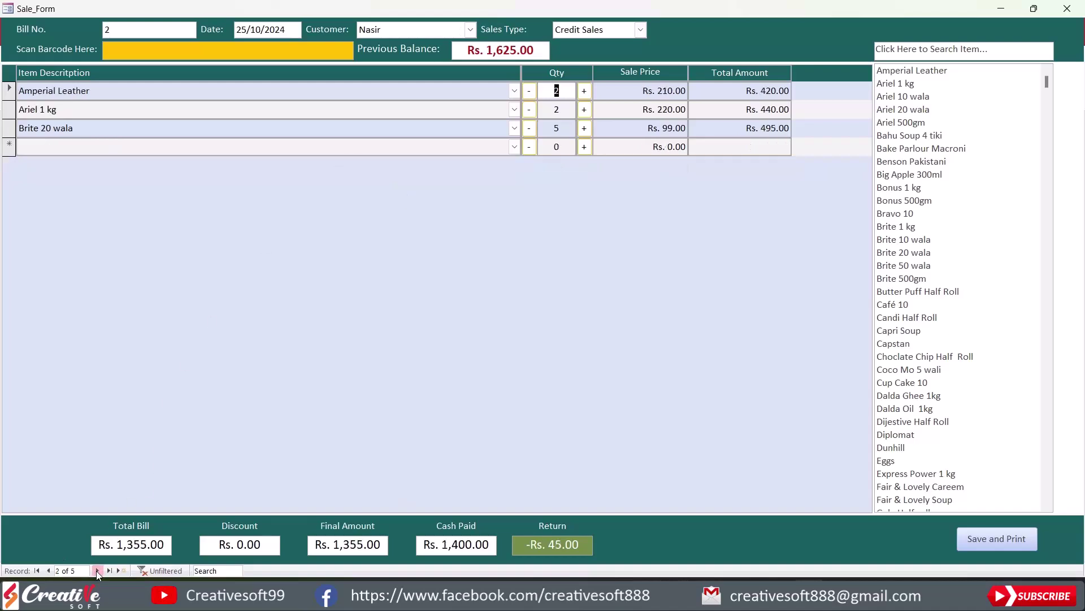
pyautogui.click(97, 571)
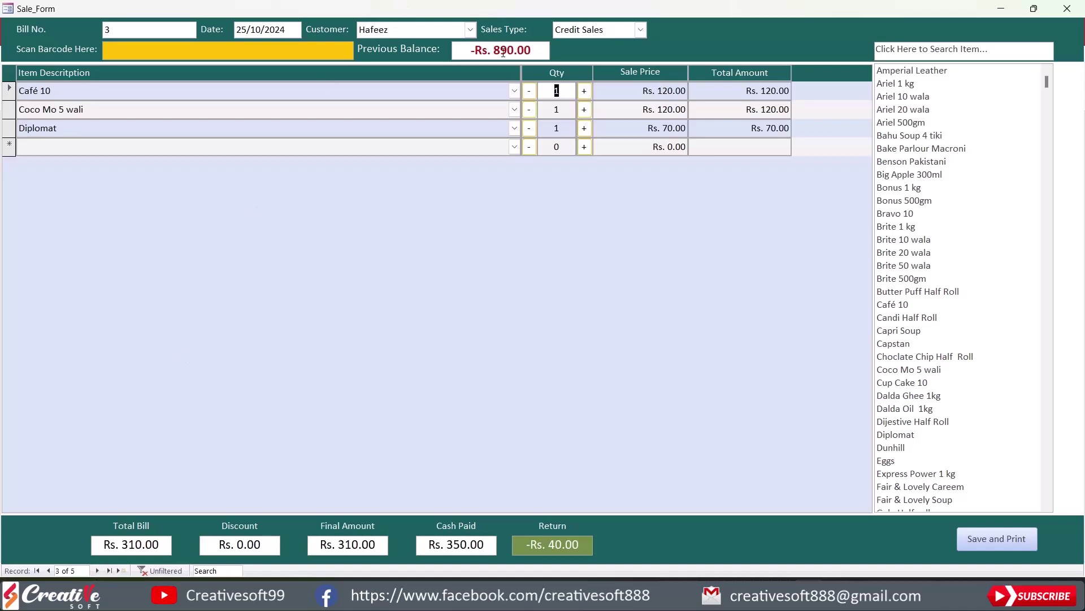
pyautogui.click(97, 570)
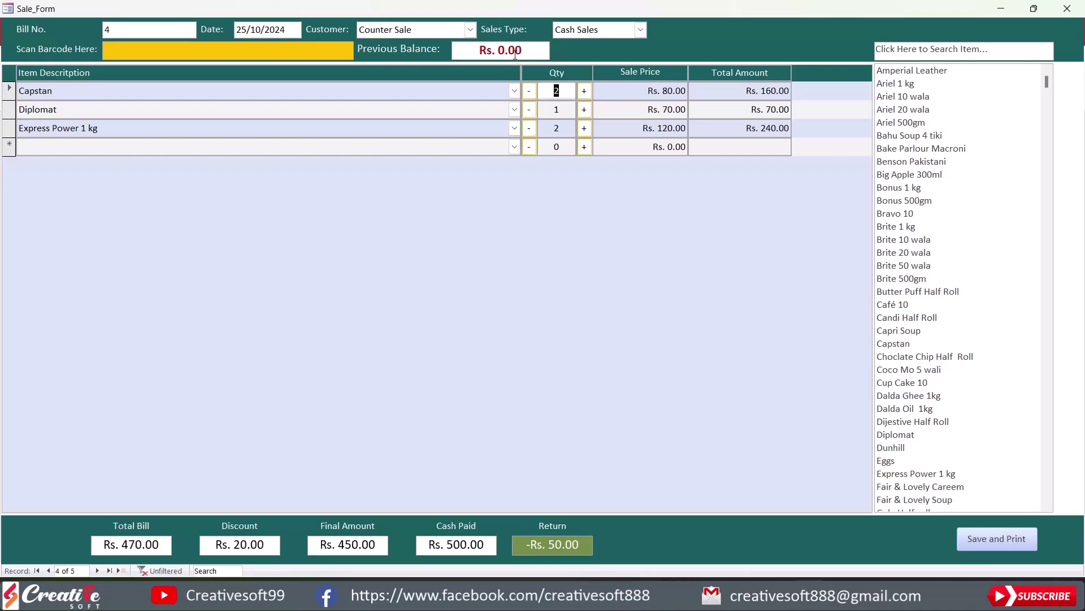
pyautogui.click(97, 571)
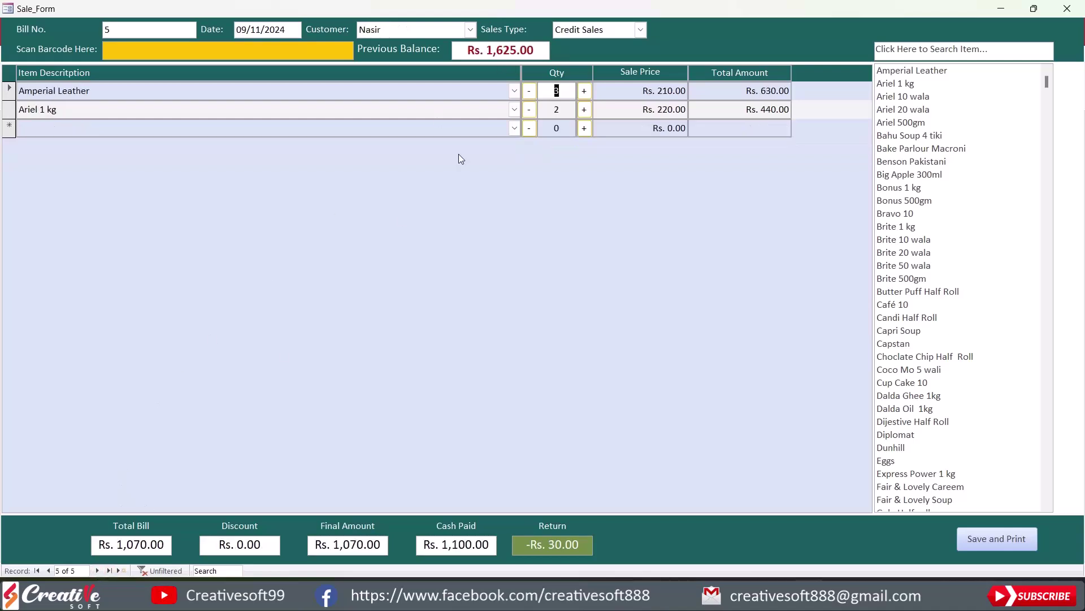
pyautogui.click(98, 570)
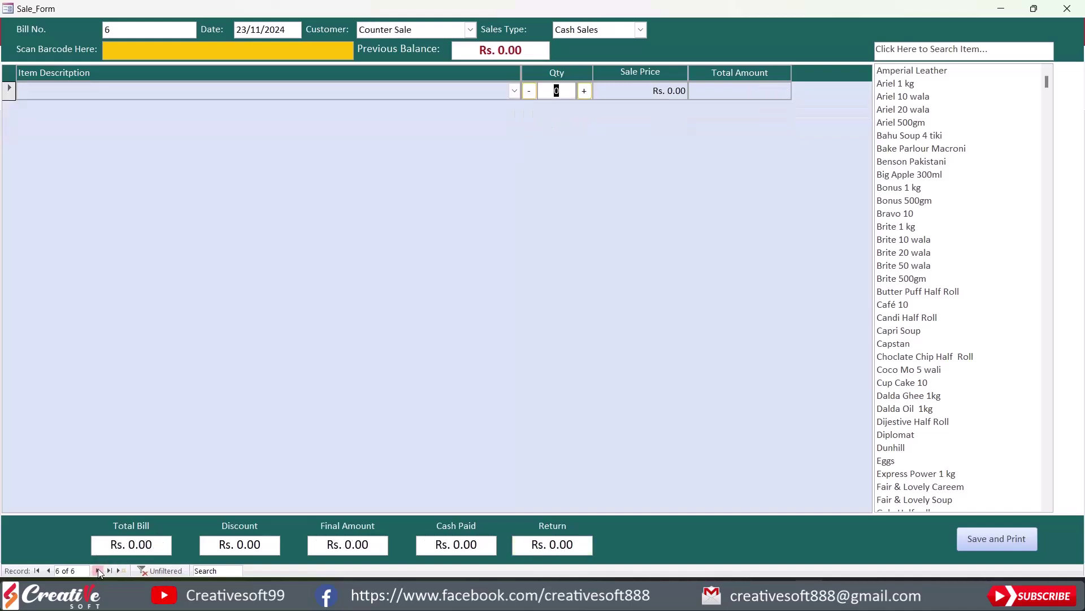
# Step: Select each named customer in turn on new bill 6 to check the Previous Balance
pyautogui.click(470, 30)
pyautogui.click(421, 56)
pyautogui.click(470, 29)
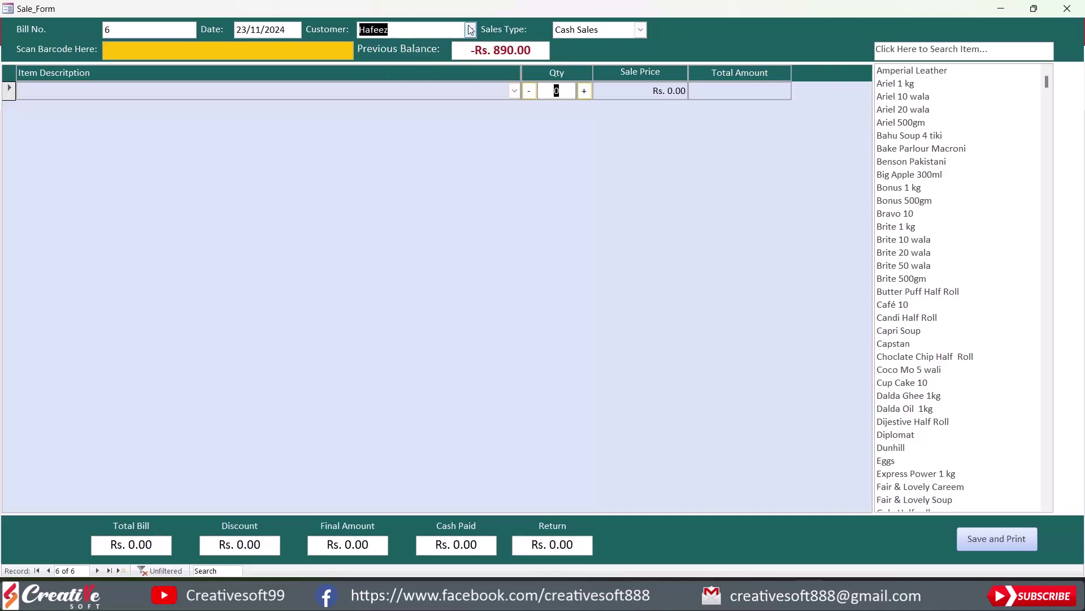
pyautogui.click(396, 69)
# Step: Save and print the empty bill 6, agree to close it without saving, and keep Sale_Form's design changes
pyautogui.click(988, 535)
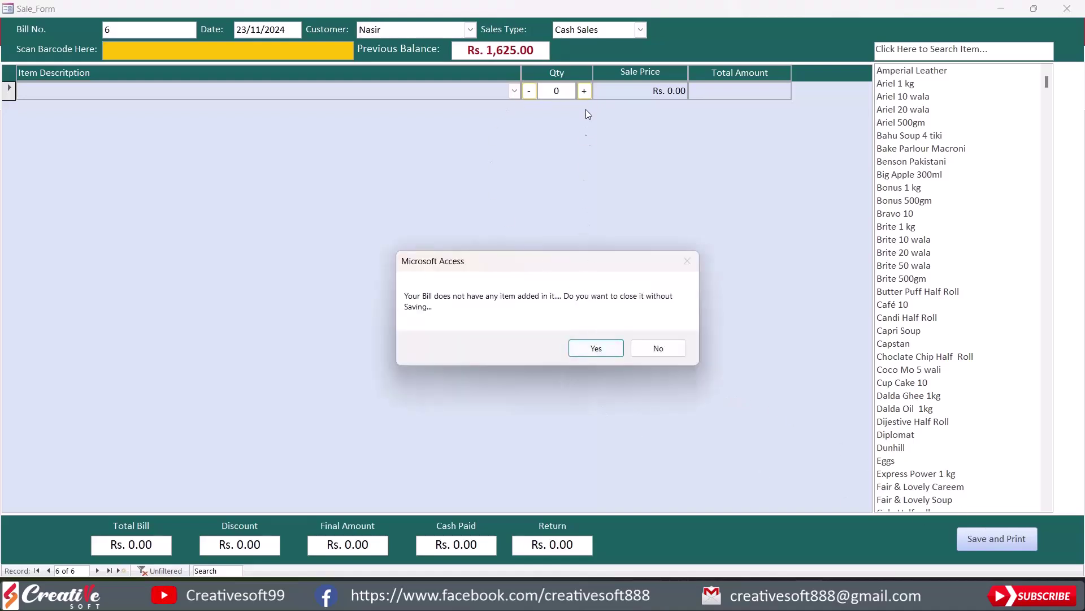
pyautogui.click(596, 347)
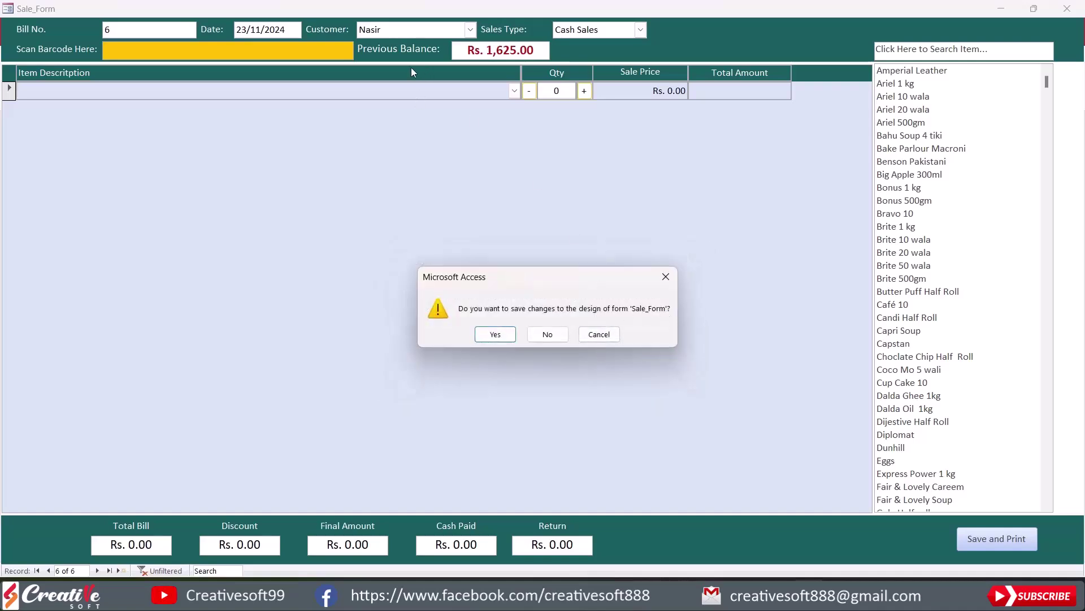
pyautogui.click(493, 334)
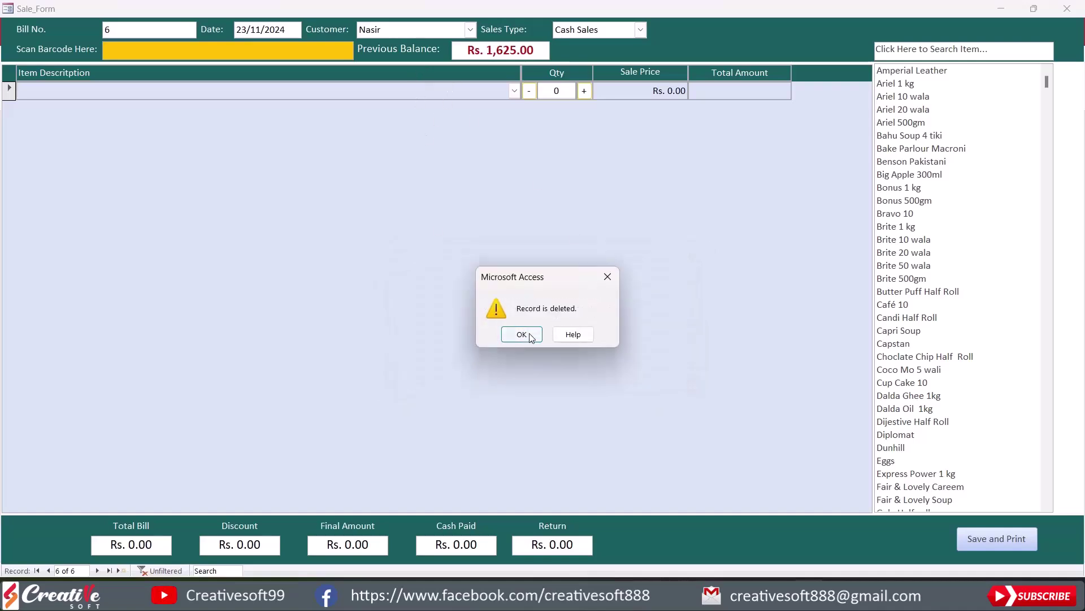
pyautogui.click(527, 334)
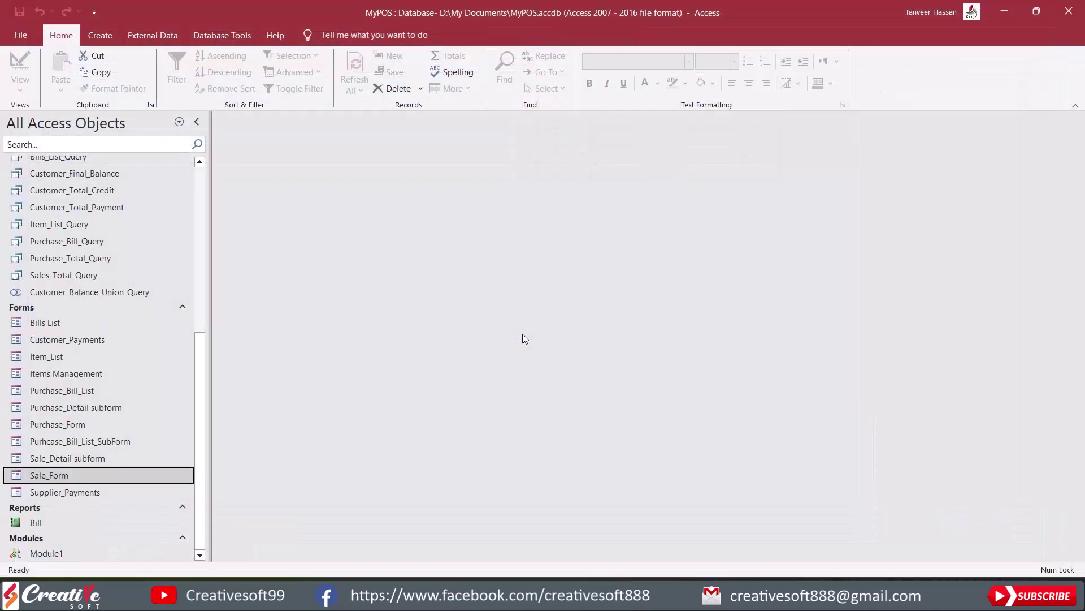
# Step: Reopen Sale_Form, start a new empty bill, and test Save and Print by agreeing to close it without saving
pyautogui.doubleClick(46, 478)
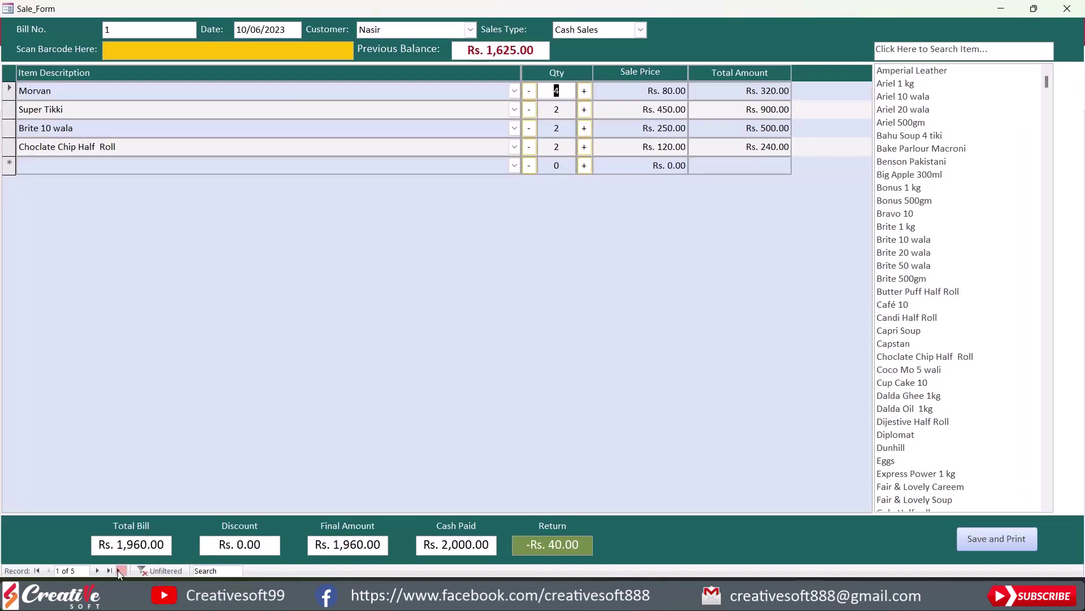
pyautogui.click(118, 570)
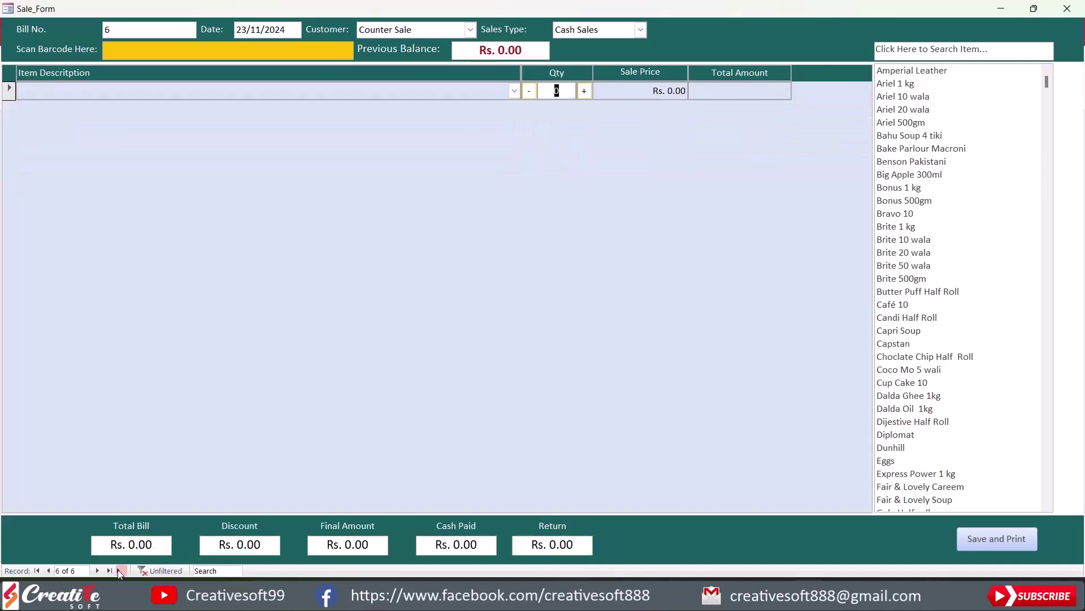
pyautogui.click(998, 540)
pyautogui.click(595, 347)
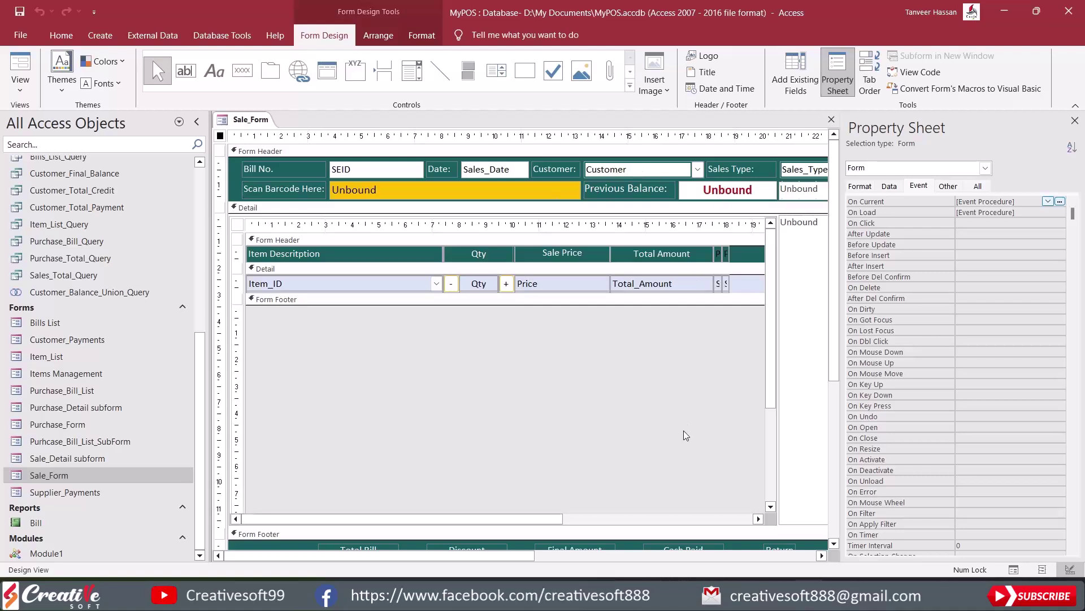
# Step: Examine Sale_Form's design: the footer controls, the form's data and event properties, the subform's events, and the lstItems list box's events
pyautogui.scroll(-5, 756, 336)
pyautogui.click(820, 555)
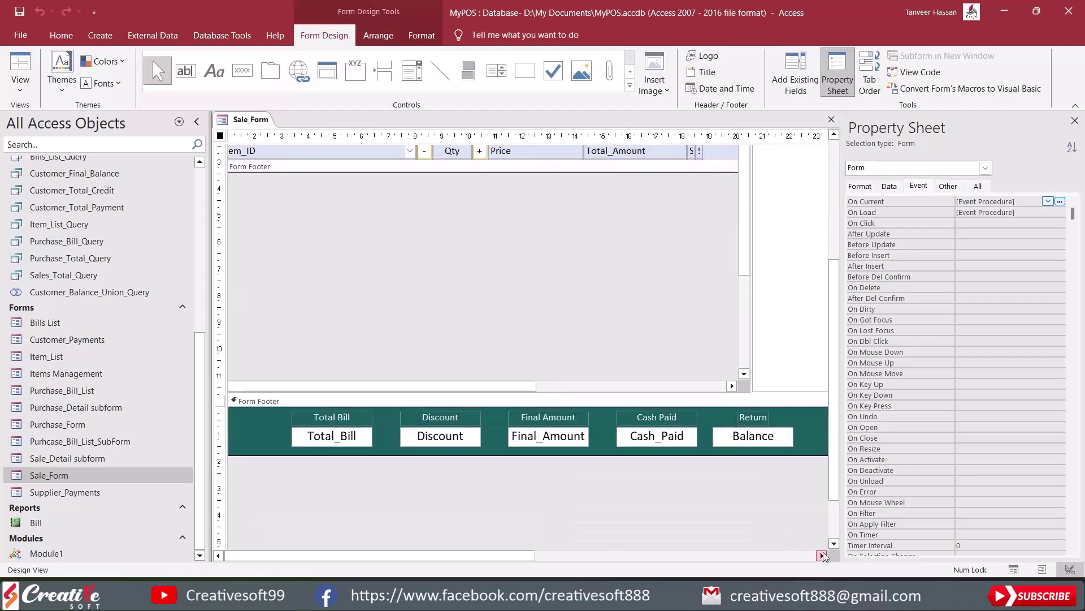
pyautogui.click(821, 555)
pyautogui.click(821, 555)
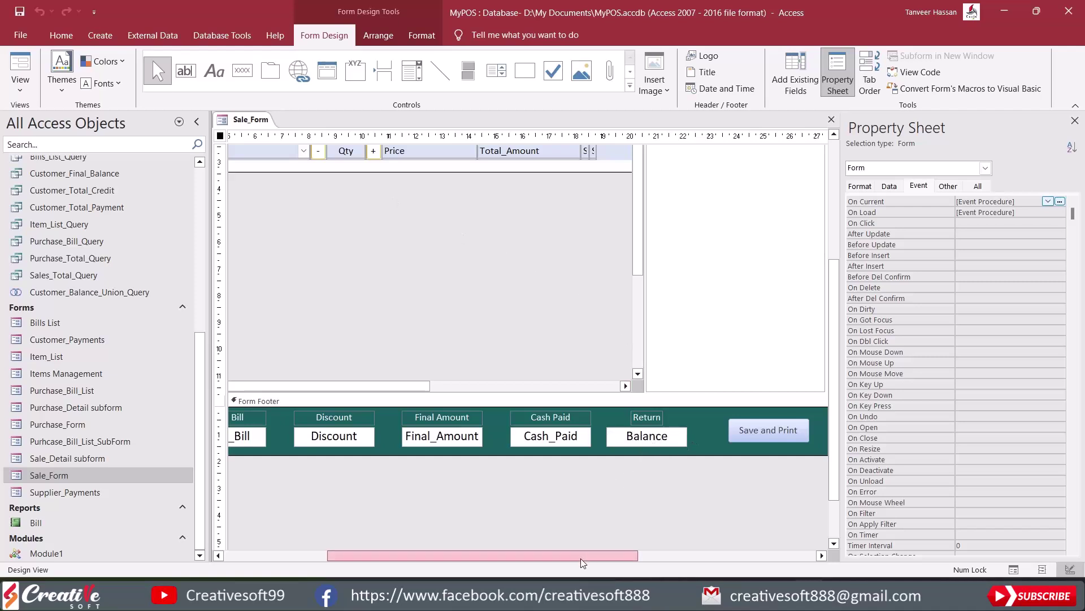
pyautogui.moveTo(622, 555); pyautogui.dragTo(519, 555)
pyautogui.scroll(5, 716, 363)
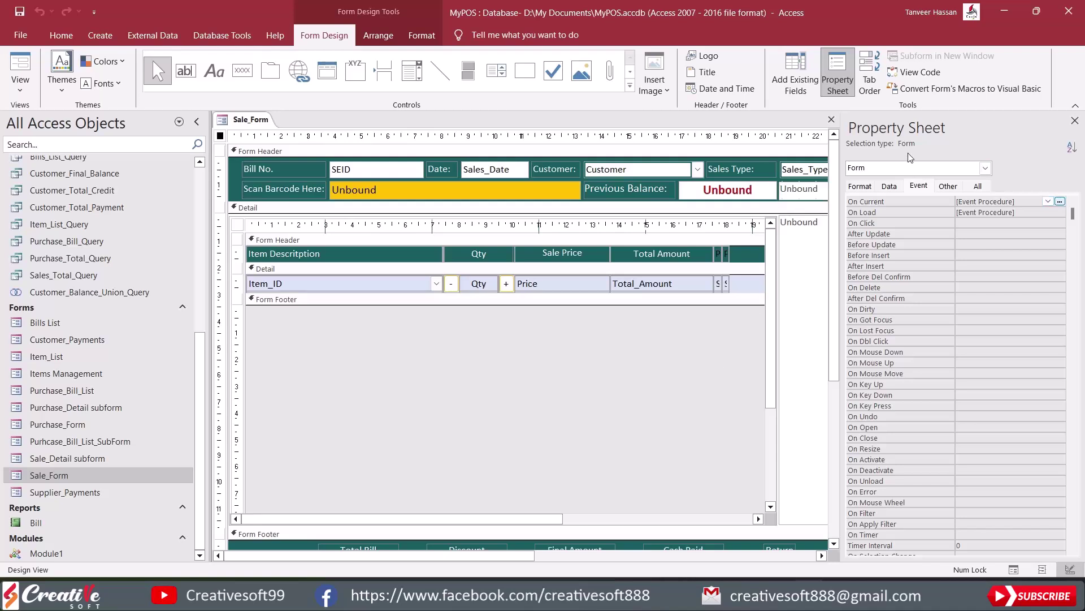
pyautogui.click(889, 185)
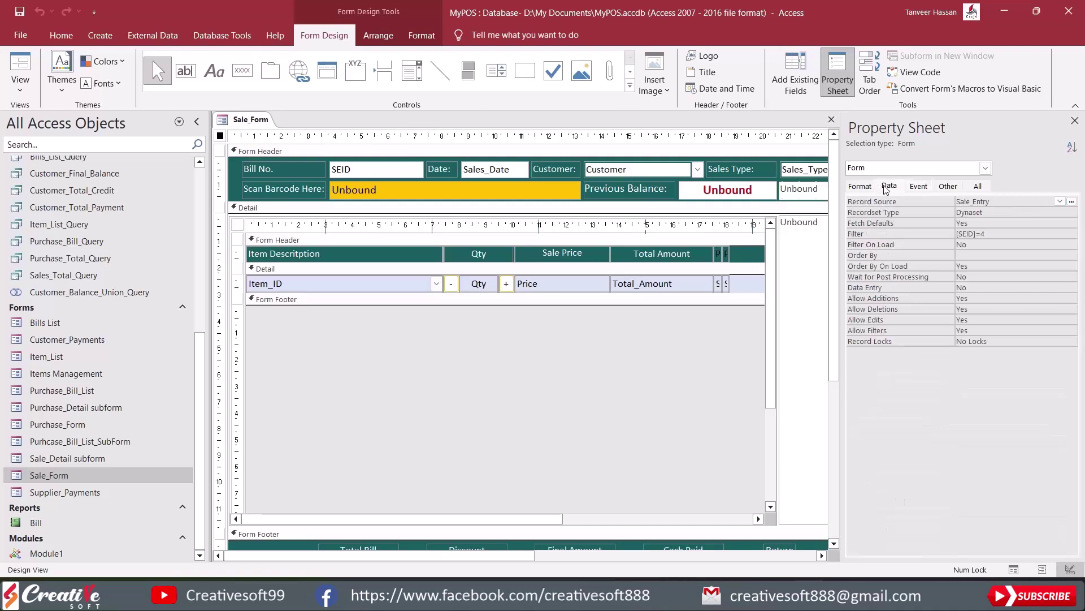
pyautogui.click(920, 186)
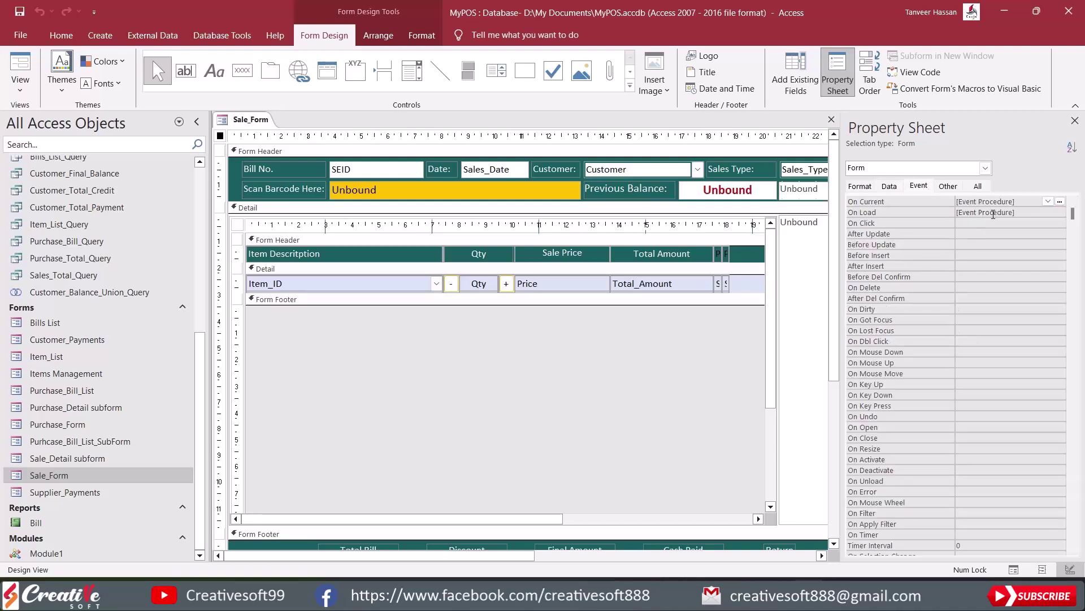
pyautogui.click(660, 327)
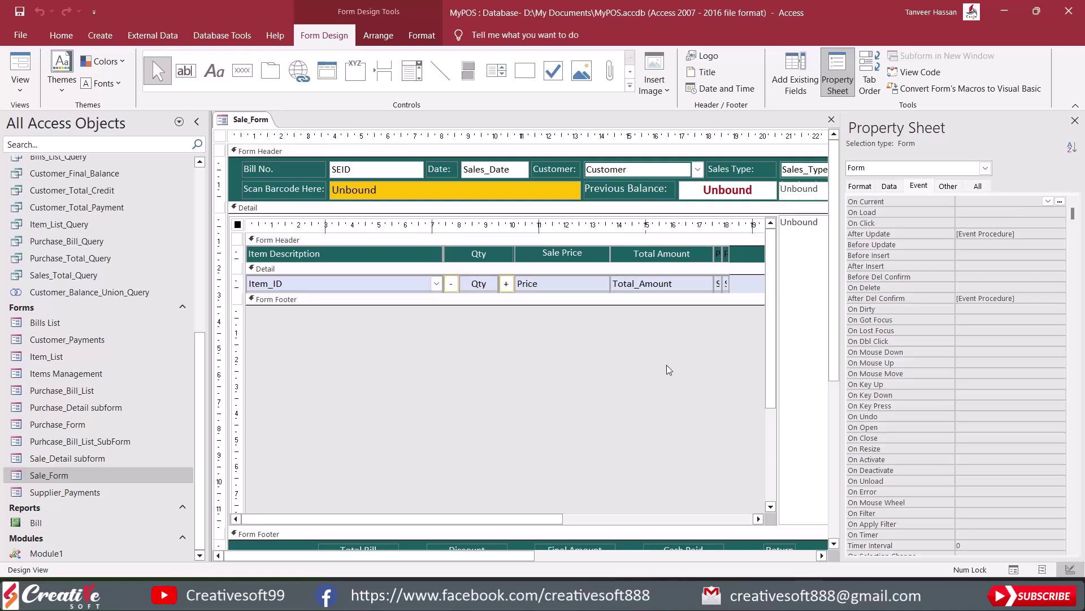
pyautogui.click(821, 556)
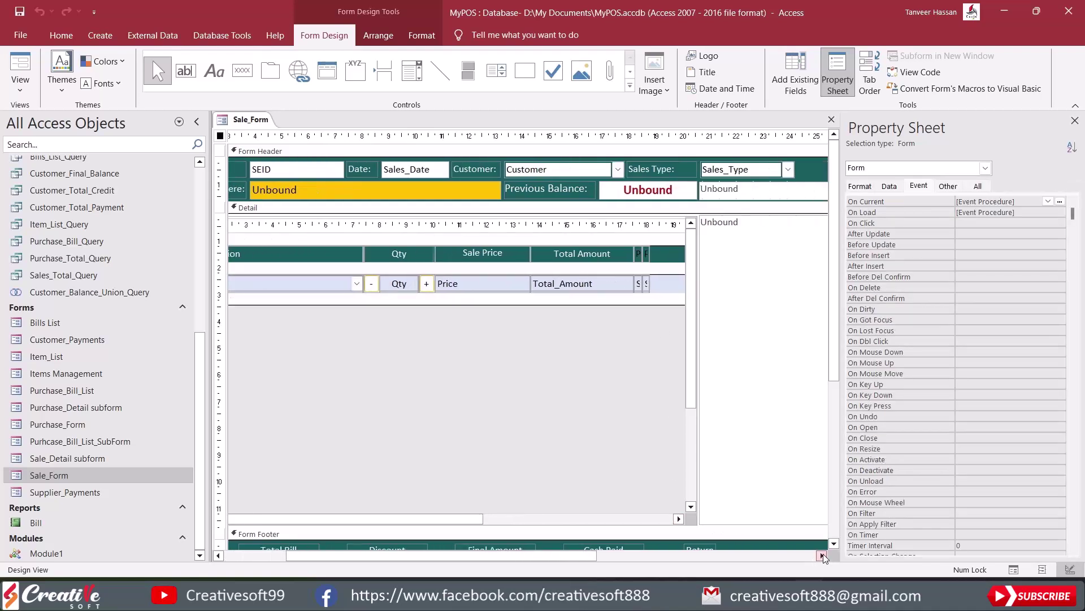
pyautogui.click(783, 378)
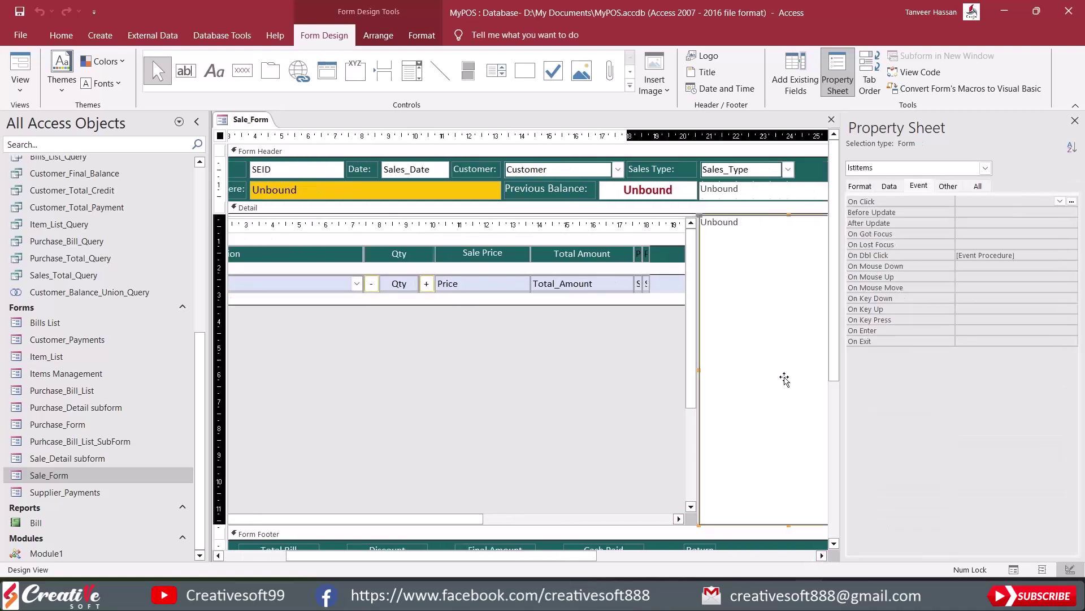
# Step: Examine the code behind the lstItems list box's On Dbl Click event, and close the code editor
pyautogui.click(1052, 255)
pyautogui.click(1072, 255)
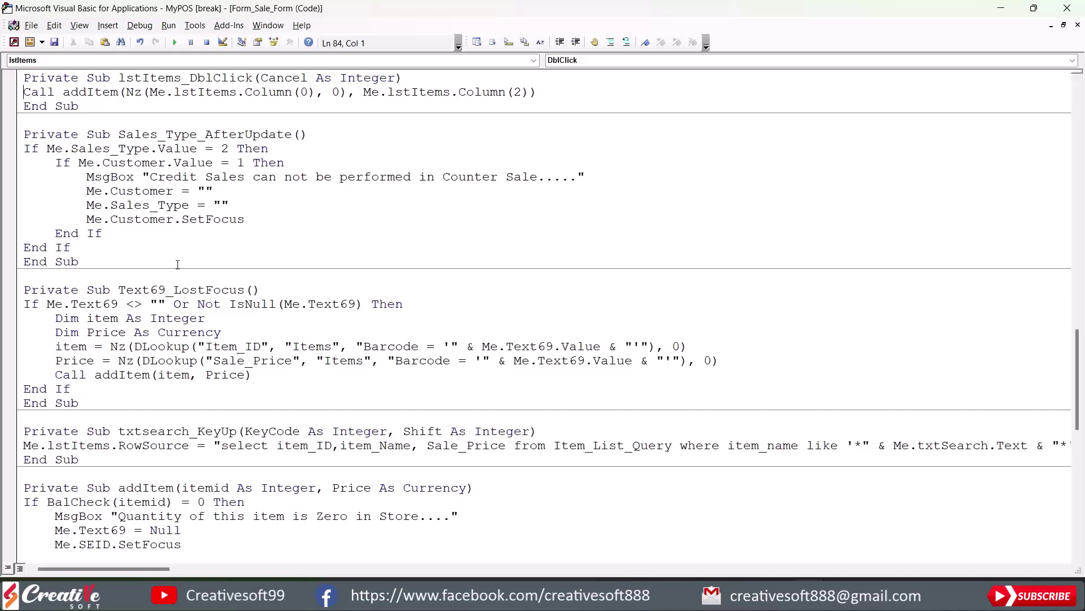
pyautogui.click(1068, 7)
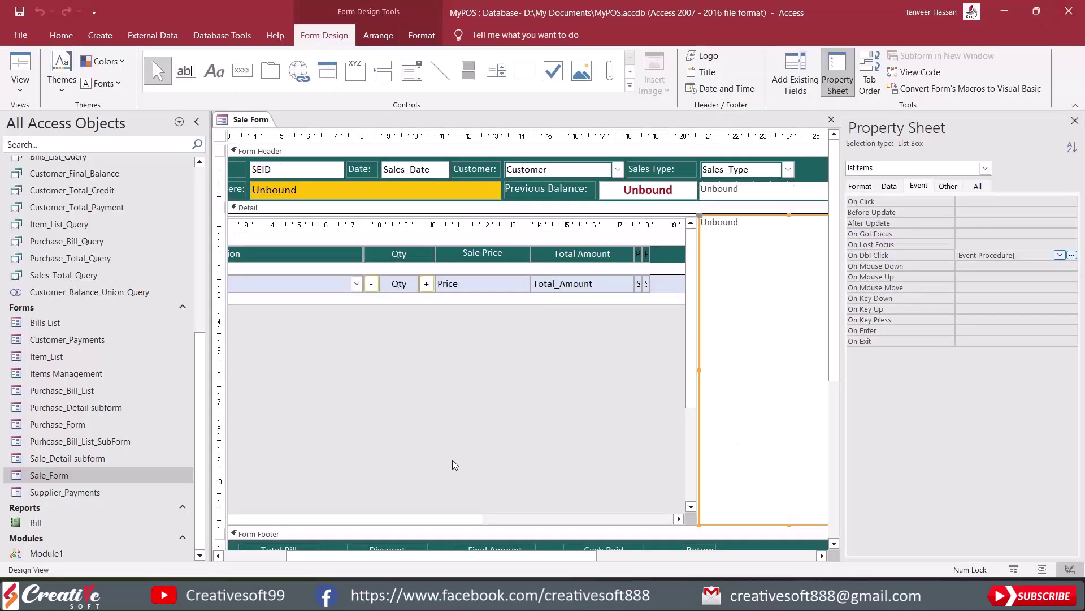
# Step: Copy the Final, Cash and Result calculation lines from the On Key Up procedure of the Cash_Paid text box
pyautogui.scroll(-3, 637, 360)
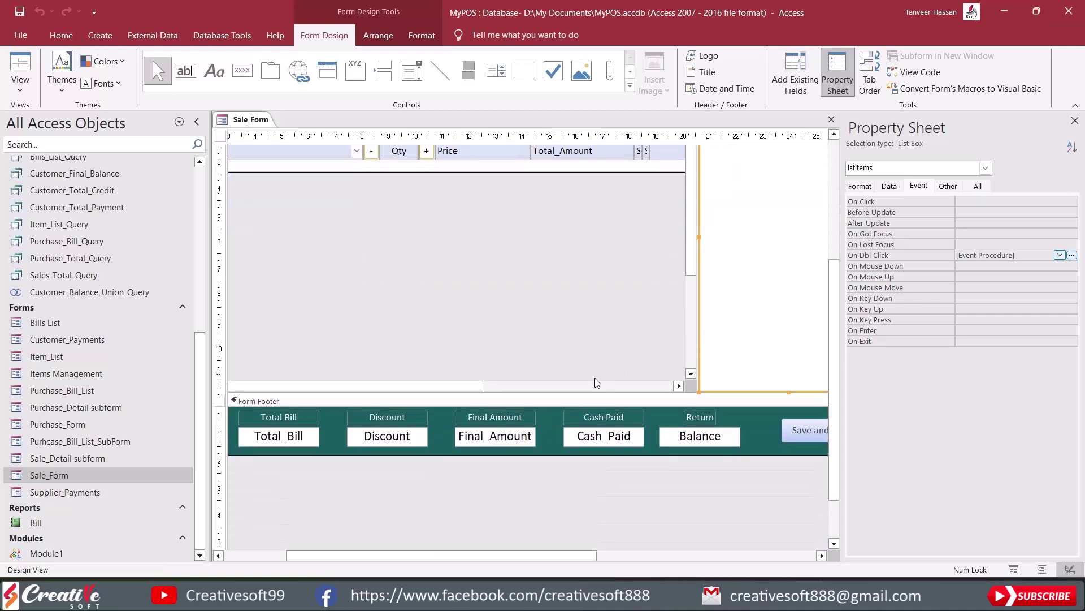
pyautogui.click(626, 438)
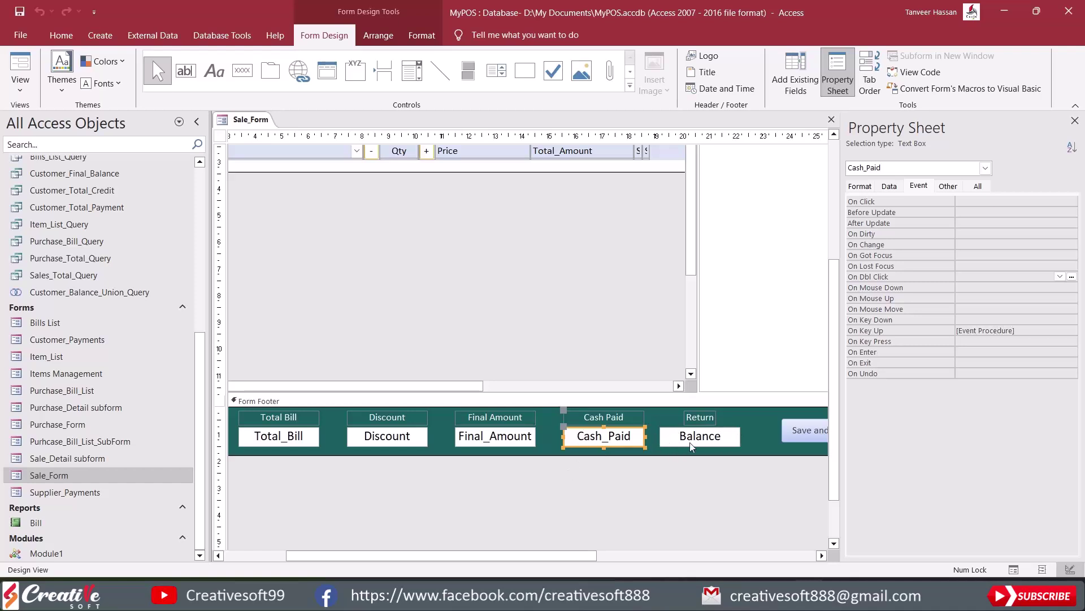
pyautogui.click(1018, 330)
pyautogui.click(1072, 330)
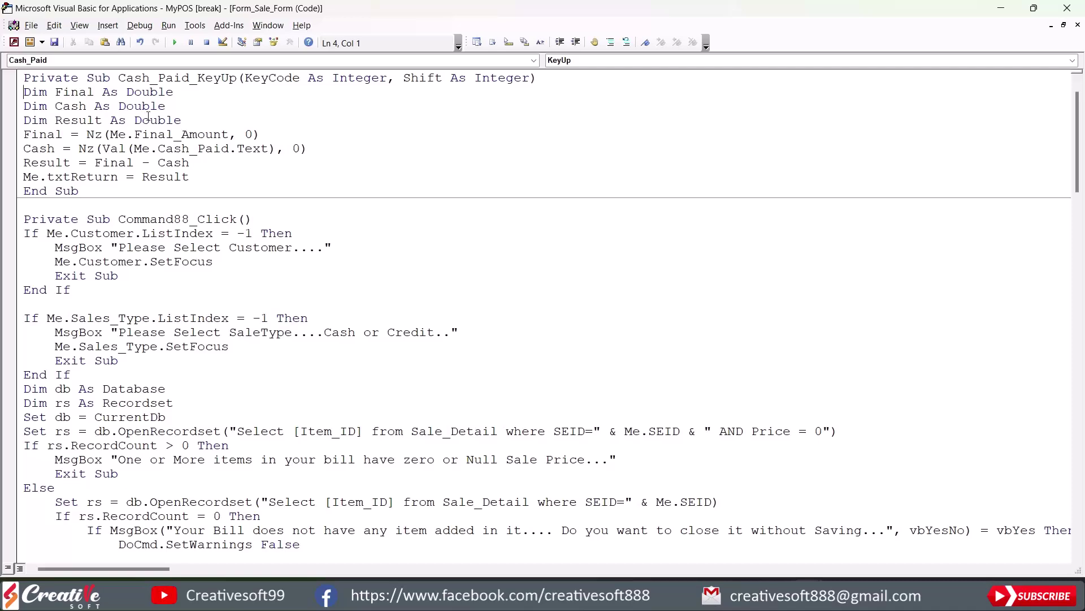
pyautogui.moveTo(23, 93); pyautogui.dragTo(220, 176)
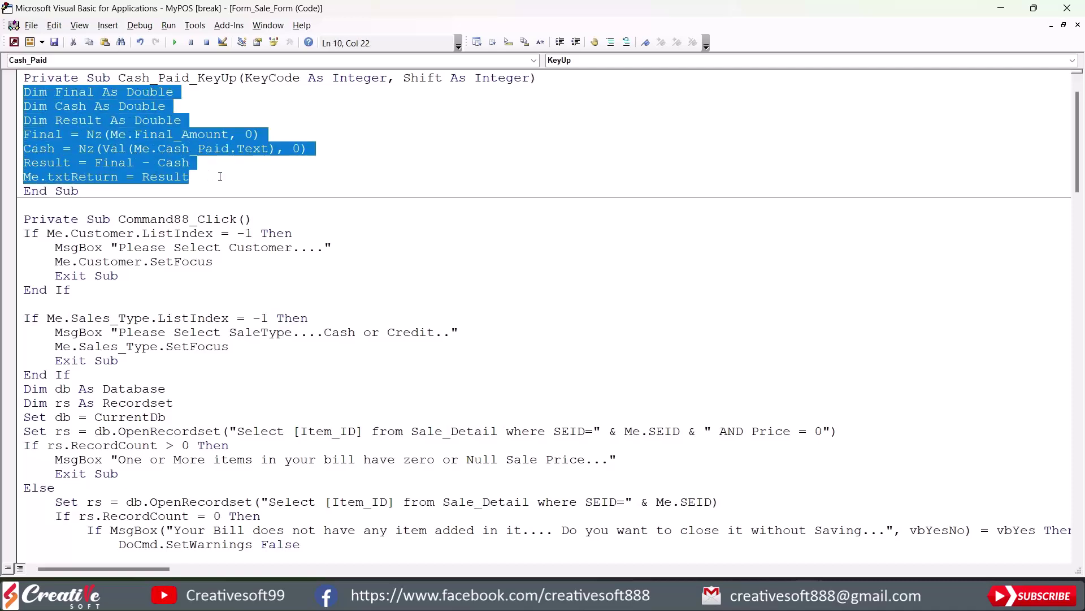
pyautogui.hotkey('alt', 'F11')
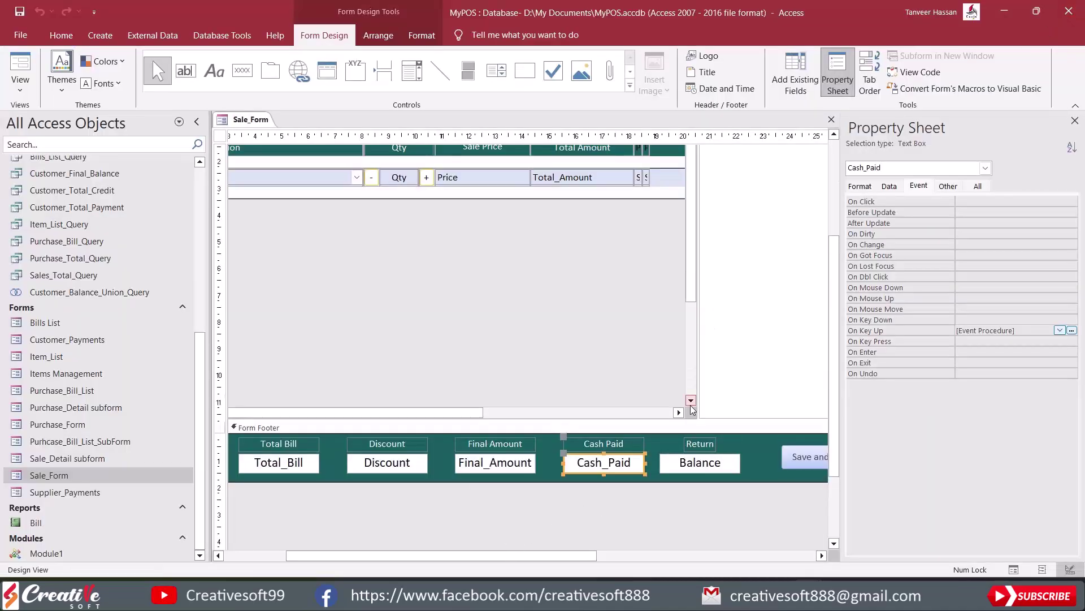
# Step: Reopen the lstItems On Dbl Click code and paste the copied return calculation below the Total_Bill line in the addItem procedure
pyautogui.click(889, 186)
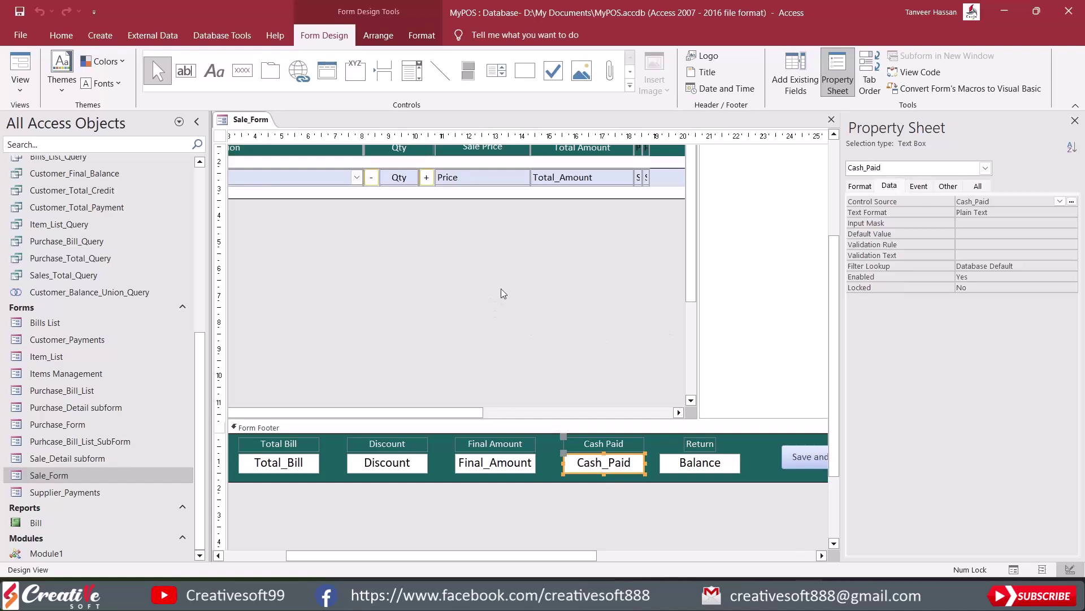
pyautogui.scroll(2, 500, 294)
pyautogui.click(756, 254)
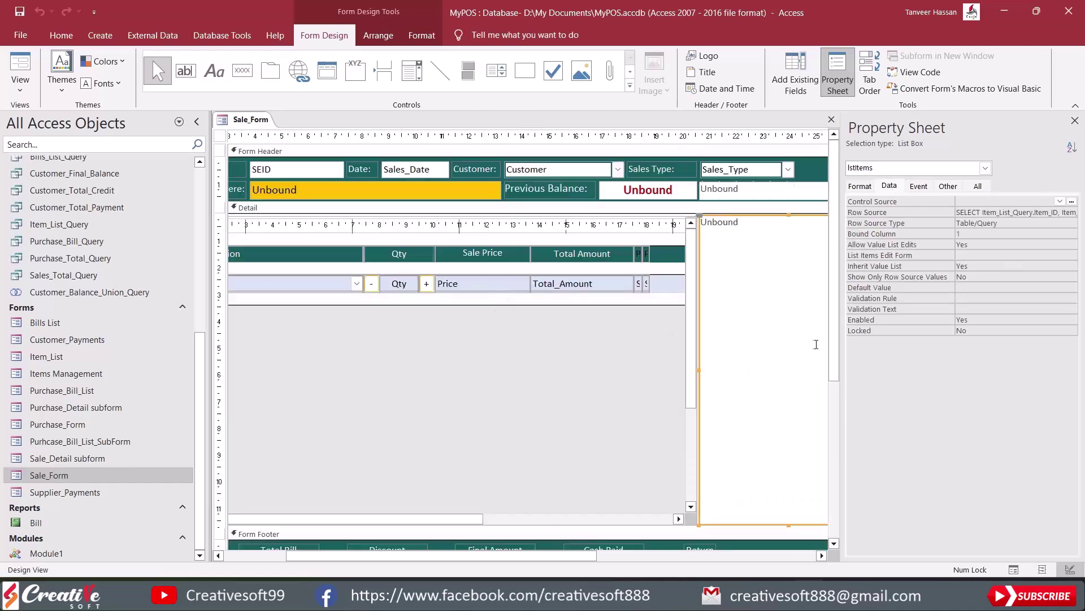
pyautogui.click(919, 186)
pyautogui.click(995, 255)
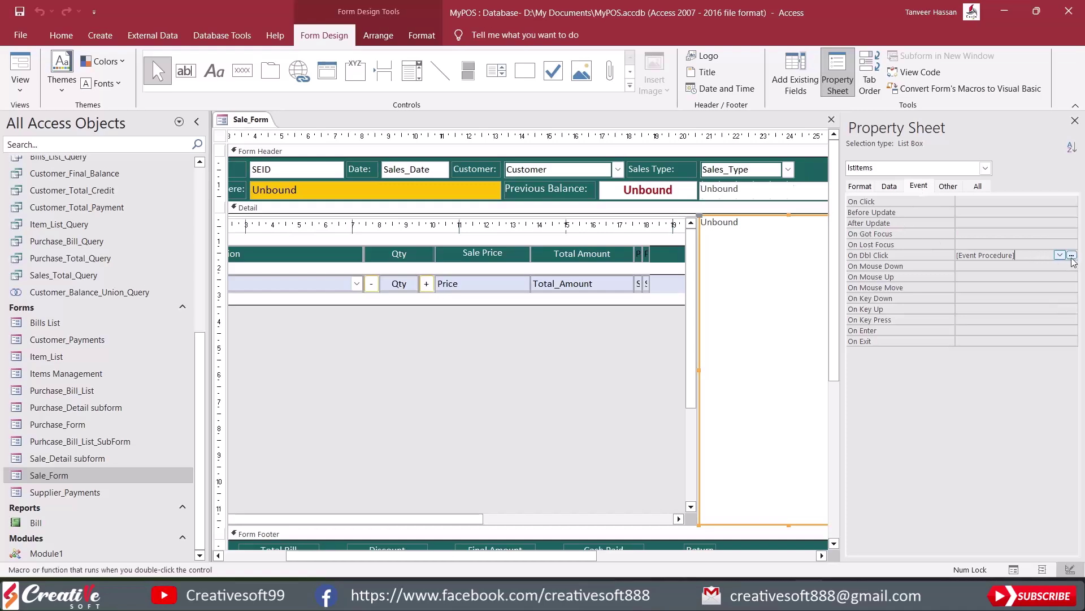
pyautogui.click(1072, 255)
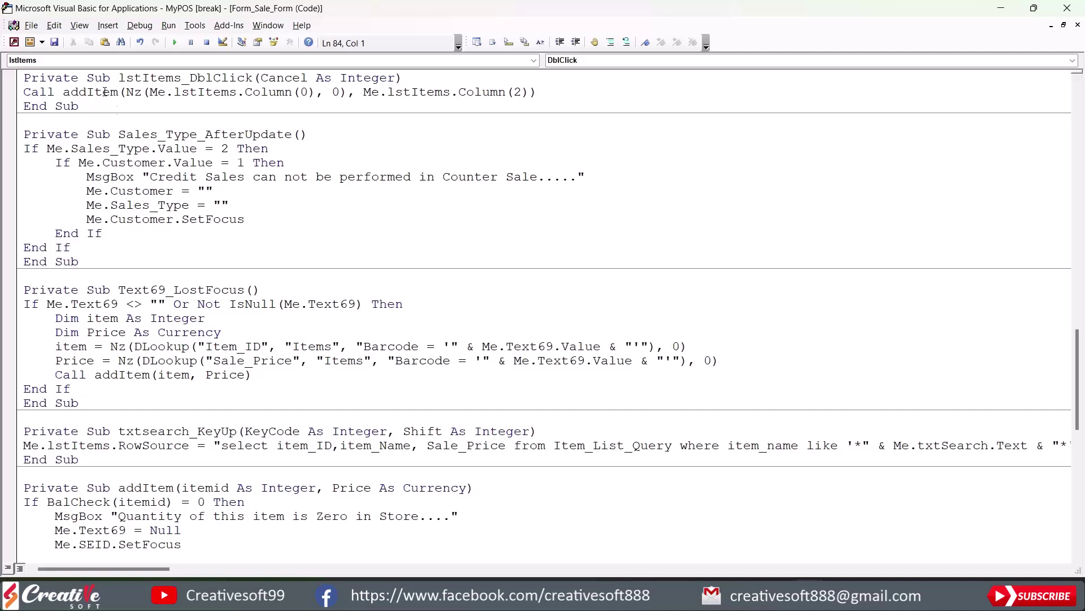
pyautogui.scroll(-9, 278, 363)
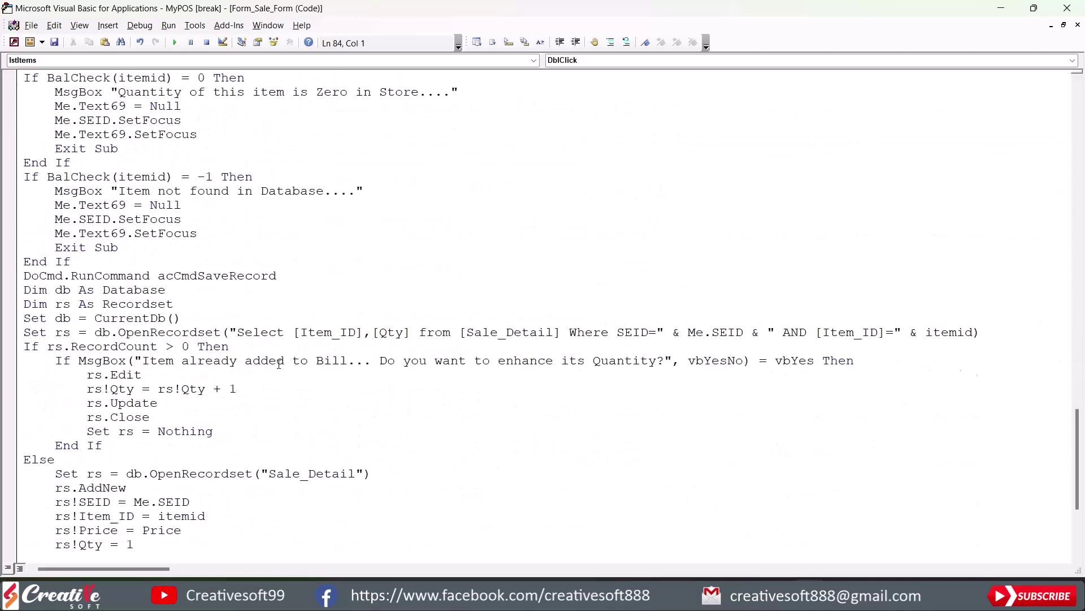
pyautogui.scroll(-5, 279, 363)
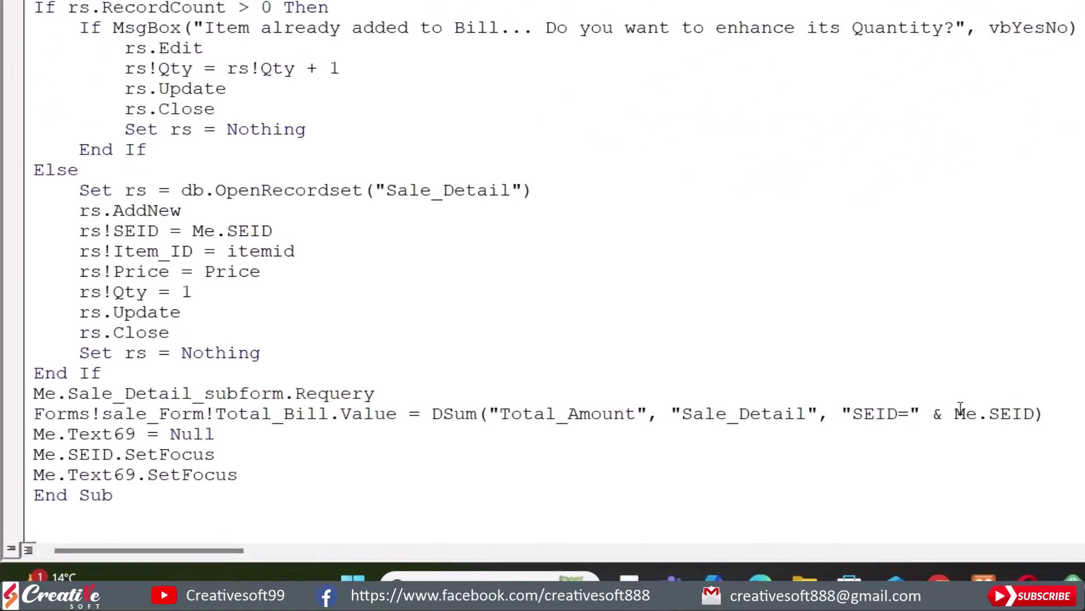
pyautogui.press('Return')
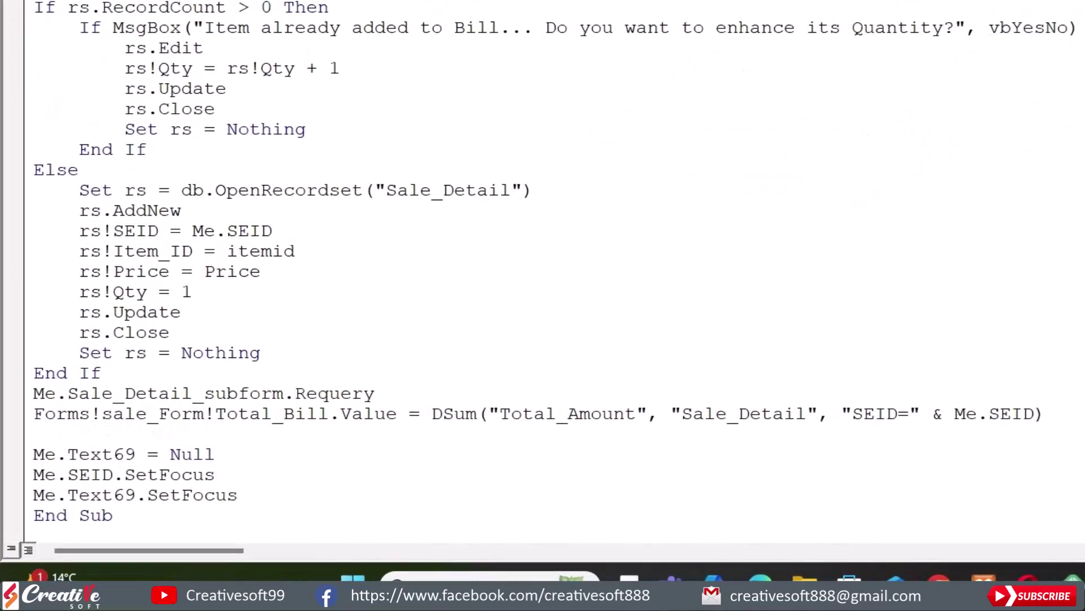
pyautogui.write('Dim Final As Double Dim Cash As Double Dim Result As Double Final = Nz(Me.Final_Amount, 0) Cash = Nz(Val(Me.Cash_Paid.Text), 0) Result = Final - Cash Me.txtReturn = Result')
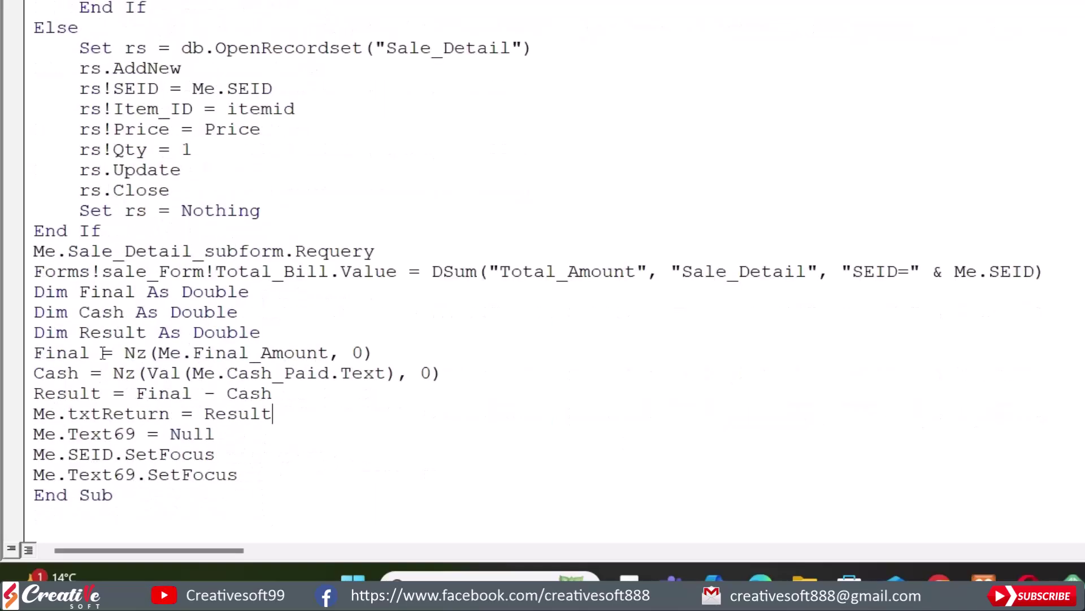
# Step: Set the pasted return calculation apart in addItem with a blank line before it and after it
pyautogui.press('Return')
pyautogui.press('Down')
pyautogui.press('Down')
pyautogui.press('Down')
pyautogui.press('Down')
pyautogui.press('Down')
pyautogui.press('Down')
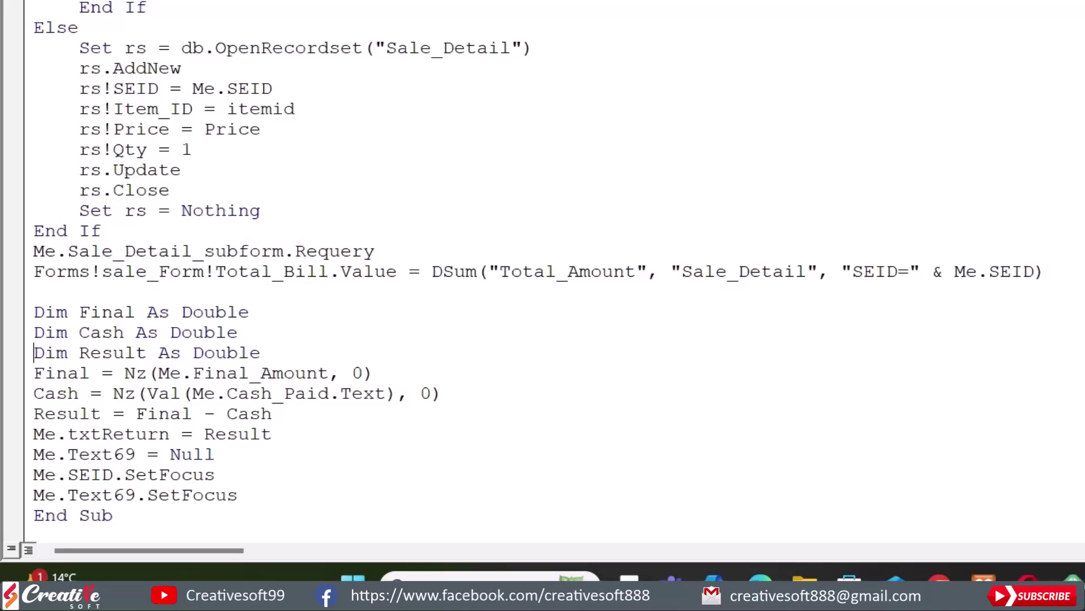
pyautogui.press('Down')
pyautogui.press('Return')
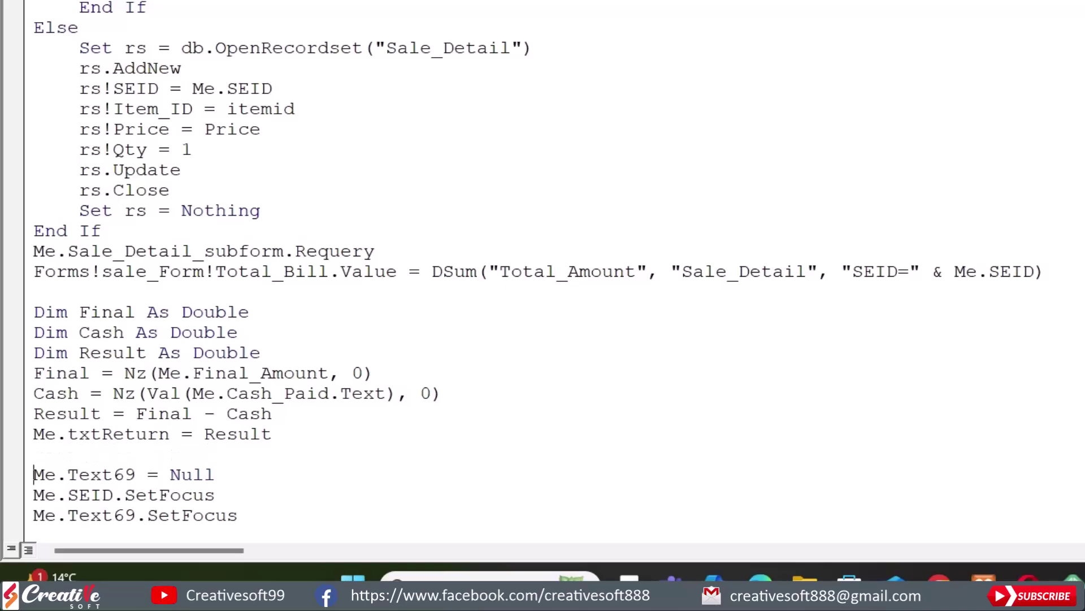
# Step: Review the pasted declarations and calculation lines, compile the code, close the editor and show Sale_Form in form view
pyautogui.moveTo(34, 312); pyautogui.dragTo(110, 352)
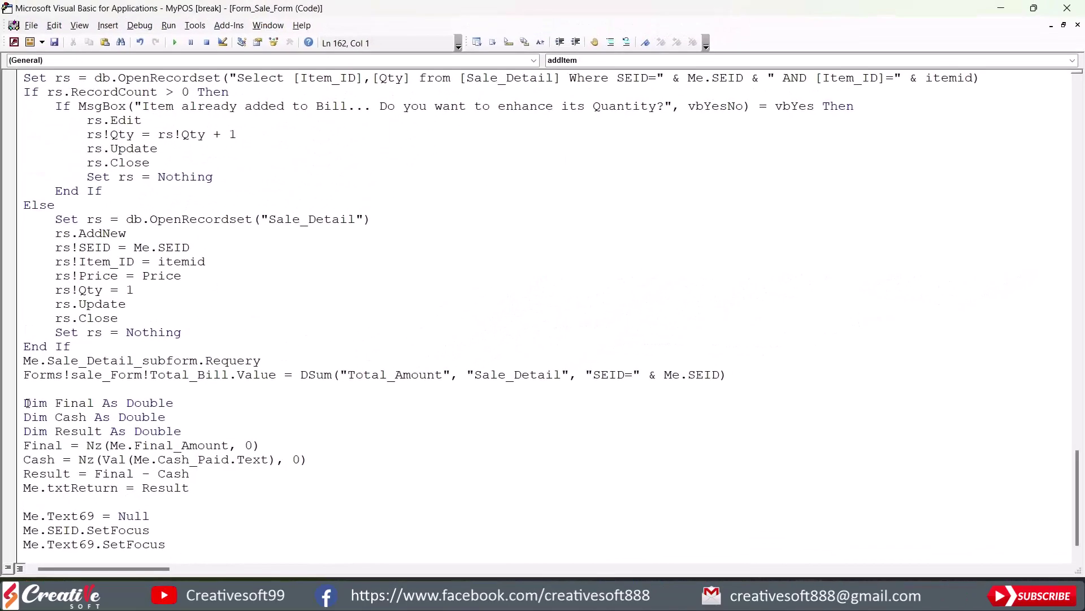
pyautogui.moveTo(76, 430); pyautogui.dragTo(194, 487)
pyautogui.click(249, 431)
pyautogui.click(151, 27)
pyautogui.click(180, 44)
pyautogui.click(1067, 7)
pyautogui.click(20, 65)
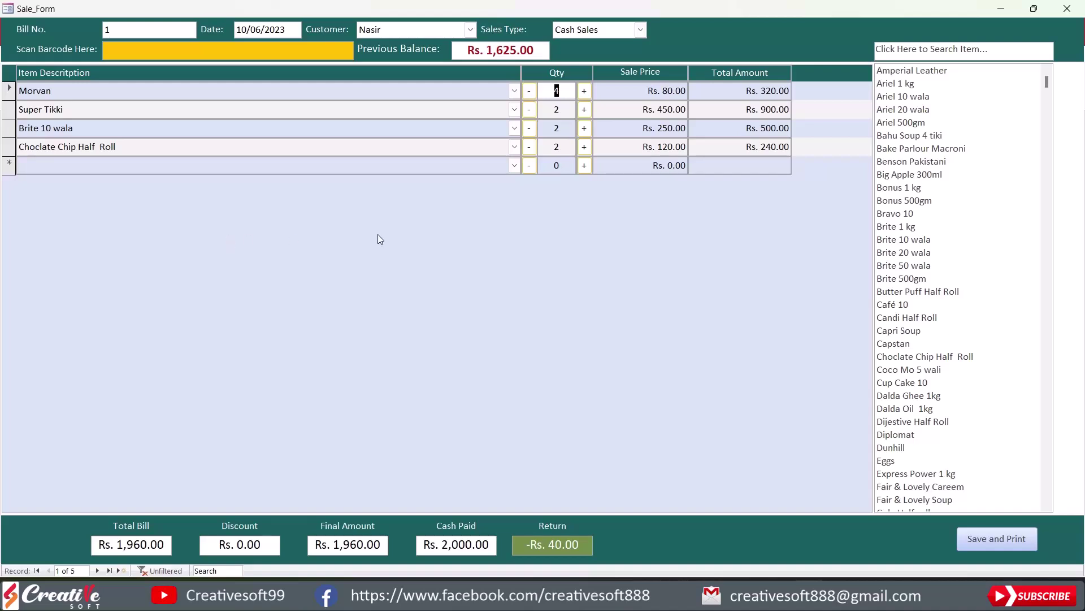
# Step: Test adding Ariel 1 kg to bill 1 from the item list, and debug the run-time error
pyautogui.click(900, 86)
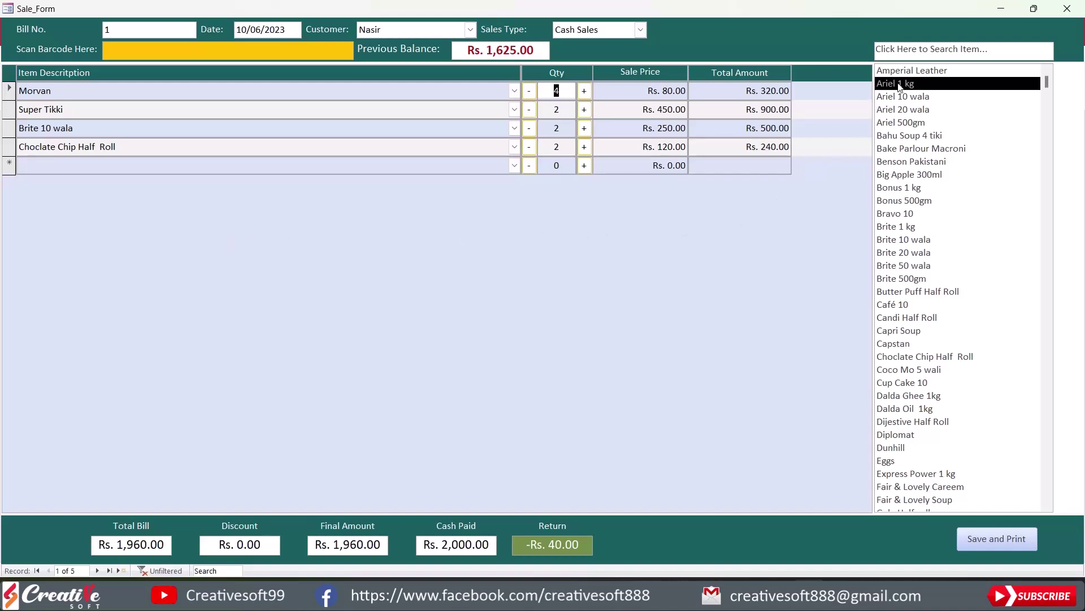
pyautogui.doubleClick(900, 84)
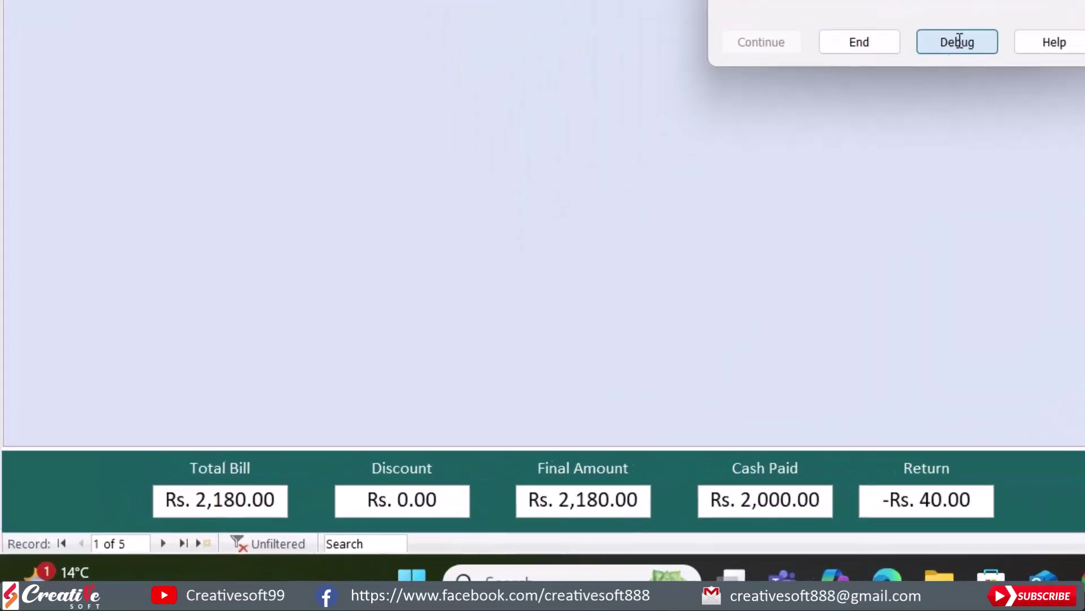
pyautogui.click(571, 271)
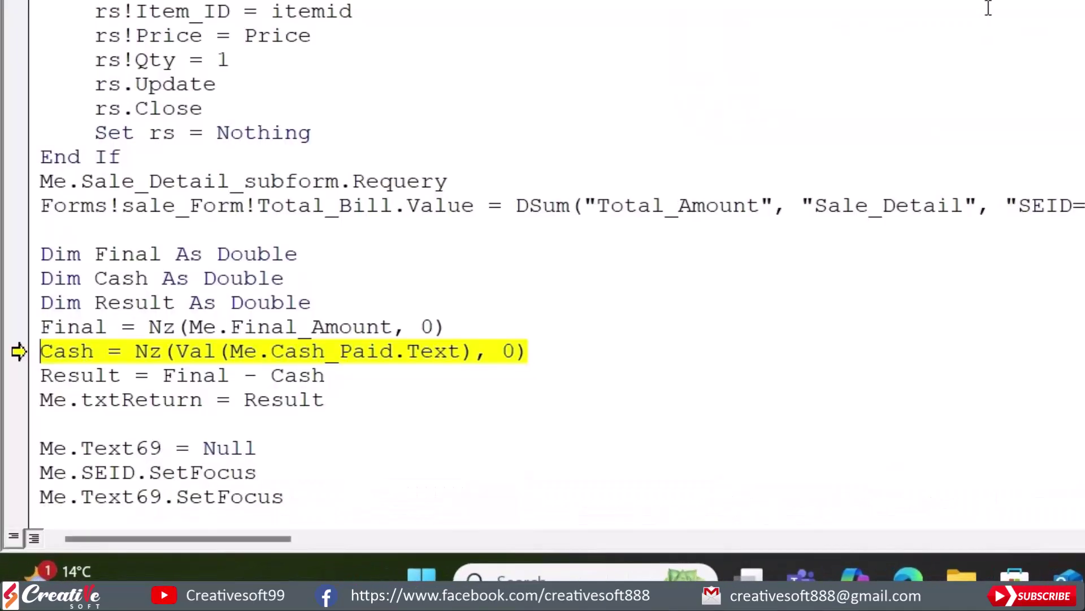
# Step: Change Me.Cash_Paid.Text to Me.Cash_Paid.Value in addItem's Cash calculation and return to the sale form
pyautogui.moveTo(299, 352)
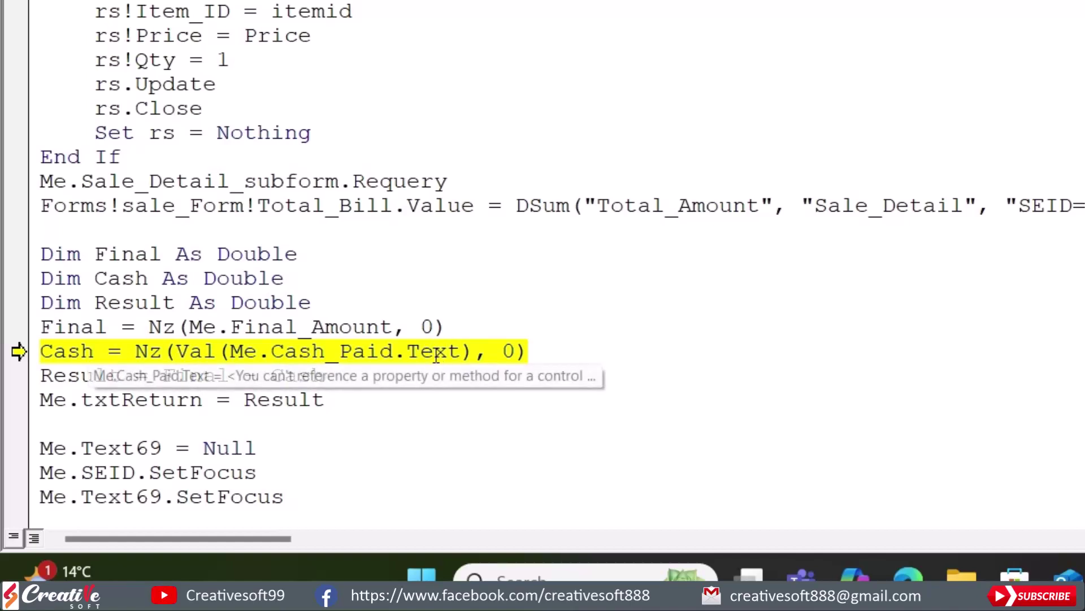
pyautogui.click(463, 352)
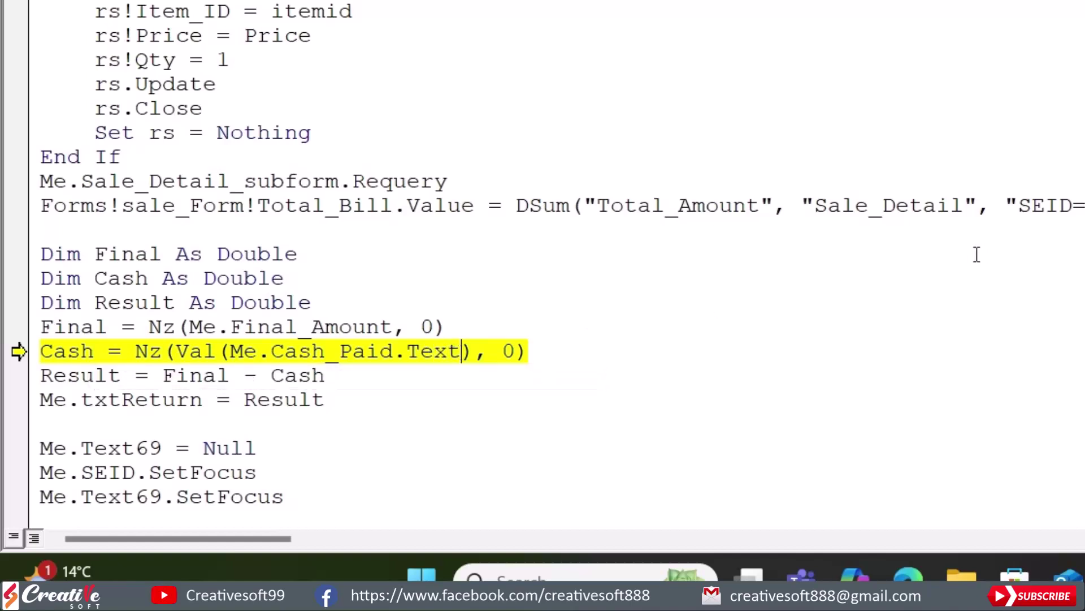
pyautogui.press('BackSpace')
pyautogui.press('BackSpace')
pyautogui.press('BackSpace')
pyautogui.press('BackSpace')
pyautogui.press('BackSpace')
pyautogui.write('.value')
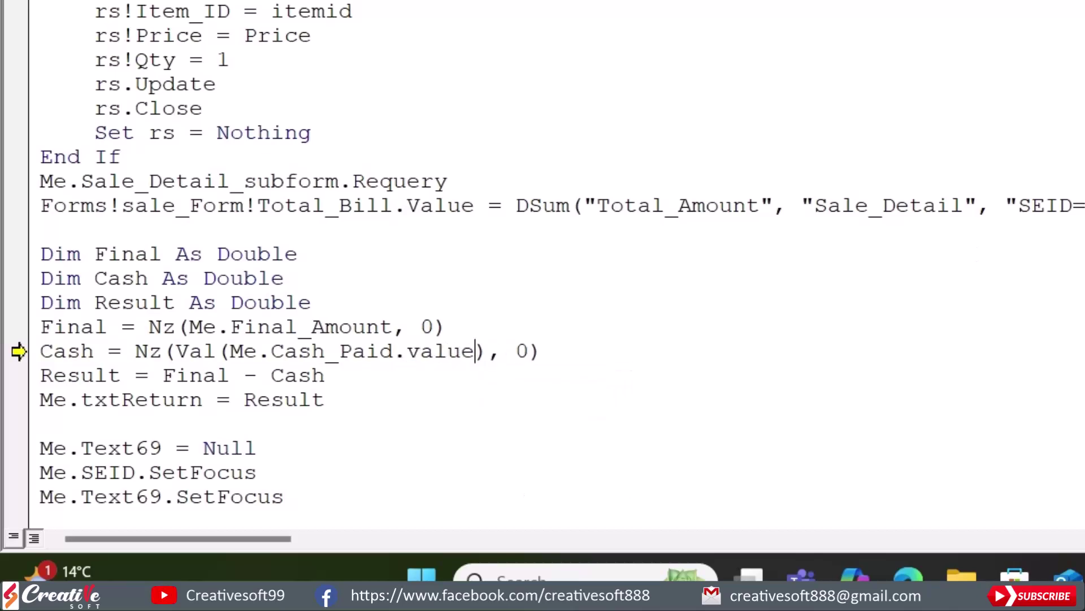
pyautogui.press('Down')
pyautogui.press('Down')
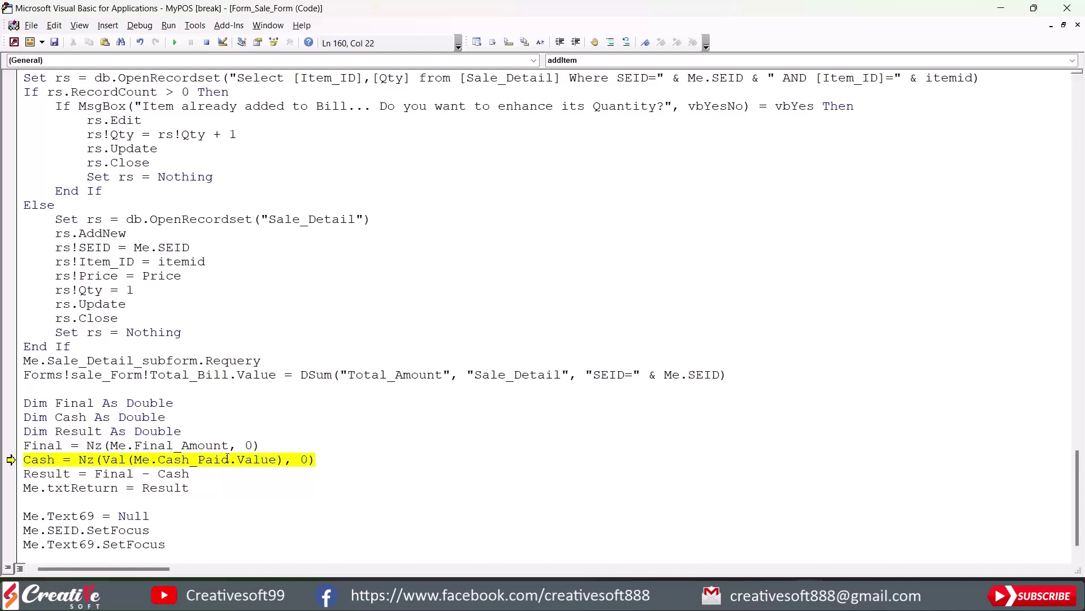
pyautogui.moveTo(259, 456)
pyautogui.click(1067, 9)
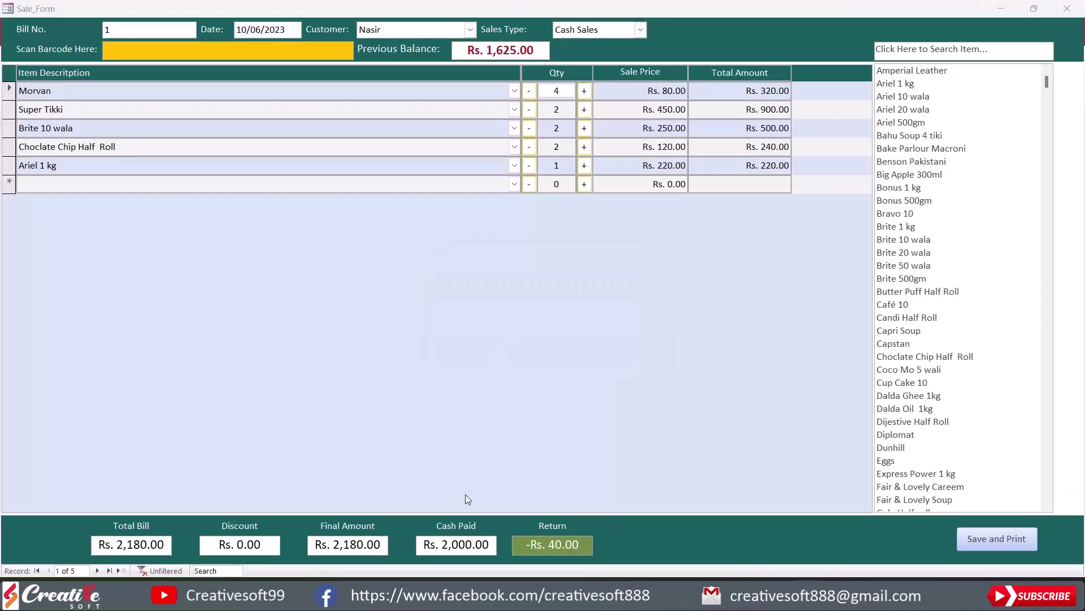
# Step: Delete the Ariel 1 kg row from bill 1 and confirm the deletion
pyautogui.moveTo(425, 544); pyautogui.dragTo(495, 545)
pyautogui.click(460, 544)
pyautogui.click(8, 166)
pyautogui.press('Delete')
pyautogui.press('Return')
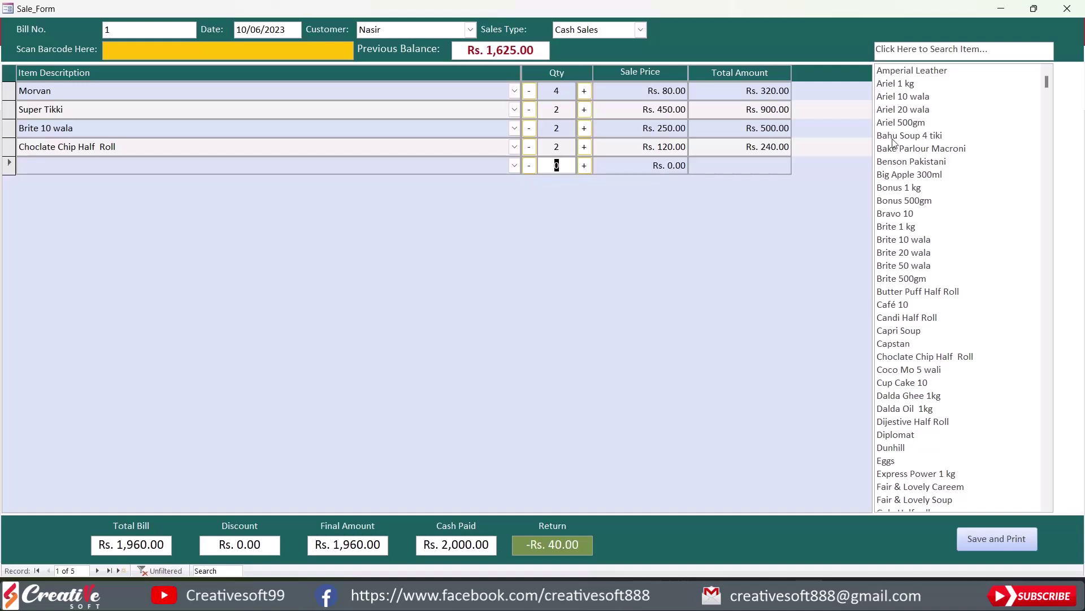
# Step: Add Ariel 1 kg to bill 1 again from the item list and set Cash Paid to 2200 to test the Return amount
pyautogui.click(901, 85)
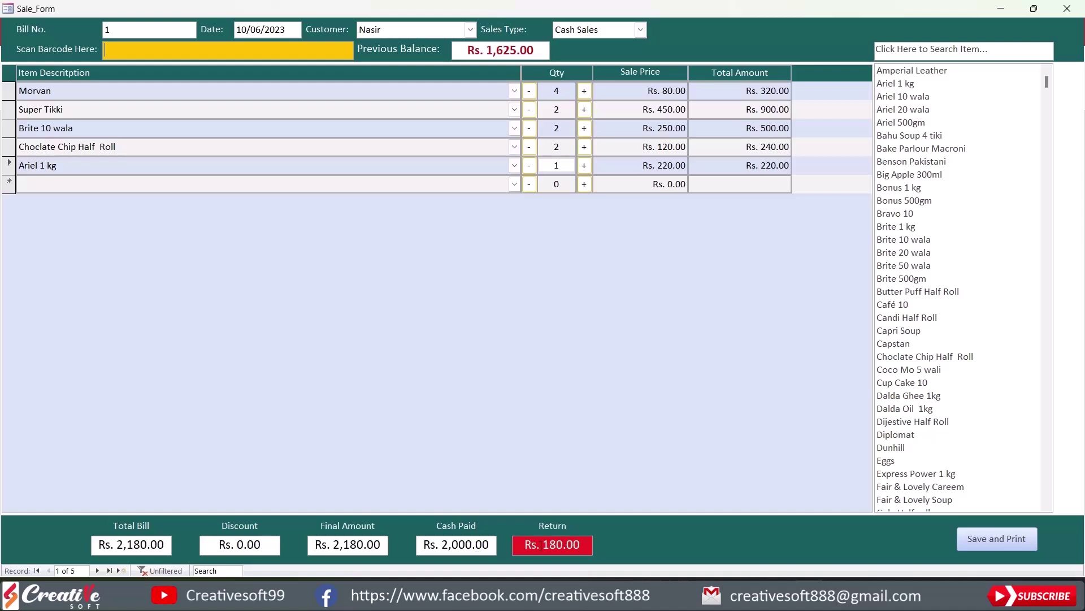
pyautogui.moveTo(424, 545); pyautogui.dragTo(492, 544)
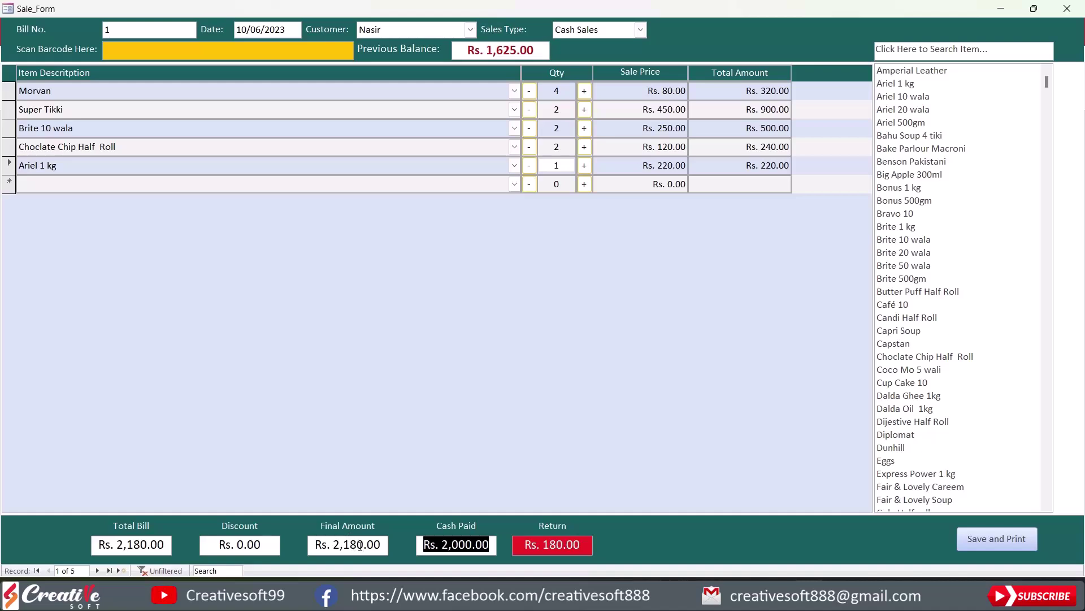
pyautogui.write('2200')
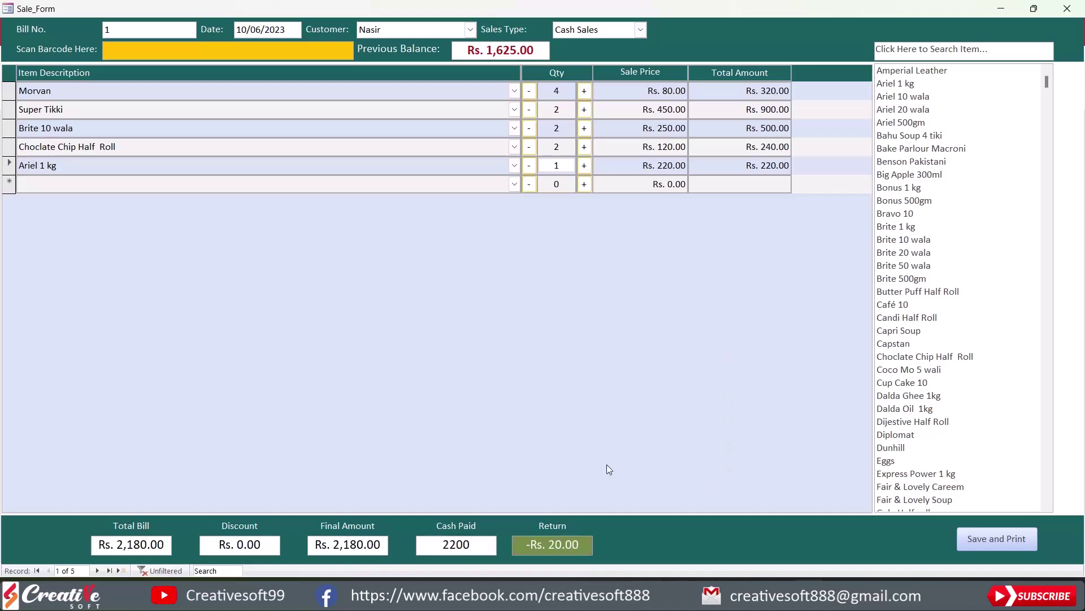
# Step: Set bill 1's Cash Paid to 2000
pyautogui.press('BackSpace')
pyautogui.press('BackSpace')
pyautogui.press('BackSpace')
pyautogui.press('BackSpace')
pyautogui.write('2000')
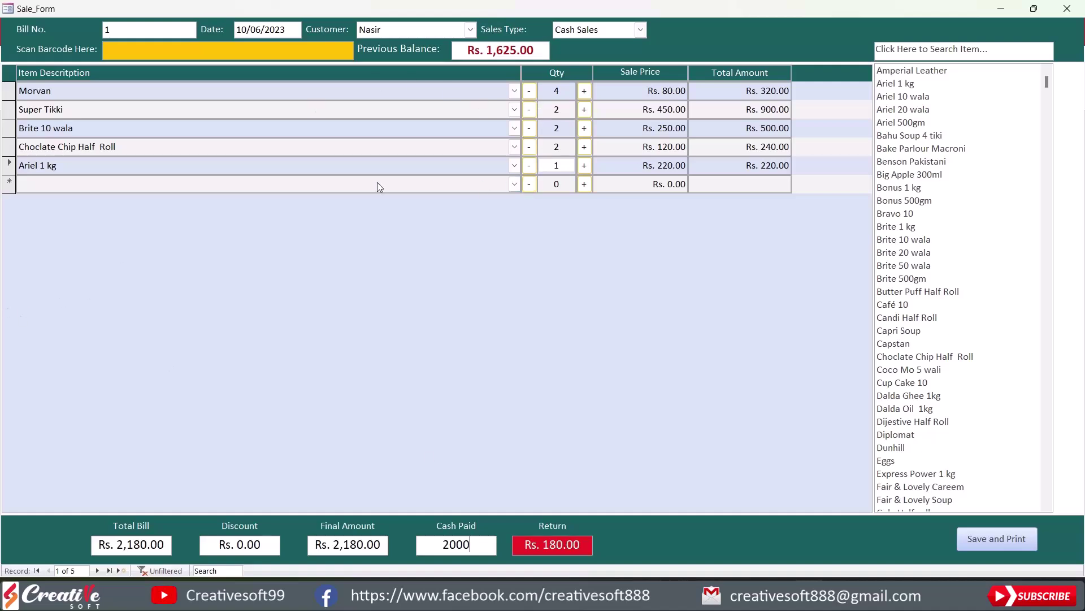
# Step: Delete the Ariel 1 kg row from bill 1 and re-enter 2000 as Cash Paid to recalculate the Return amount
pyautogui.click(9, 165)
pyautogui.press('Delete')
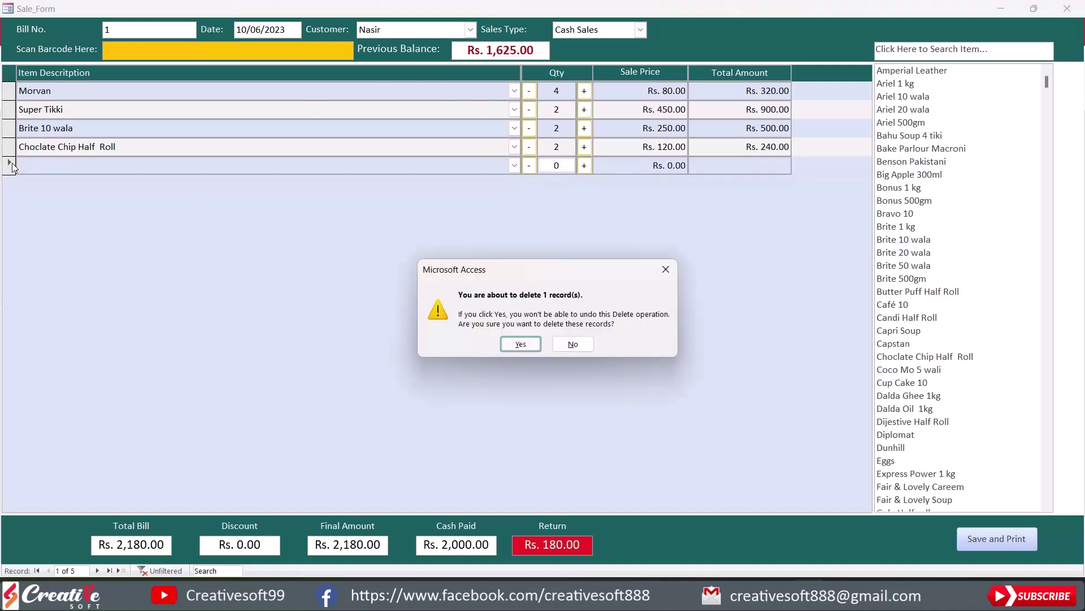
pyautogui.click(525, 345)
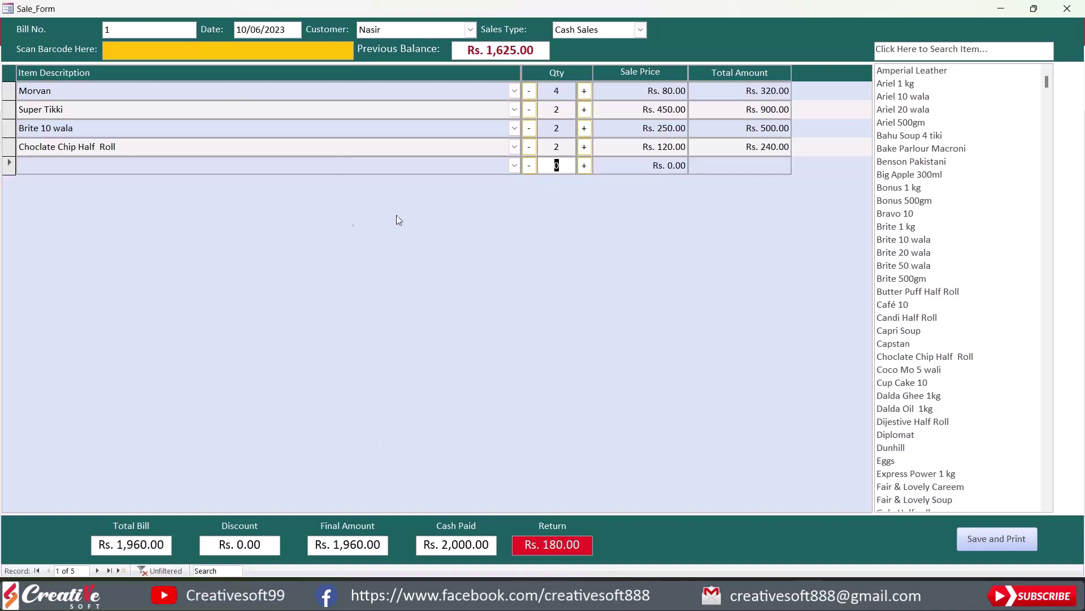
pyautogui.moveTo(425, 545); pyautogui.dragTo(495, 545)
pyautogui.write('2000')
pyautogui.press('Return')
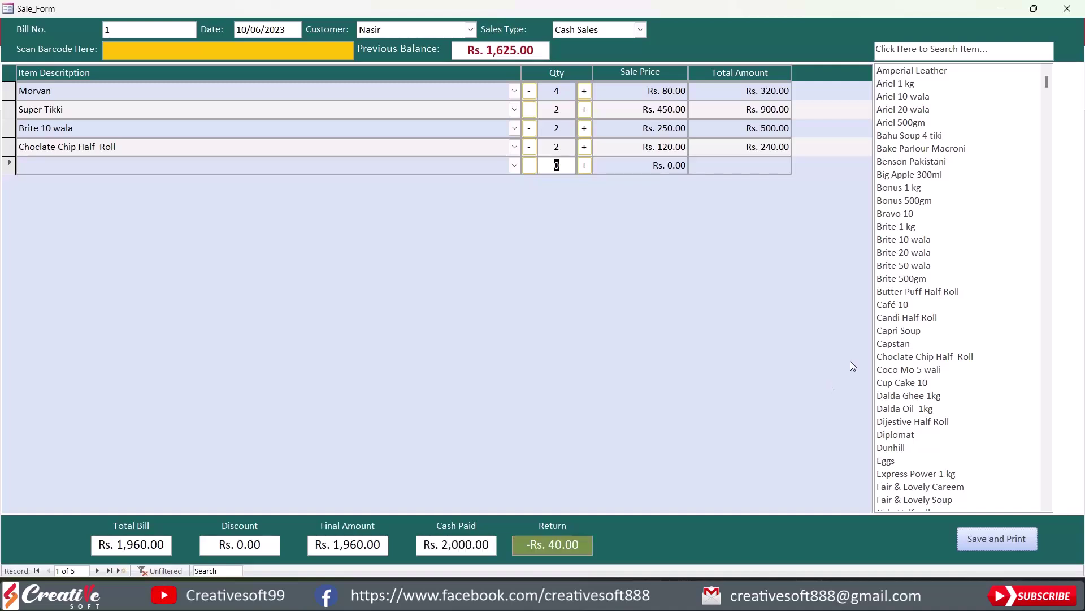
# Step: Add Ariel 1 kg to bill 1 from the item list and set Cash Paid to 2200
pyautogui.click(899, 83)
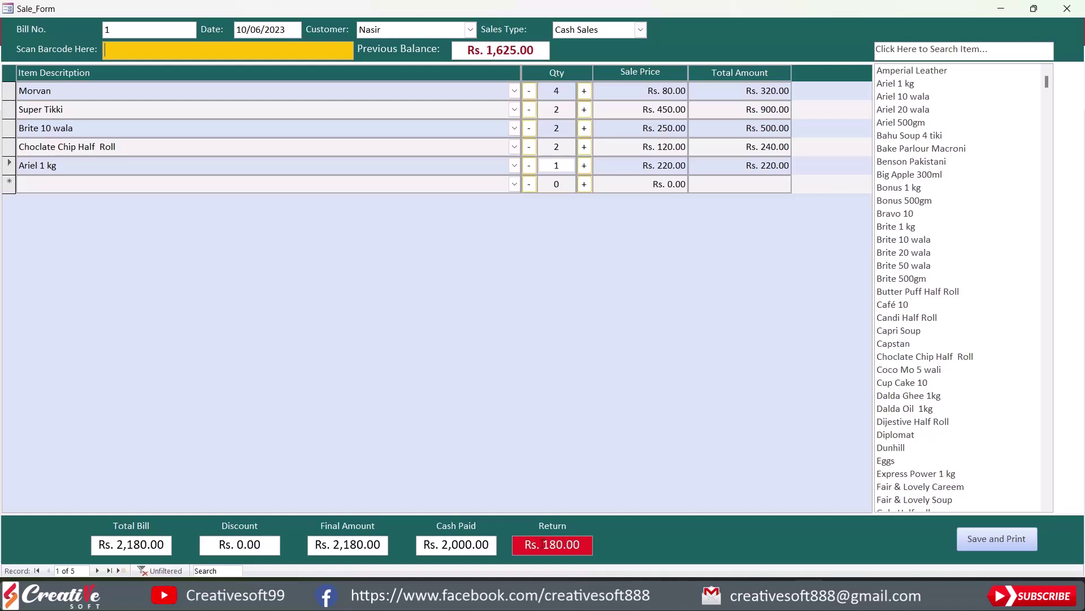
pyautogui.click(423, 545)
pyautogui.write('2200')
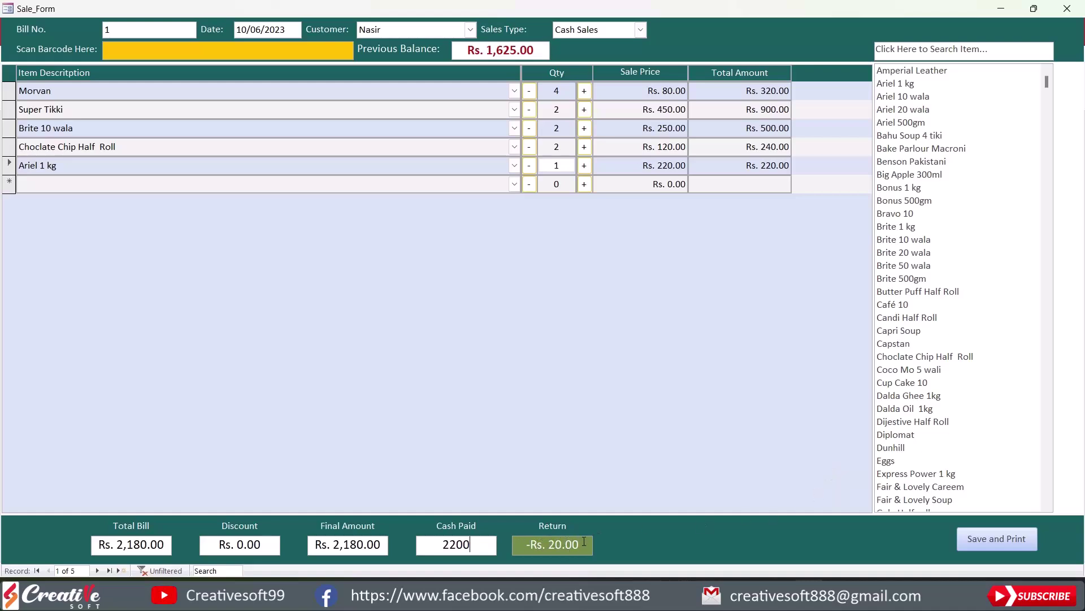
# Step: Replace bill 1's Cash Paid amount with 2000
pyautogui.press('BackSpace')
pyautogui.press('BackSpace')
pyautogui.press('BackSpace')
pyautogui.press('BackSpace')
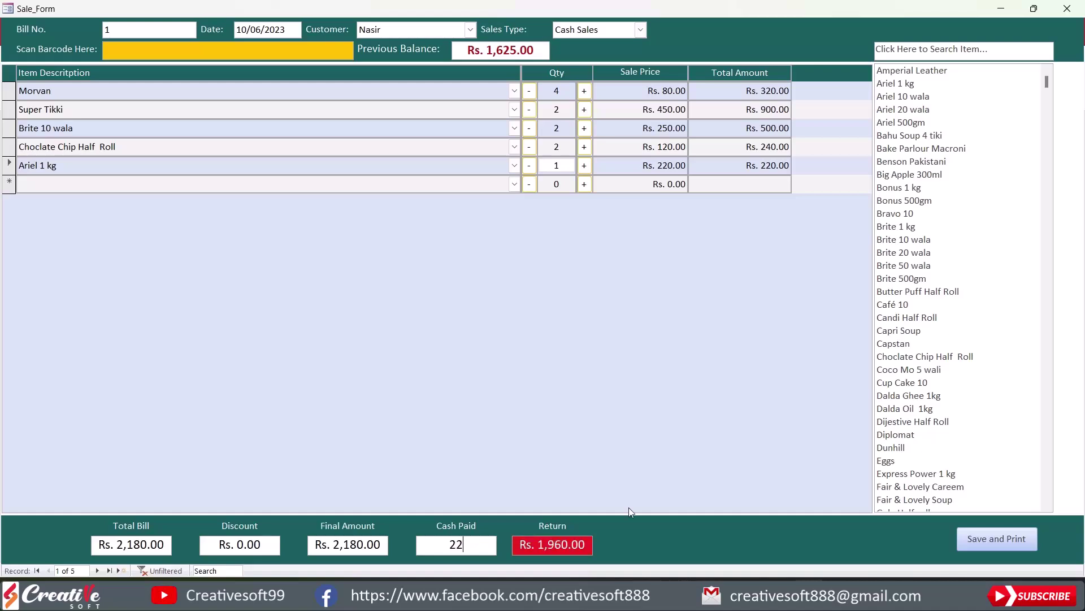
pyautogui.write('2000')
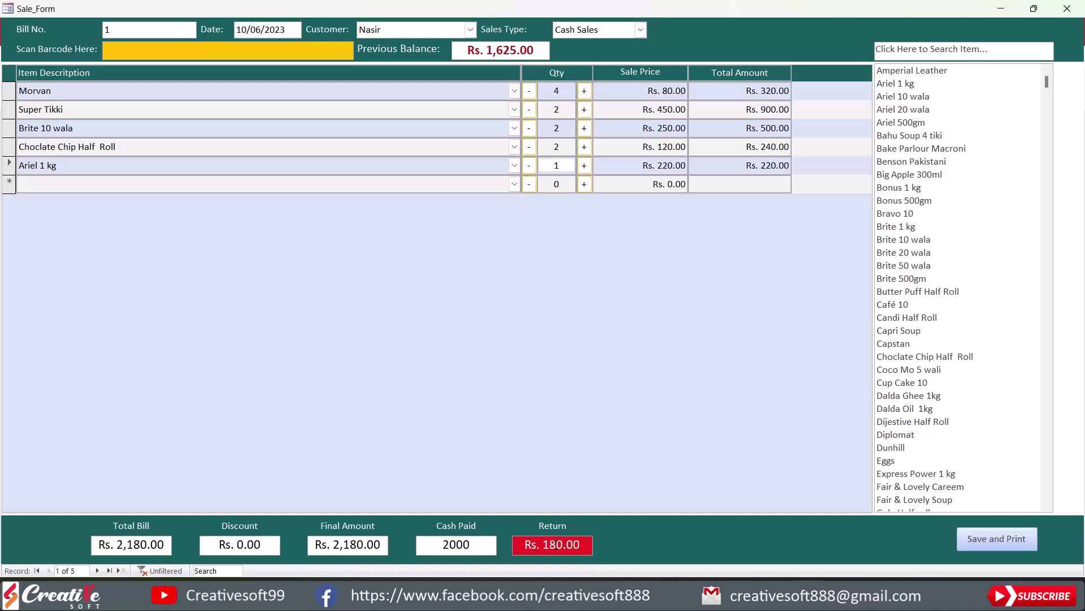
# Step: Delete the Ariel 1 kg row from bill 1 and re-enter 2000 as Cash Paid to recalculate the Return amount
pyautogui.click(8, 165)
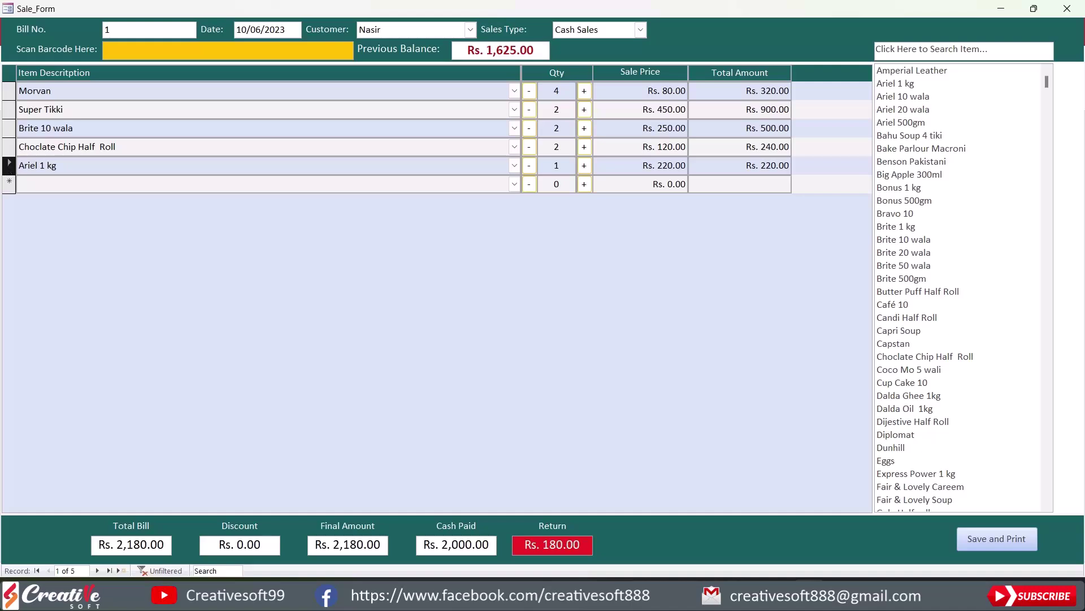
pyautogui.press('Delete')
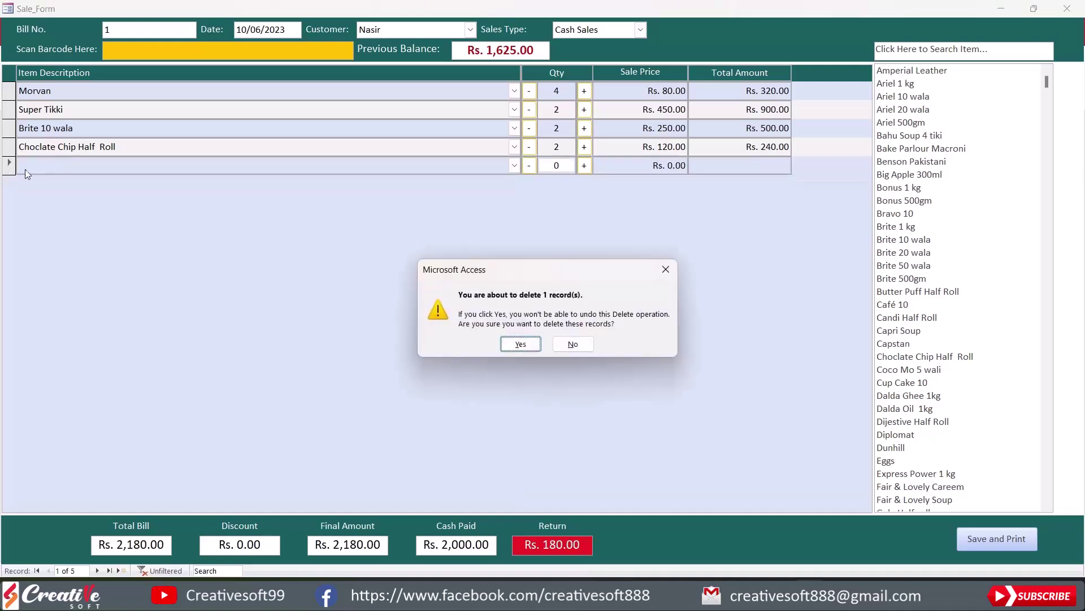
pyautogui.click(518, 344)
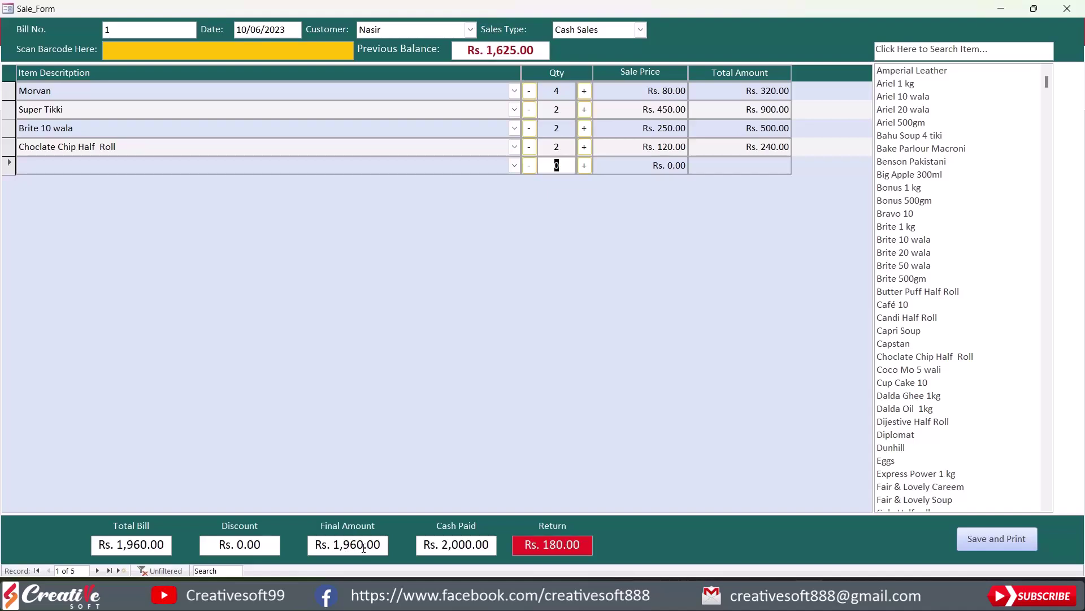
pyautogui.click(427, 544)
pyautogui.write('2000')
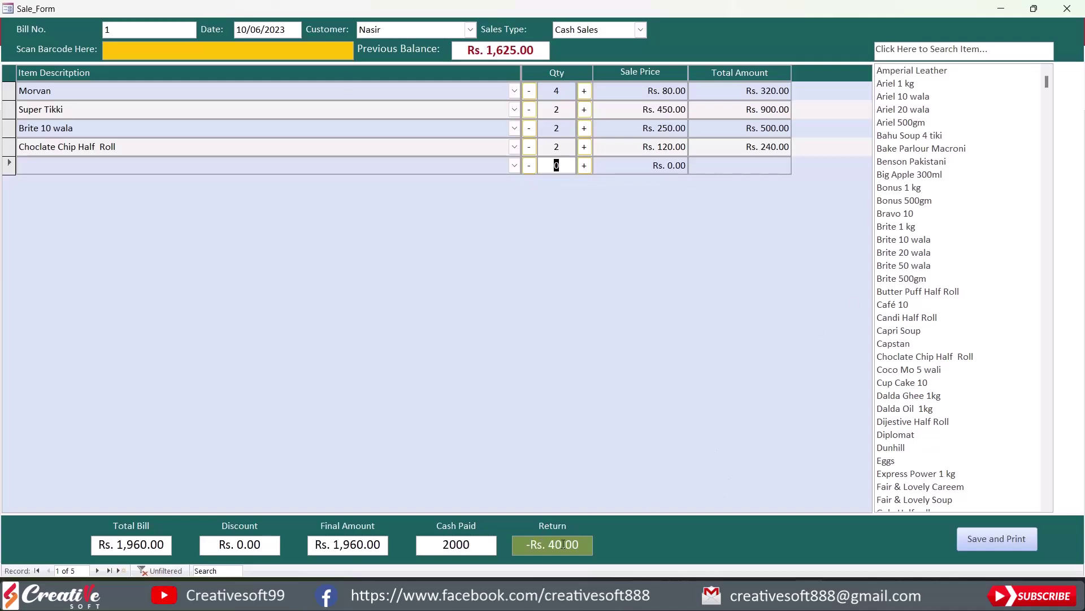
# Step: Review the sale detail subform's After Del Confirm event code in Design View and return the sale form to Form View
pyautogui.rightClick(721, 31)
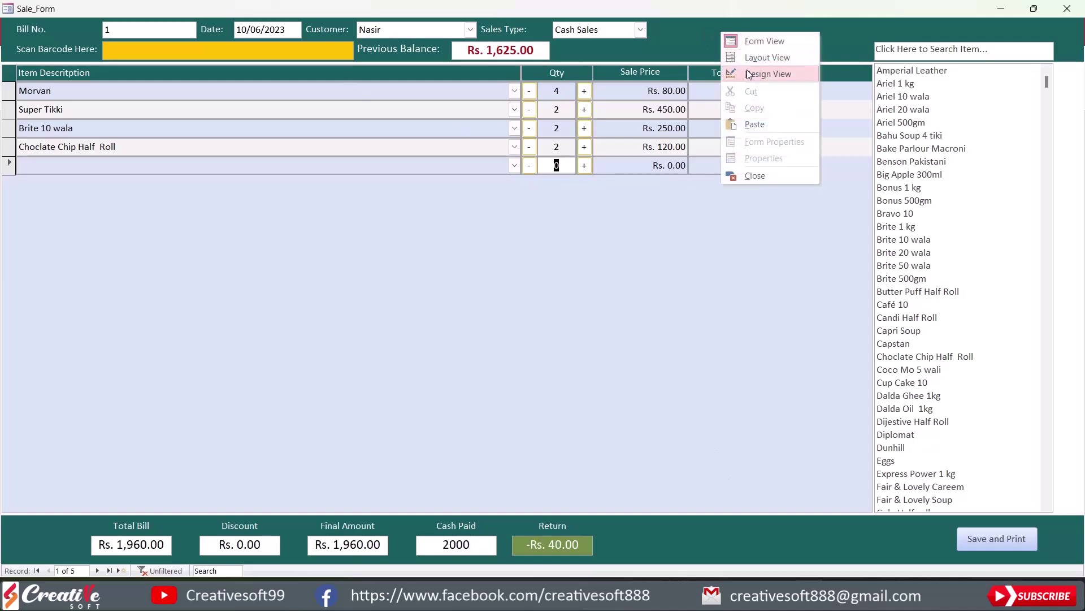
pyautogui.click(746, 73)
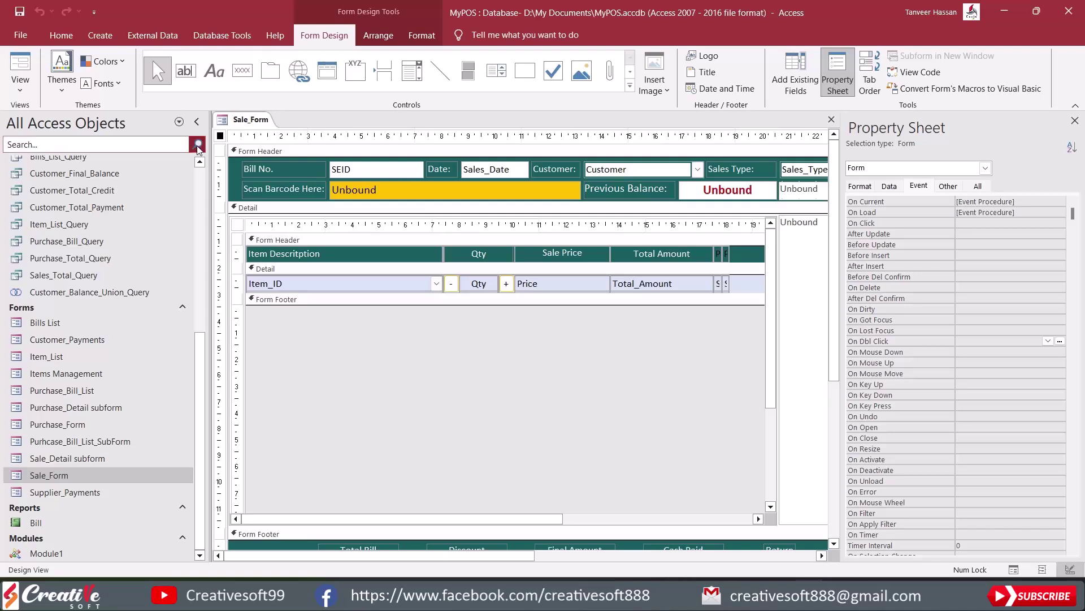
pyautogui.scroll(-3, 525, 447)
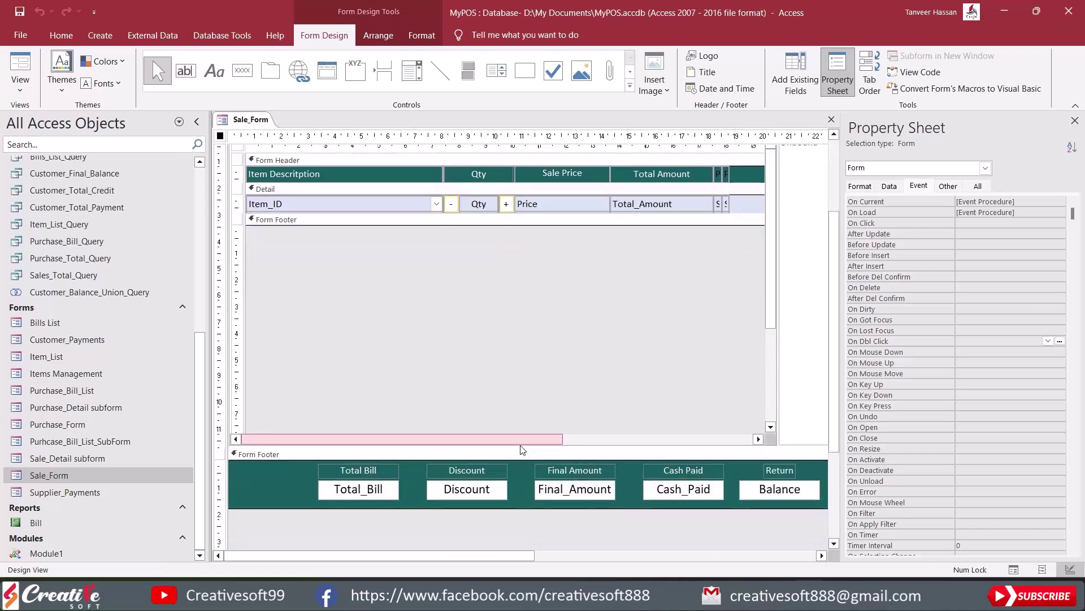
pyautogui.scroll(1, 530, 490)
pyautogui.scroll(1, 530, 490)
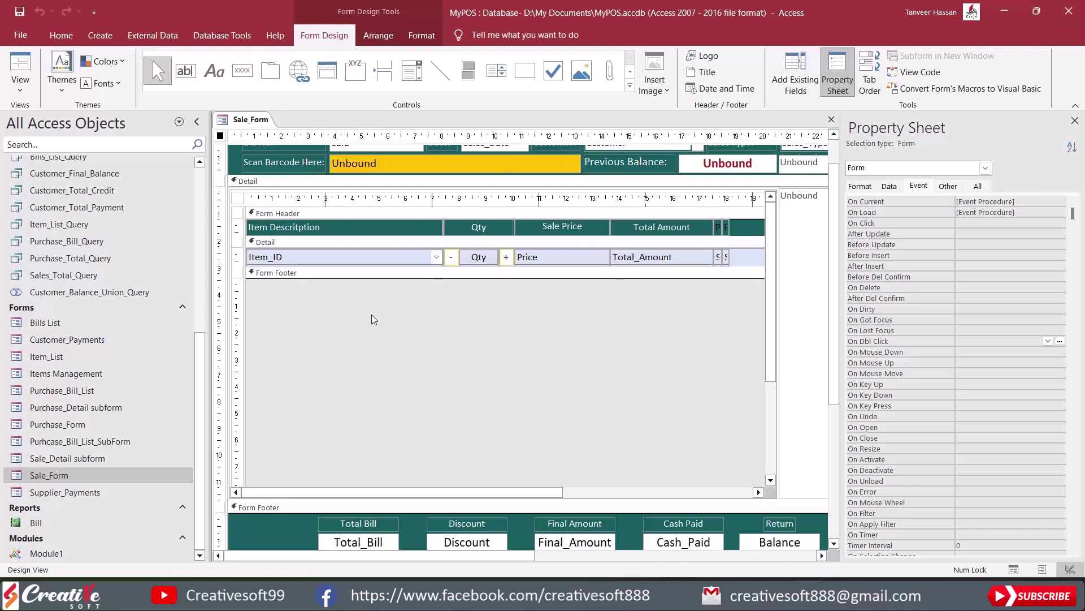
pyautogui.click(239, 199)
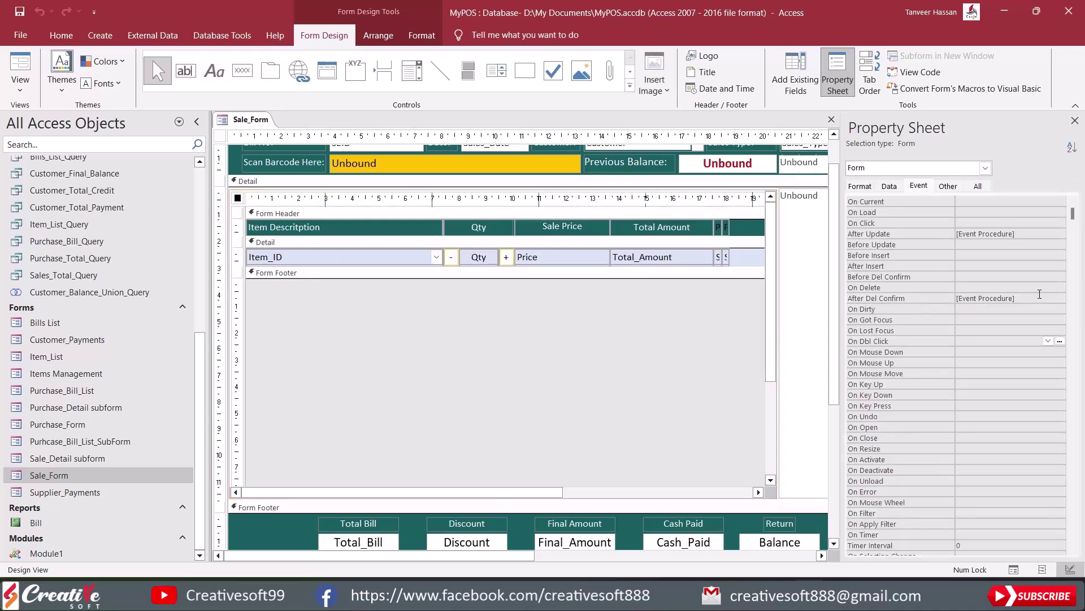
pyautogui.click(1032, 302)
pyautogui.click(1060, 298)
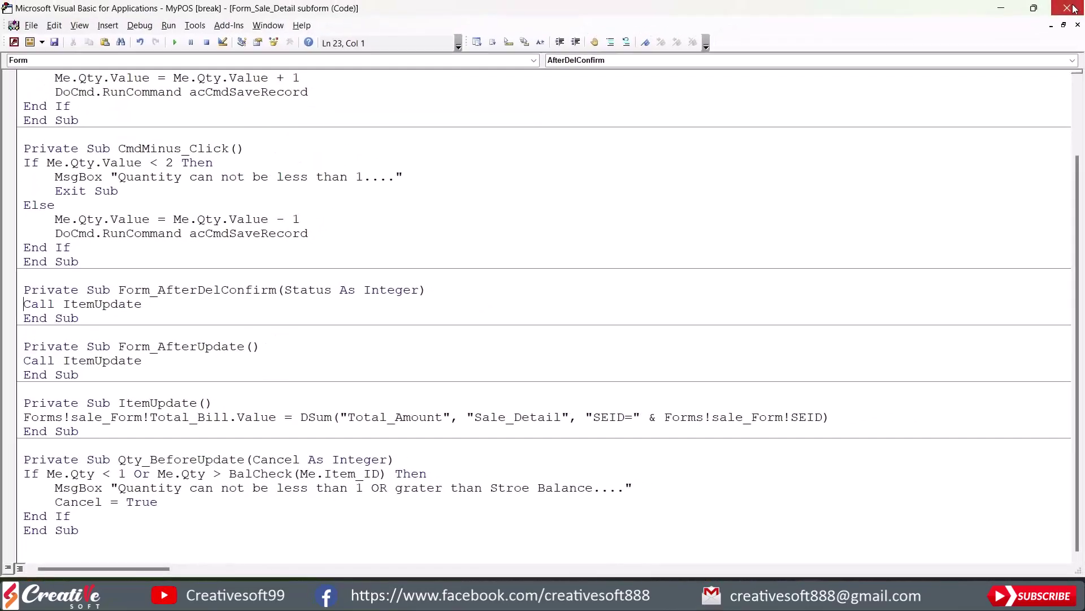
pyautogui.click(1072, 6)
pyautogui.click(29, 66)
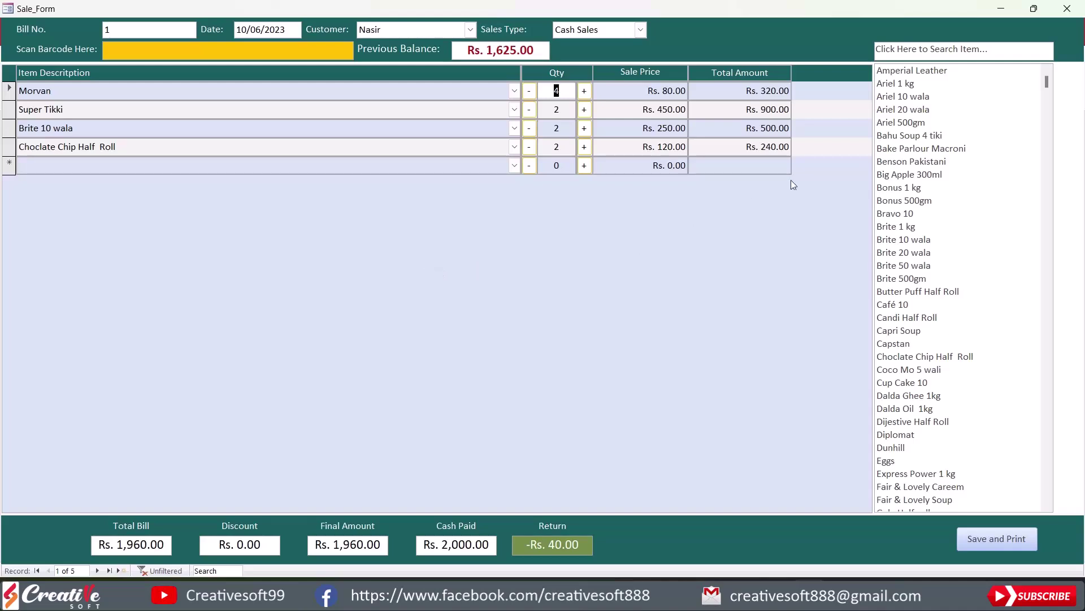
# Step: Add Ariel 1 kg to bill 1 and delete it again to test whether the Return amount updates
pyautogui.doubleClick(902, 83)
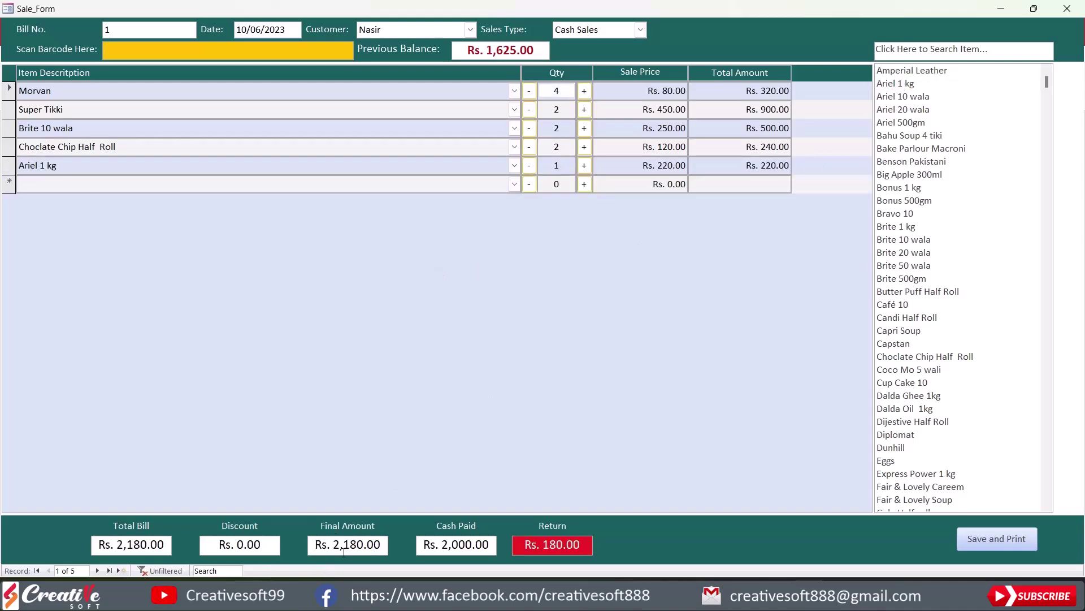
pyautogui.click(9, 165)
pyautogui.press('Delete')
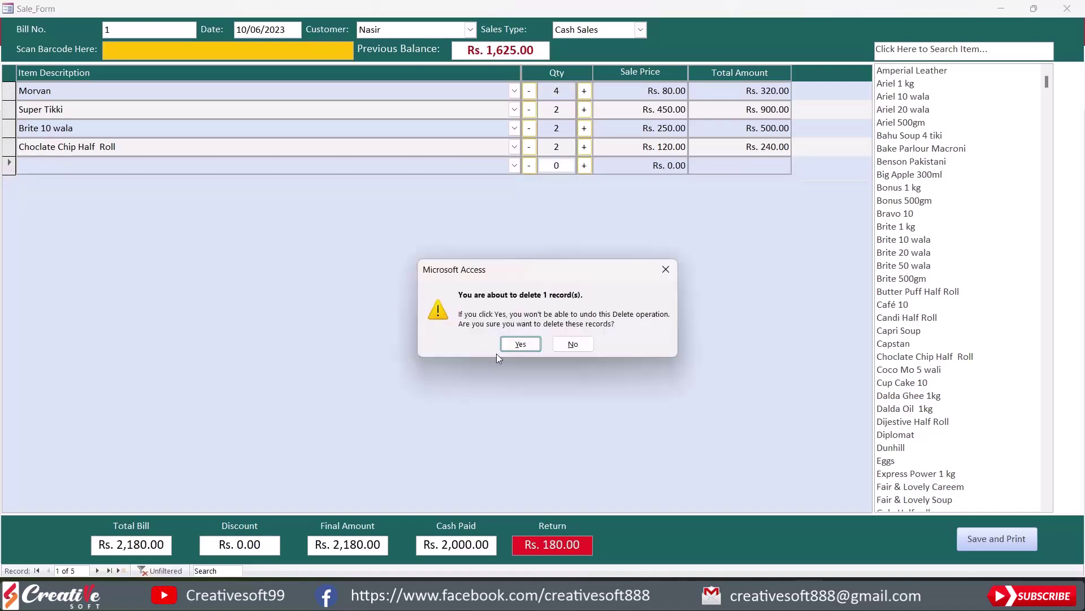
pyautogui.click(517, 342)
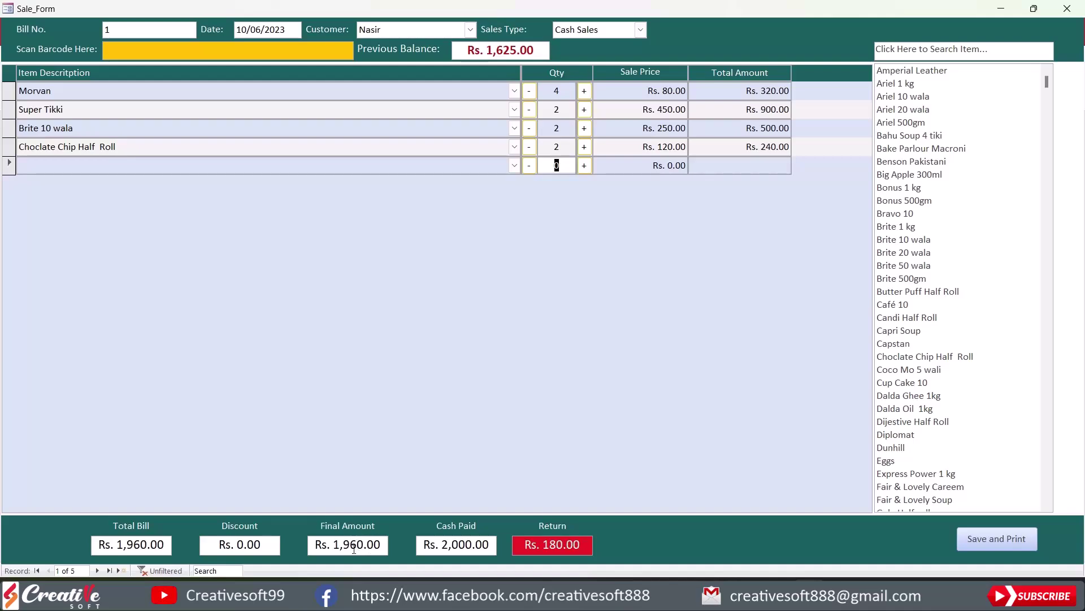
# Step: Append the Return calculation to the sale detail subform's ItemUpdate procedure, with Final, Cash and Result as Double, Result = Final - Cash and Me.txtReturn = Result
pyautogui.rightClick(829, 14)
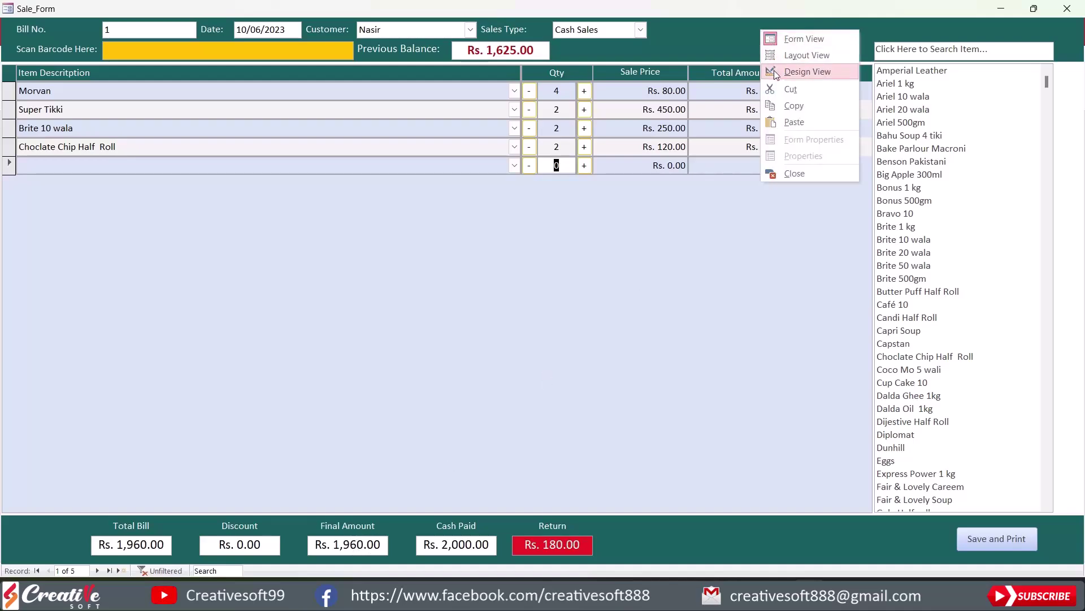
pyautogui.click(791, 70)
pyautogui.click(238, 225)
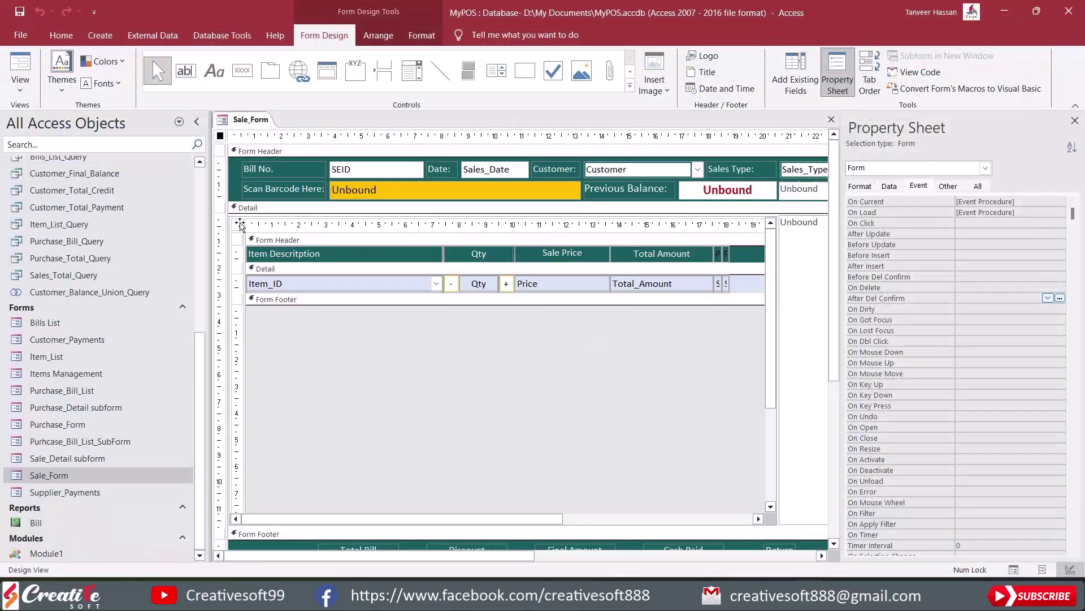
pyautogui.click(1060, 298)
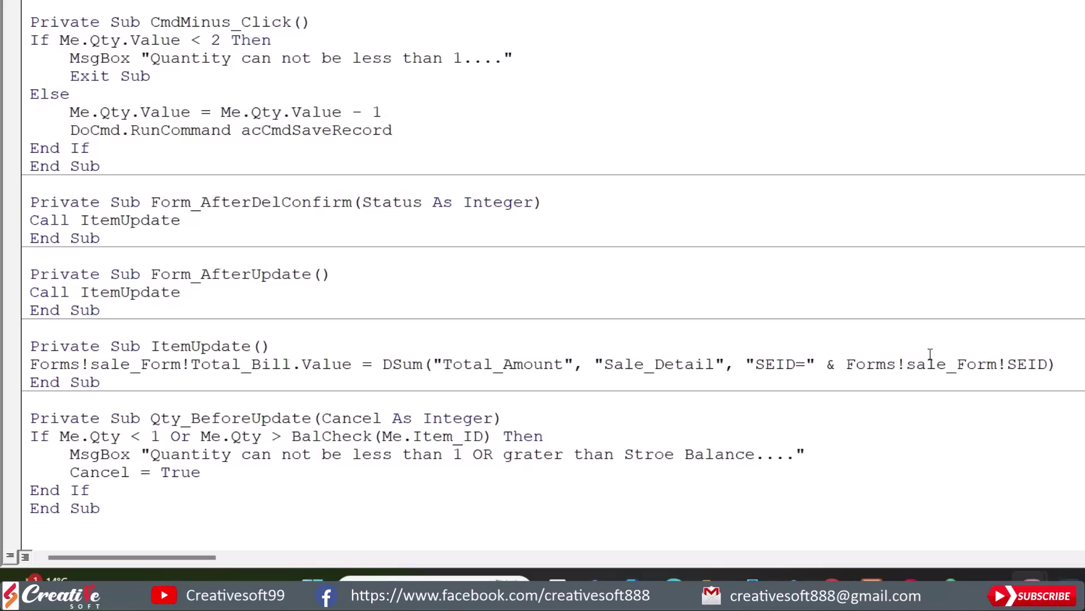
pyautogui.click(1055, 362)
pyautogui.press('Return')
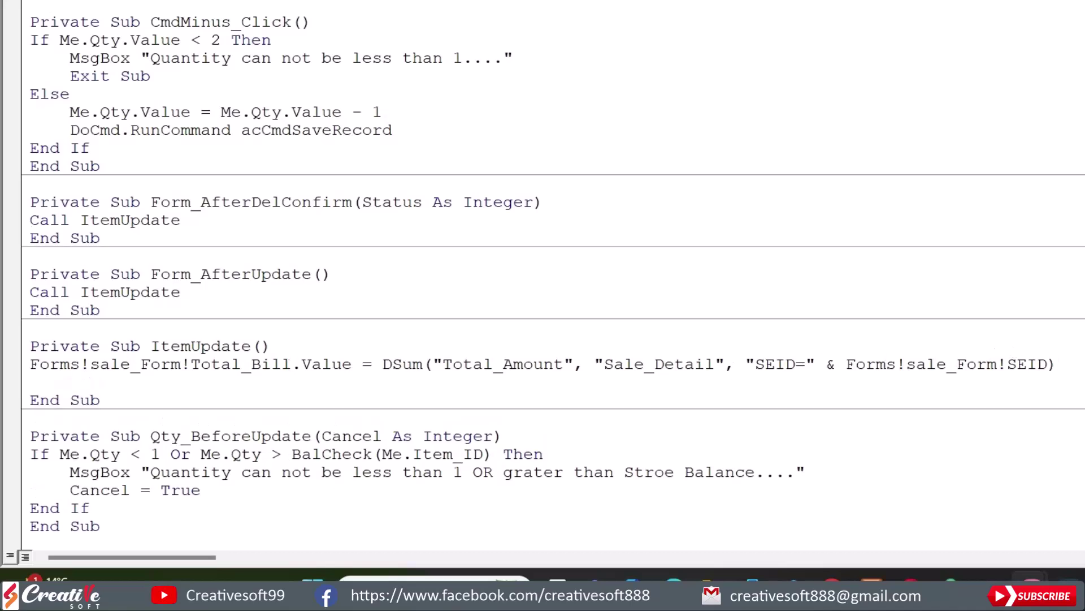
pyautogui.write('Dim Final As Double Dim Cash As Double Dim Result As Double Final = Nz(Me.Final_Amount, 0) Cash = Nz(Val(Me.Cash_Paid.Text), 0) Result = Final - Cash Me.txtReturn = Result')
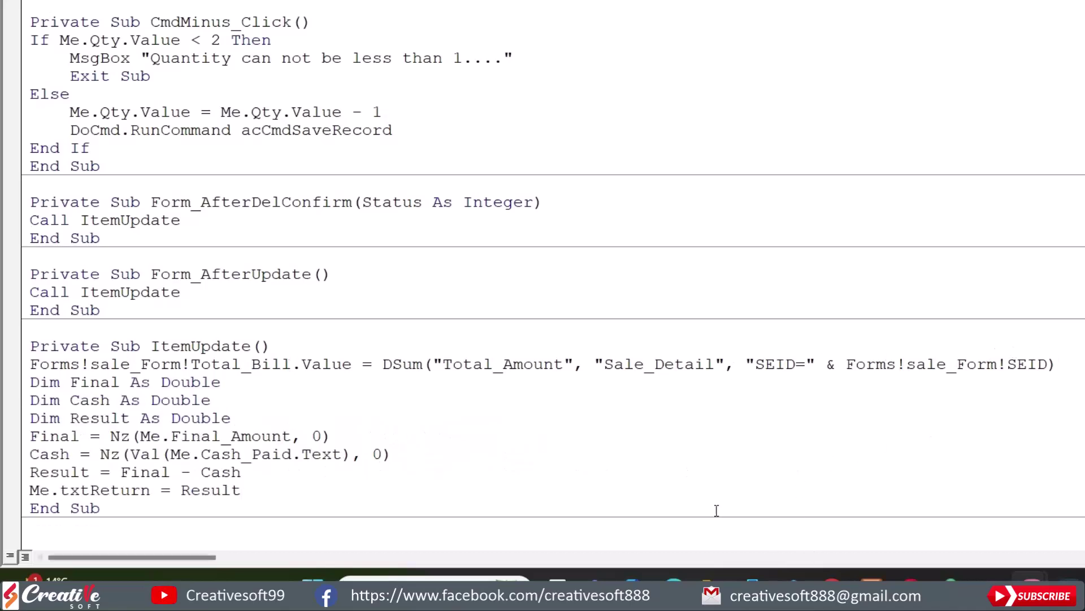
pyautogui.scroll(-2, 410, 258)
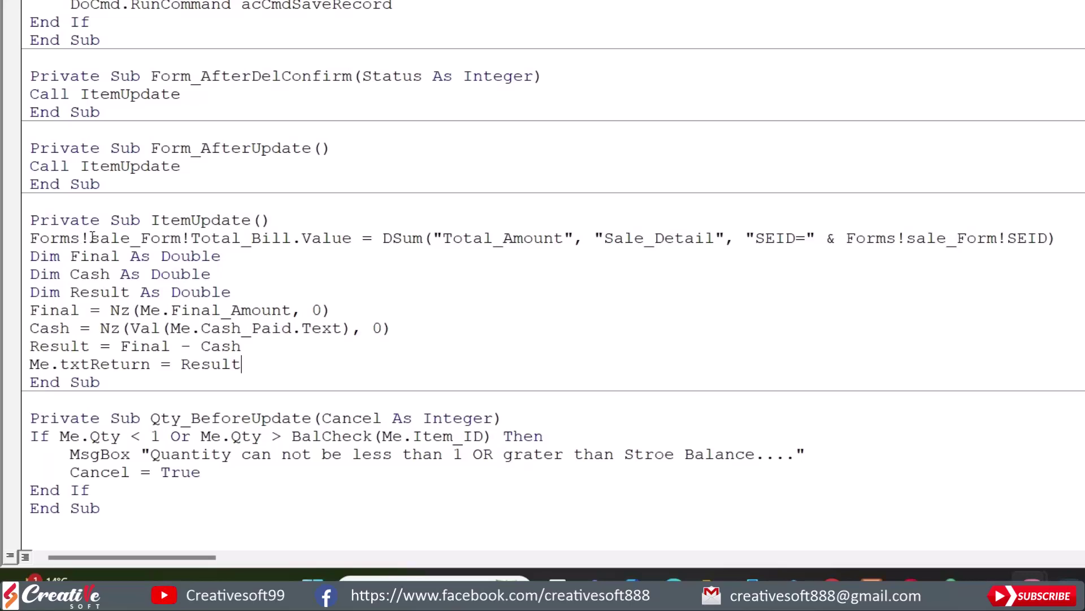
# Step: Replace the Me. prefix with Forms!sale_Form! before Final_Amount, Cash_Paid and txtReturn in the ItemUpdate procedure
pyautogui.moveTo(30, 238); pyautogui.dragTo(192, 238)
pyautogui.hotkey('ctrl', 'c')
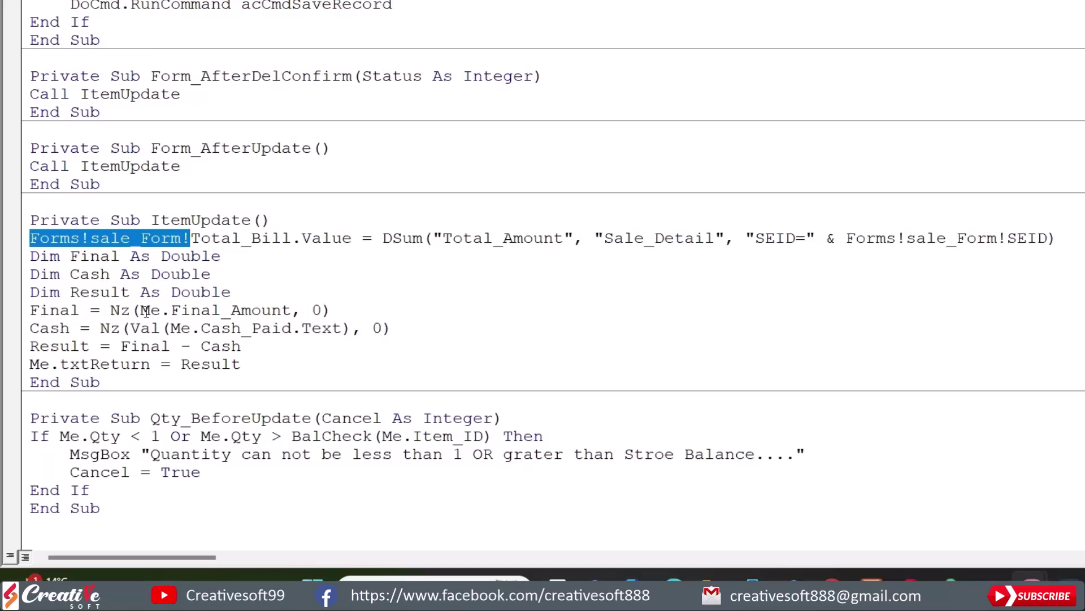
pyautogui.moveTo(139, 310); pyautogui.dragTo(170, 310)
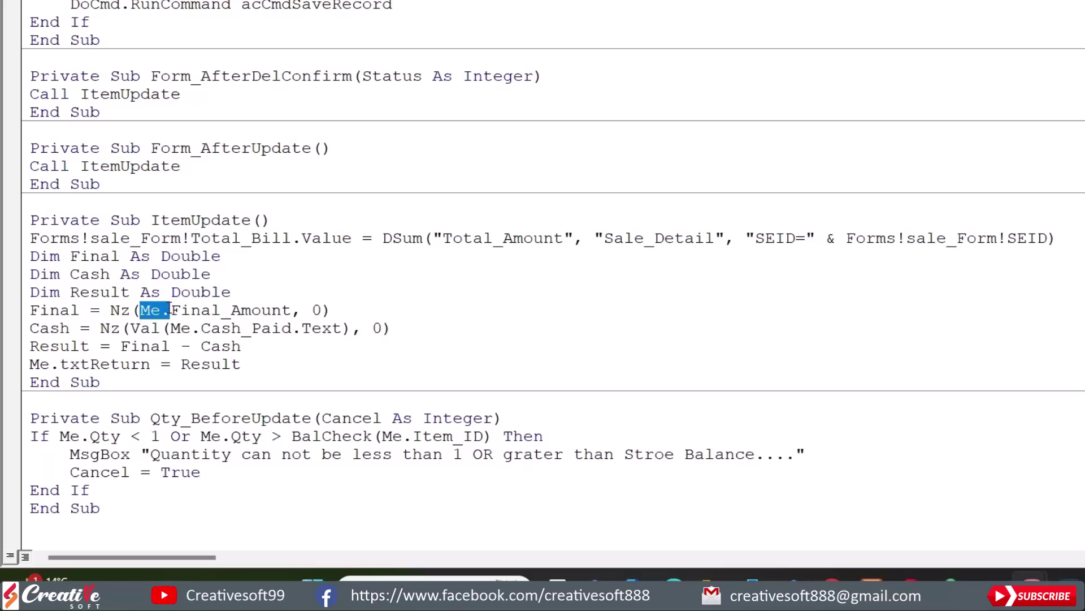
pyautogui.hotkey('ctrl', 'v')
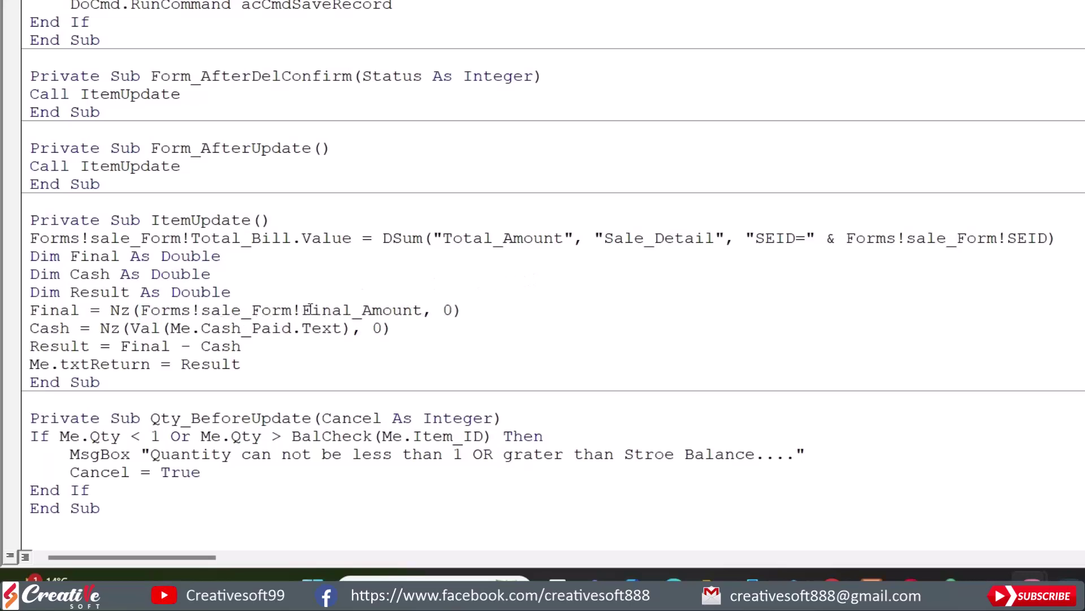
pyautogui.moveTo(170, 328); pyautogui.dragTo(200, 328)
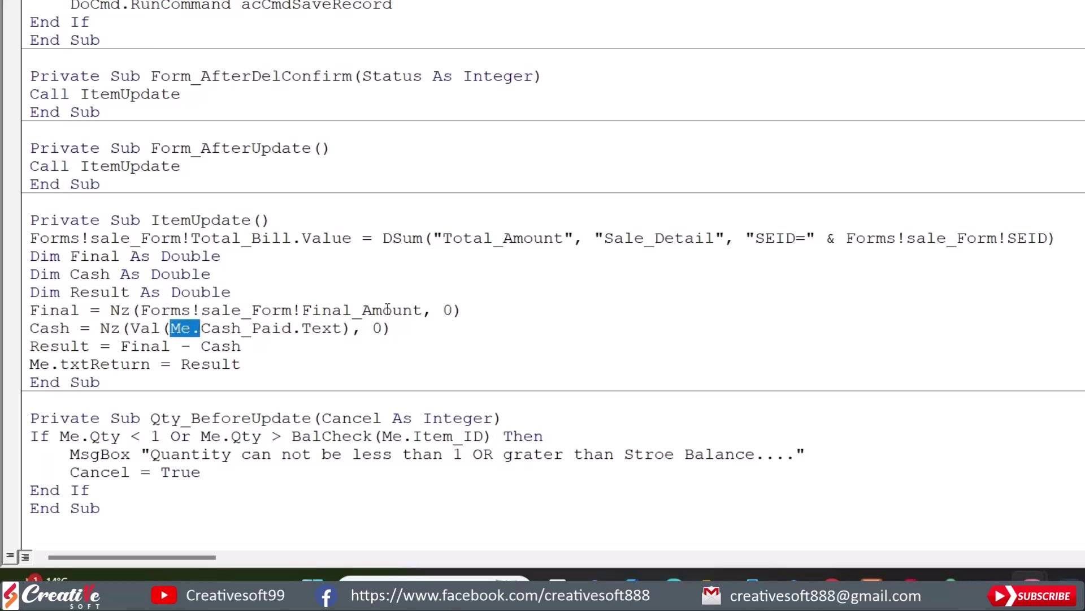
pyautogui.hotkey('ctrl', 'v')
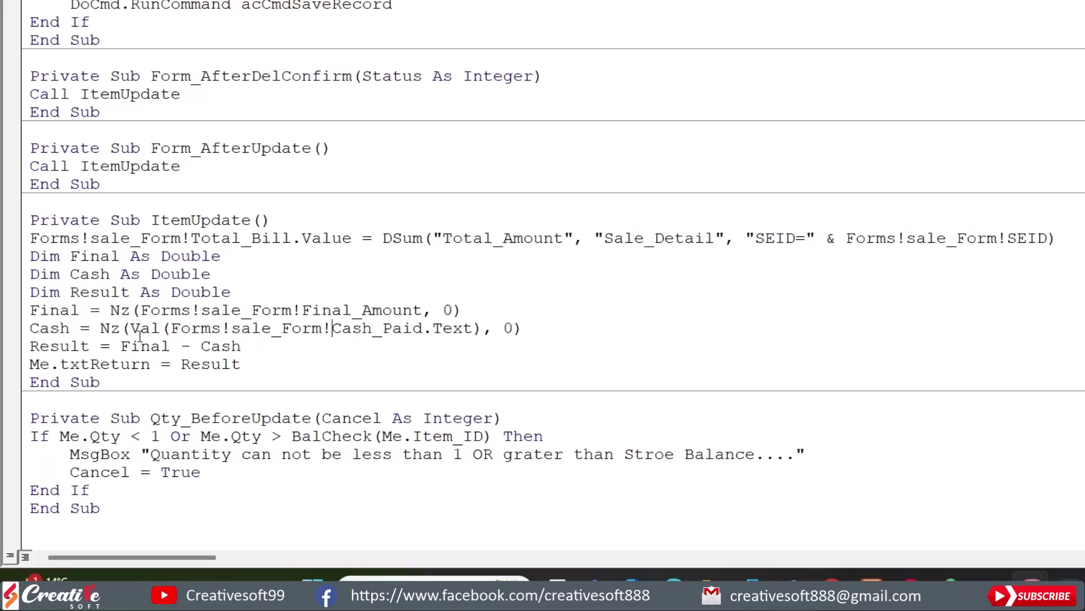
pyautogui.moveTo(29, 365); pyautogui.dragTo(60, 365)
pyautogui.hotkey('ctrl', 'v')
pyautogui.click(415, 357)
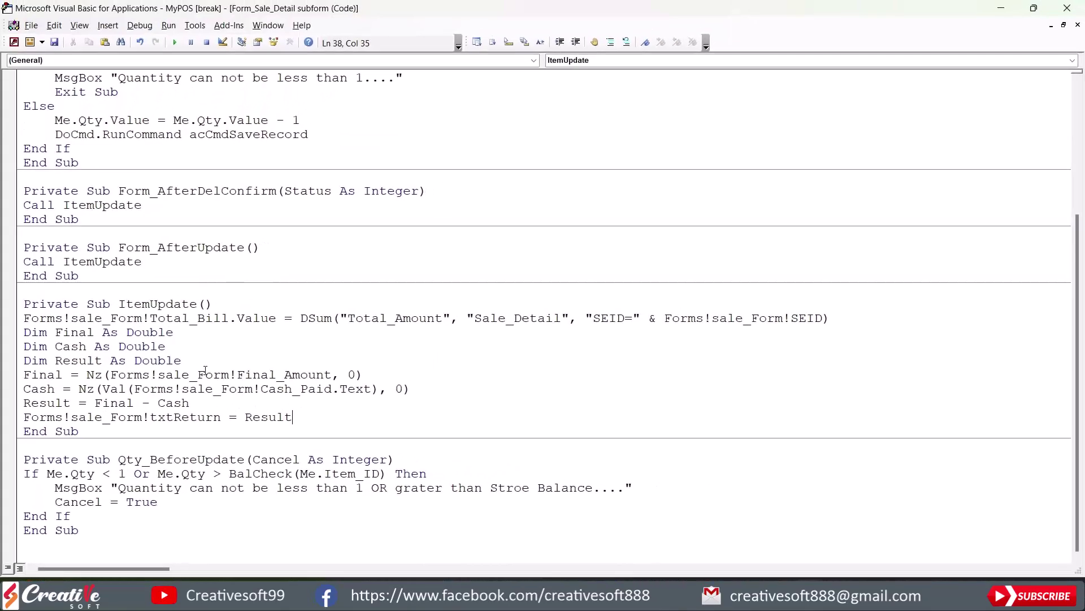
# Step: Compile the VBA project, close the code editor and return the sale form to Form View
pyautogui.click(140, 26)
pyautogui.click(154, 43)
pyautogui.click(1068, 8)
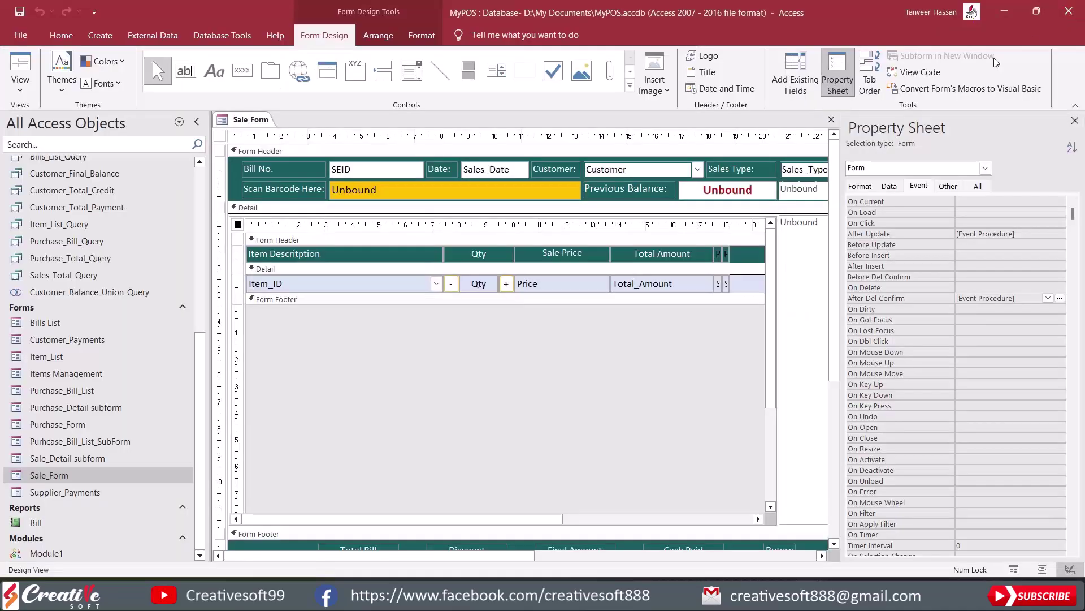
pyautogui.click(18, 66)
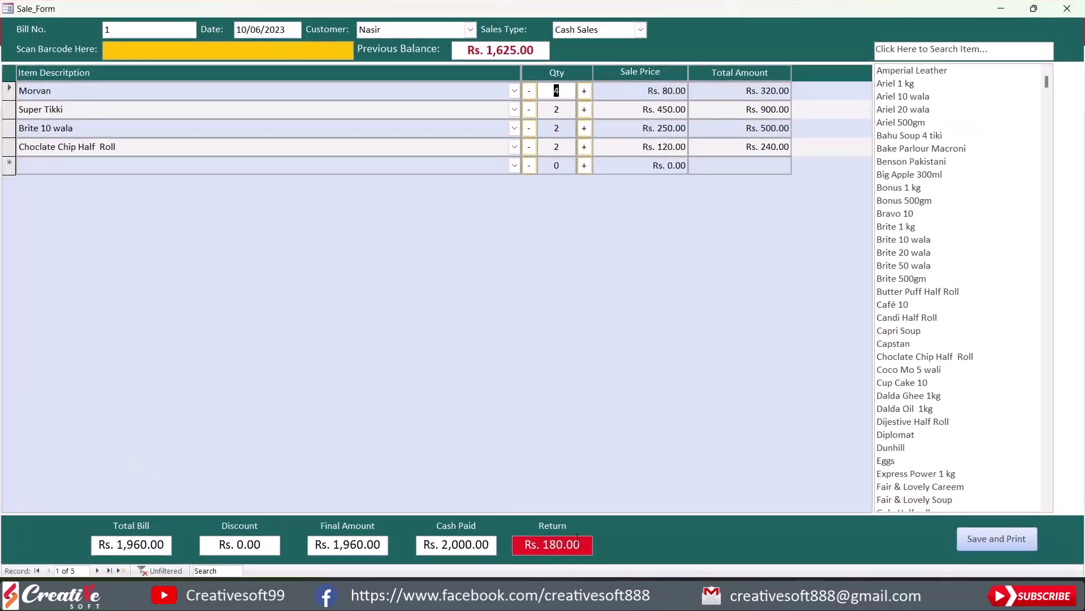
# Step: Re-enter 2000 as bill 1's Cash Paid to refresh the Return amount
pyautogui.click(436, 544)
pyautogui.write('2000')
pyautogui.press('Tab')
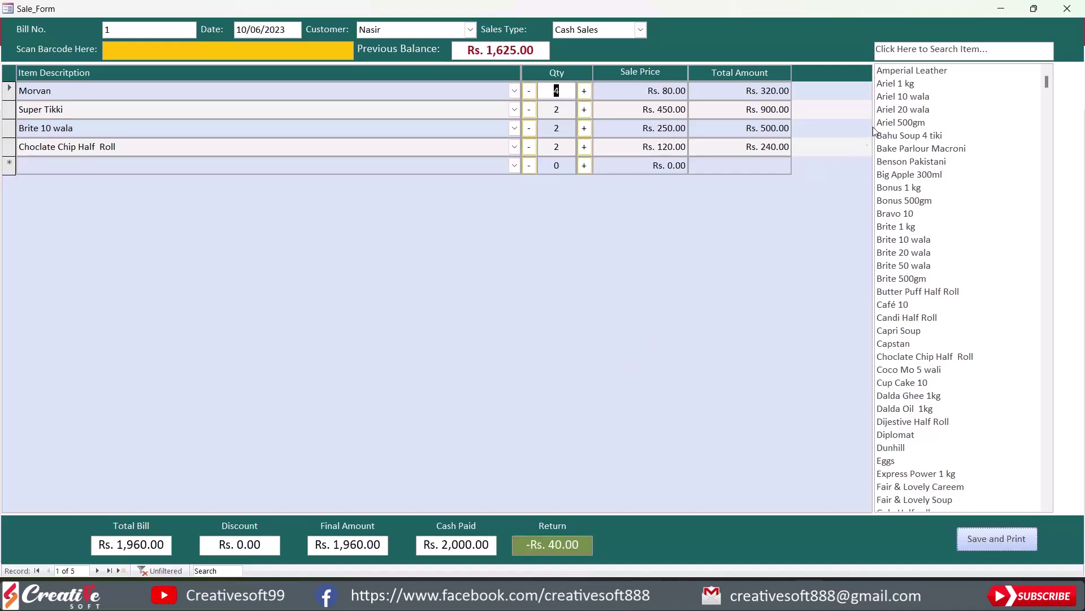
# Step: Add Ariel 1 kg to bill 1 and delete that item row to test the Return amount update
pyautogui.doubleClick(889, 84)
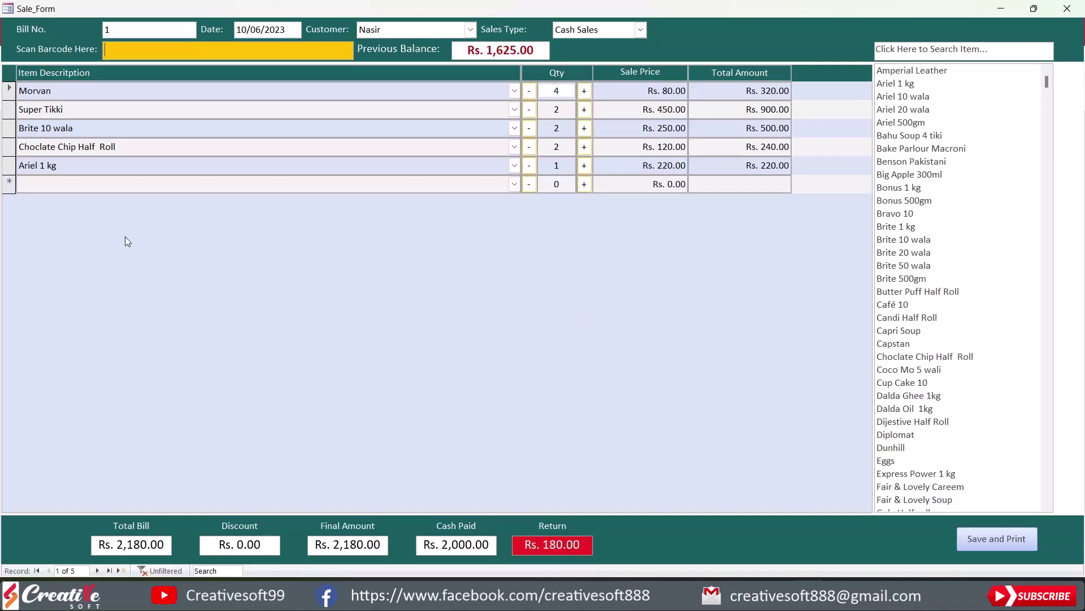
pyautogui.click(9, 165)
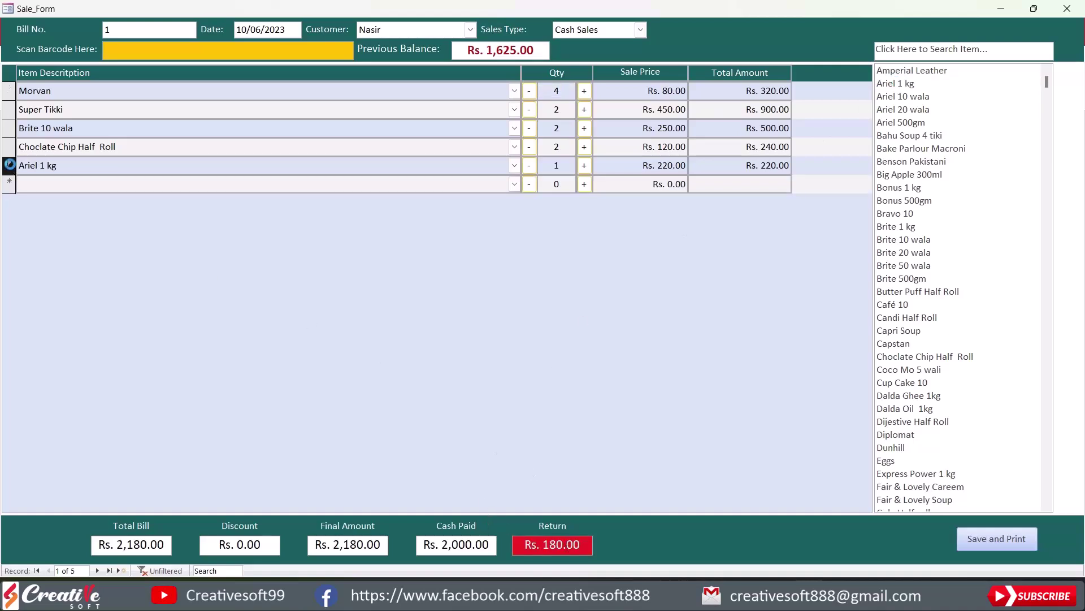
pyautogui.press('Delete')
pyautogui.click(524, 343)
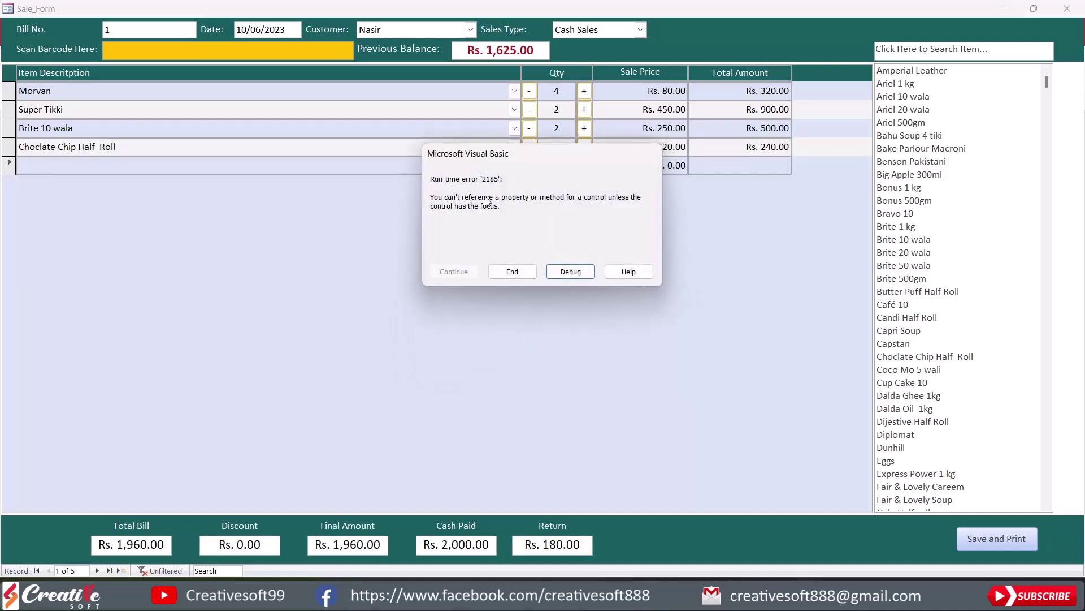
# Step: Debug the run-time error by replacing Cash_Paid.Text with Cash_Paid.Value in the ItemUpdate procedure, save, and close the code editor, stopping the debugger
pyautogui.click(571, 271)
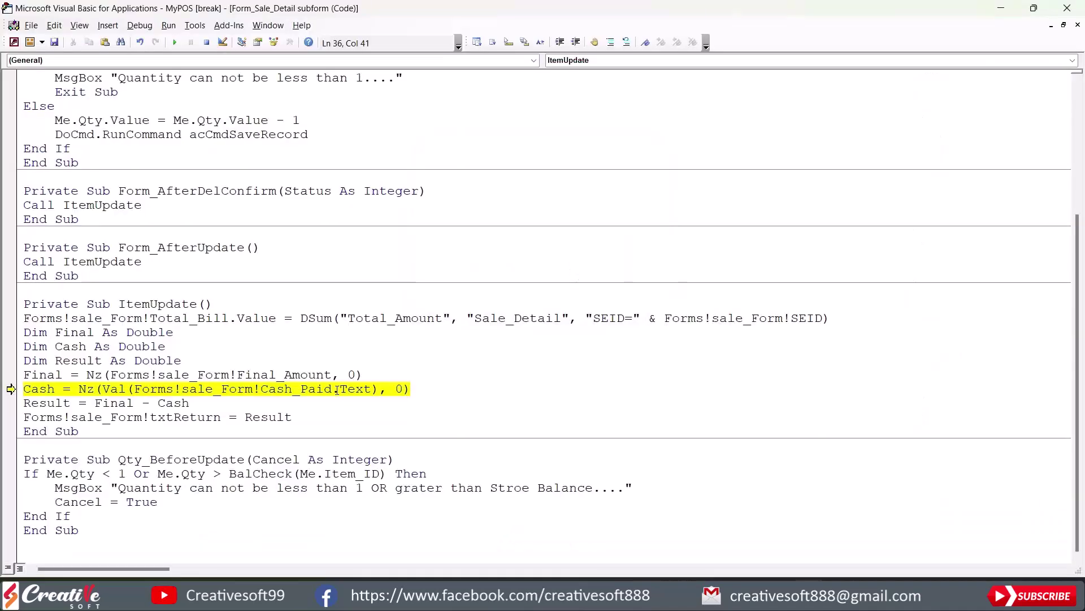
pyautogui.press('BackSpace')
pyautogui.press('BackSpace')
pyautogui.press('BackSpace')
pyautogui.press('BackSpace')
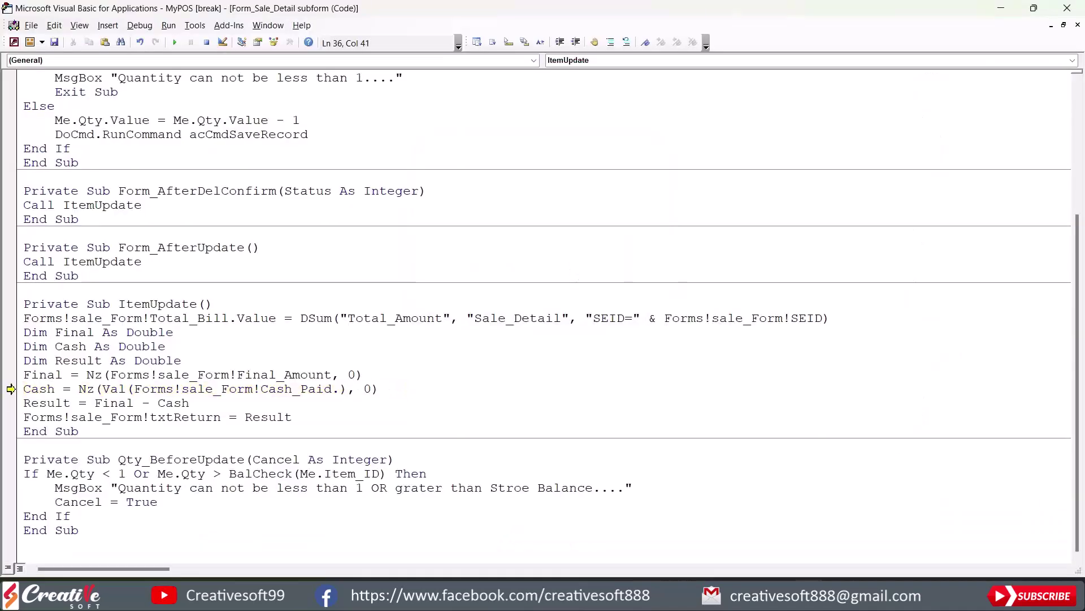
pyautogui.write('Value')
pyautogui.press('Down')
pyautogui.press('Down')
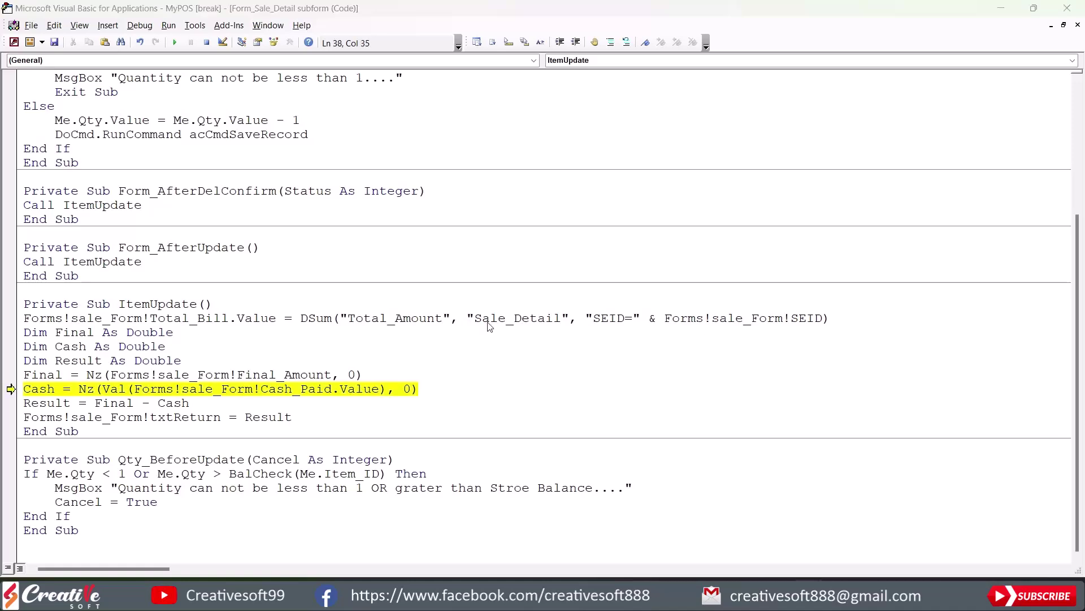
pyautogui.hotkey('ctrl', 's')
pyautogui.click(485, 297)
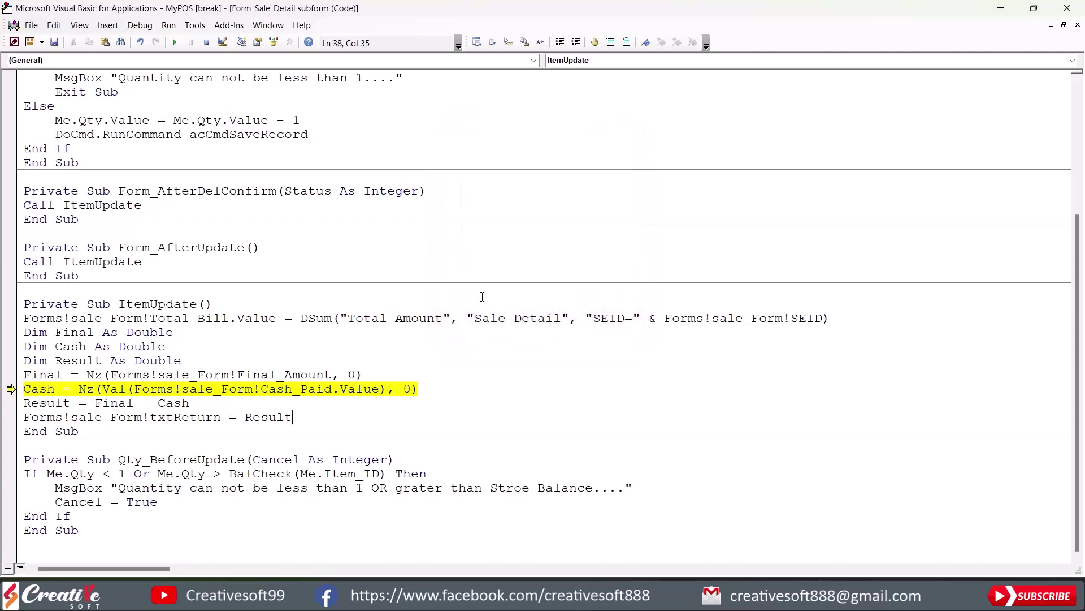
pyautogui.click(1067, 8)
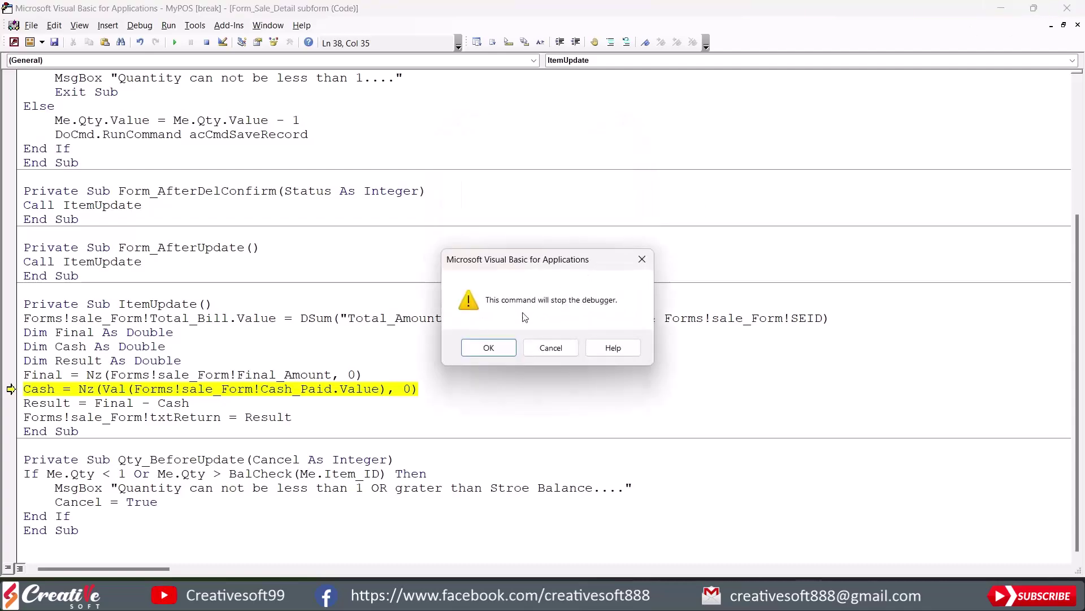
pyautogui.click(486, 346)
# Step: Enter 2,000 again as bill 1's Cash Paid to recalculate the Return amount
pyautogui.moveTo(427, 546); pyautogui.dragTo(490, 546)
pyautogui.write('2,000')
pyautogui.press('Tab')
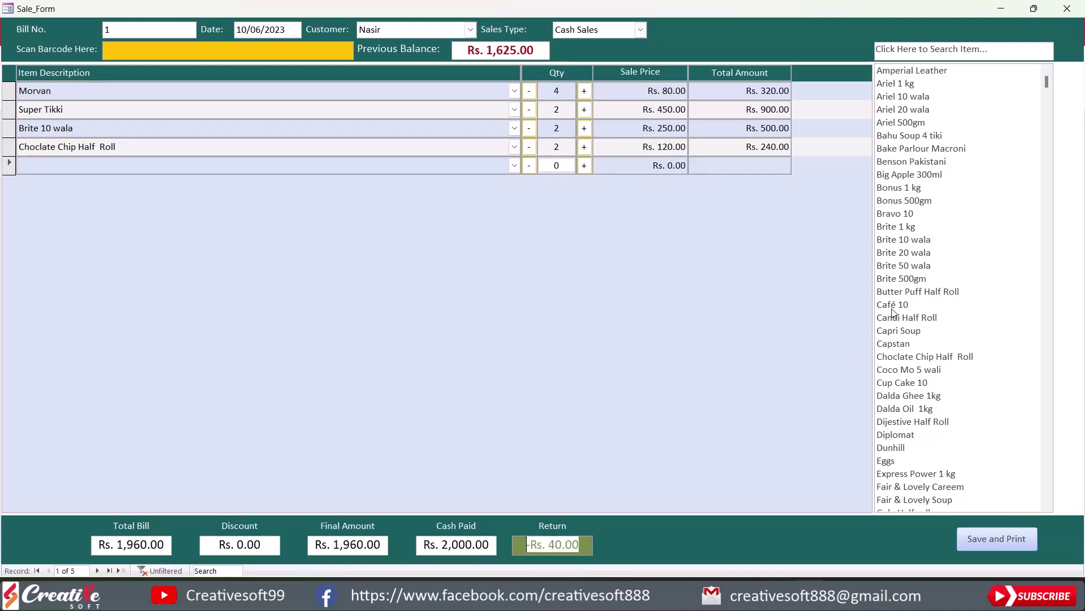
# Step: Retest the Return calculation by adding Ariel 1 kg to bill 1 and deleting its row, confirming the deletion
pyautogui.click(891, 85)
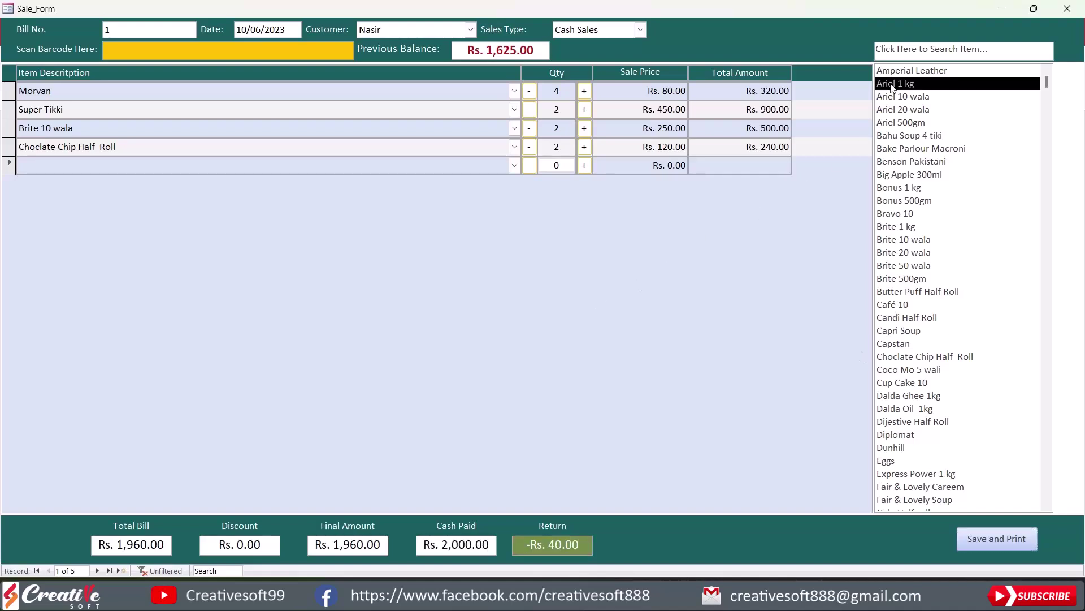
pyautogui.doubleClick(891, 85)
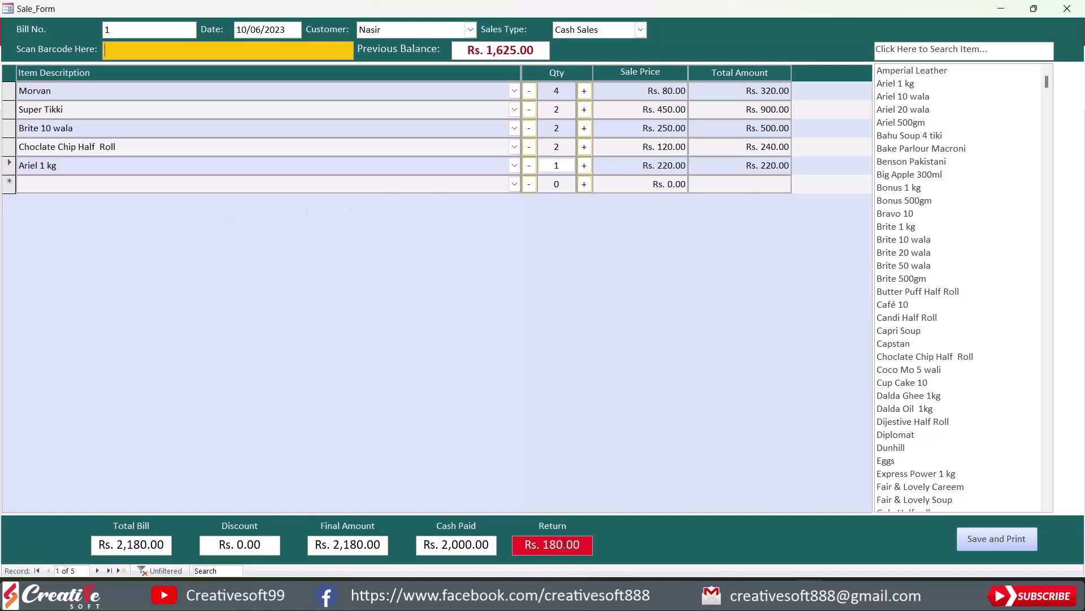
pyautogui.click(10, 168)
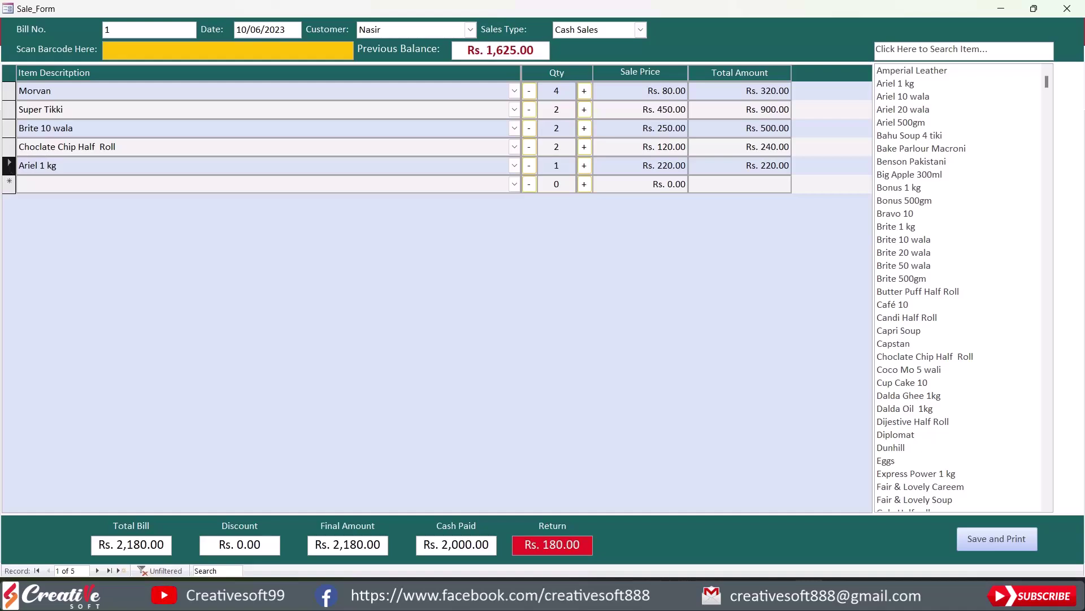
pyautogui.press('Delete')
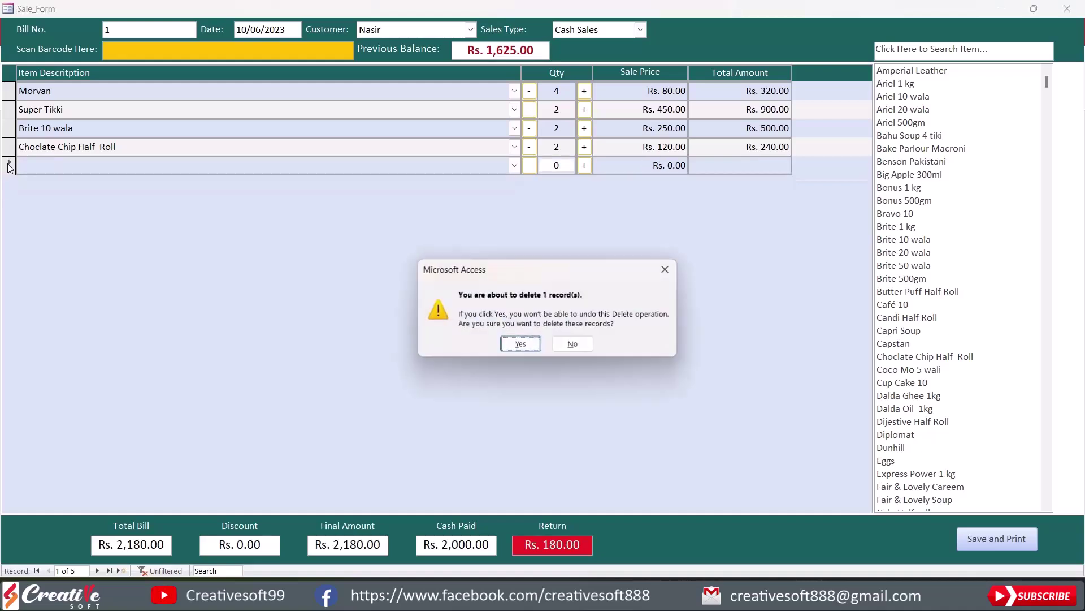
pyautogui.click(519, 343)
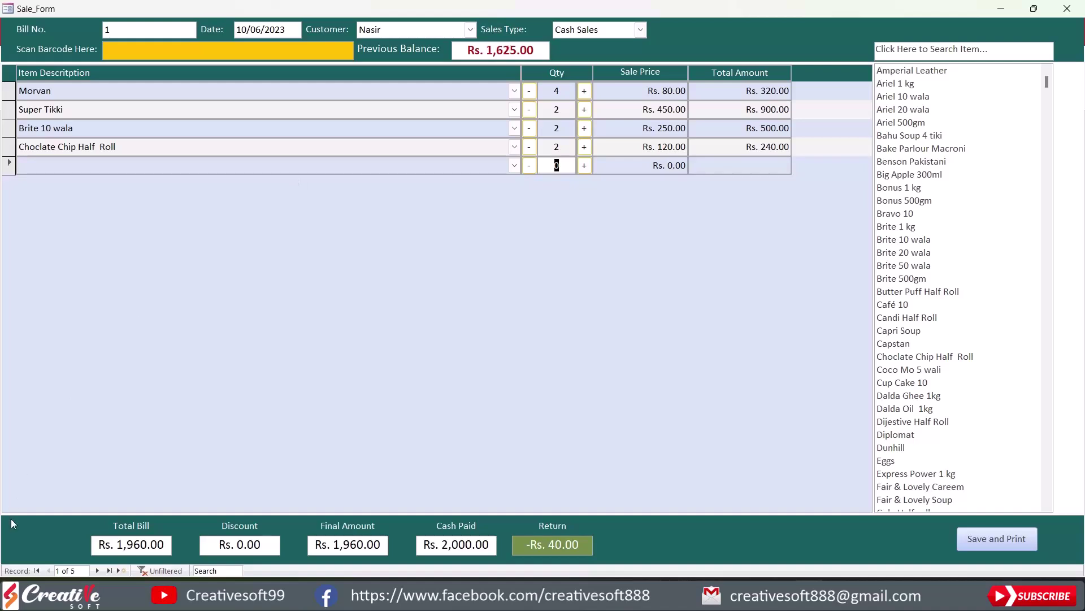
# Step: Go to bill 3 and examine its Save and Print bill report, closing the report after each viewing
pyautogui.click(98, 570)
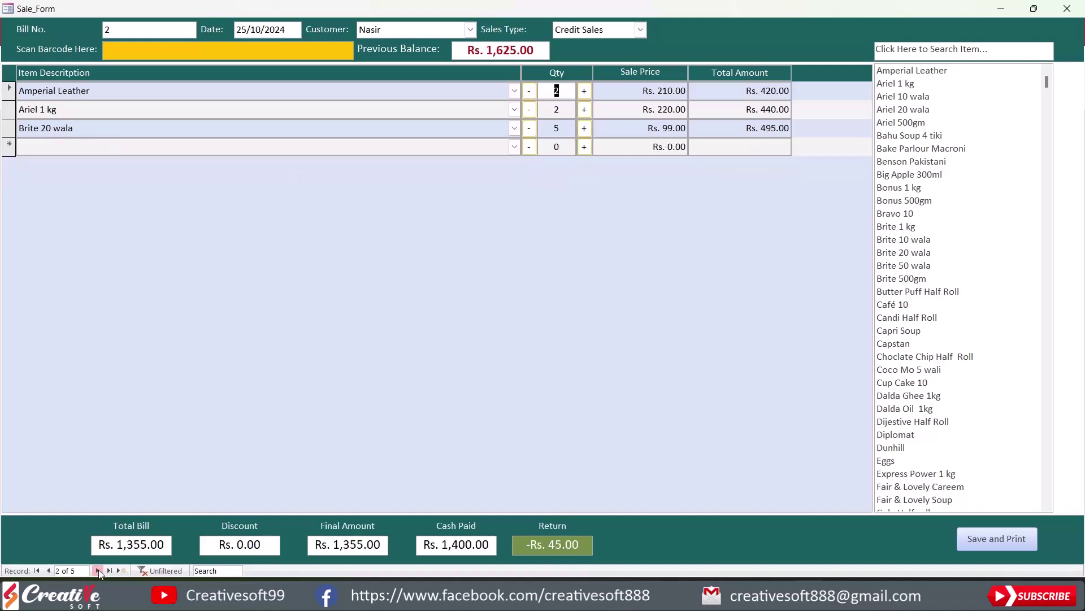
pyautogui.click(98, 570)
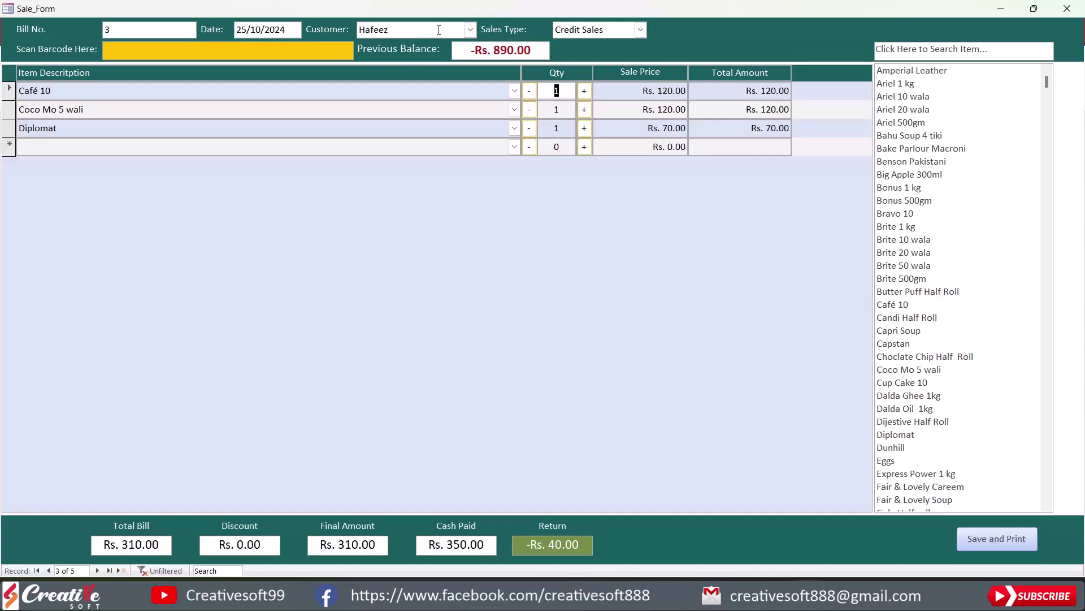
pyautogui.click(997, 538)
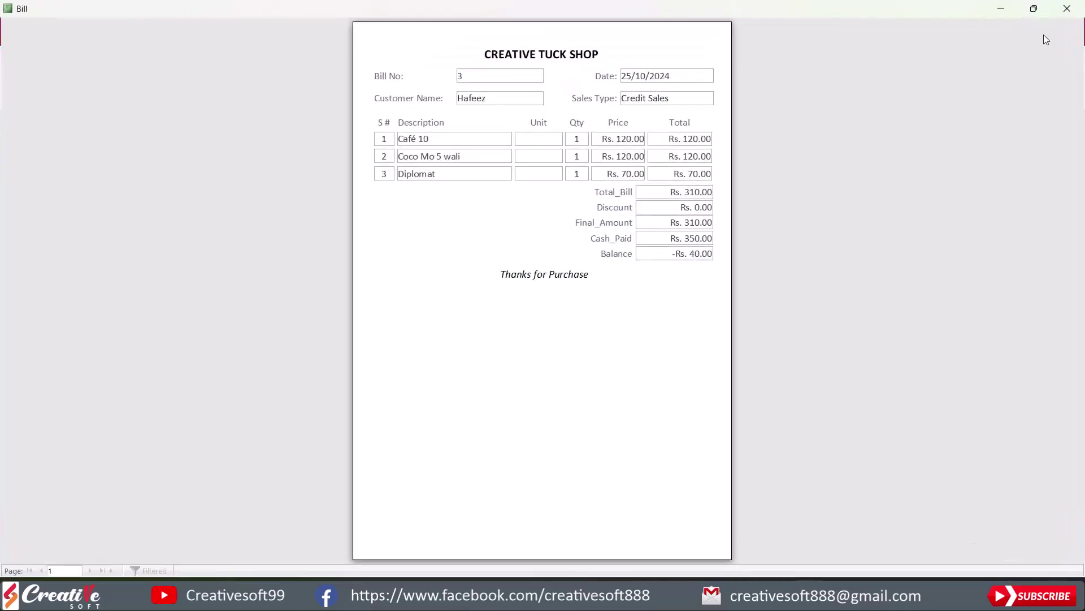
pyautogui.click(1067, 9)
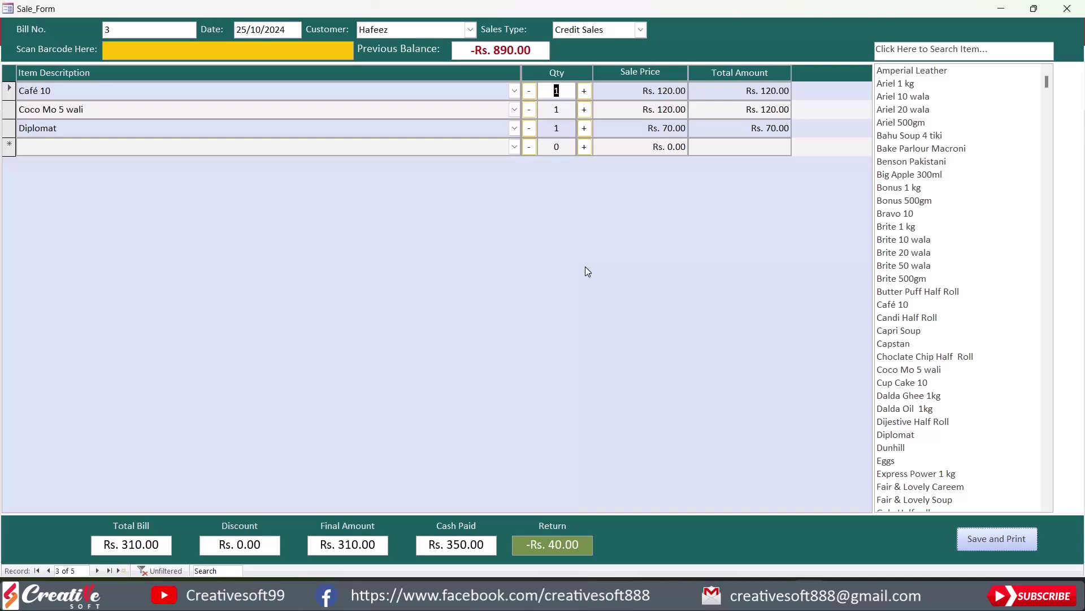
pyautogui.click(999, 534)
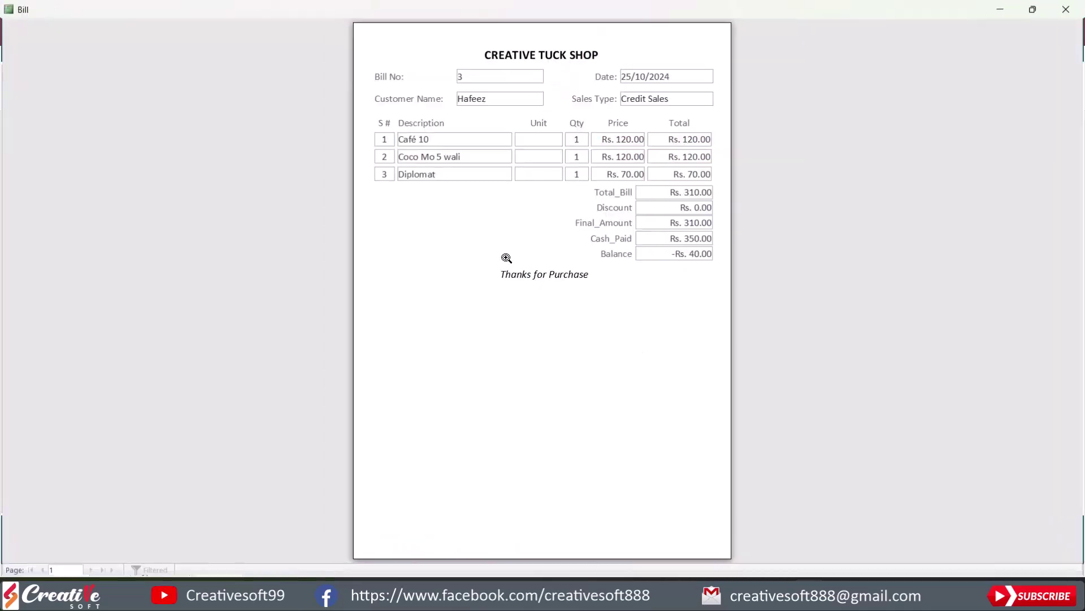
pyautogui.click(1071, 12)
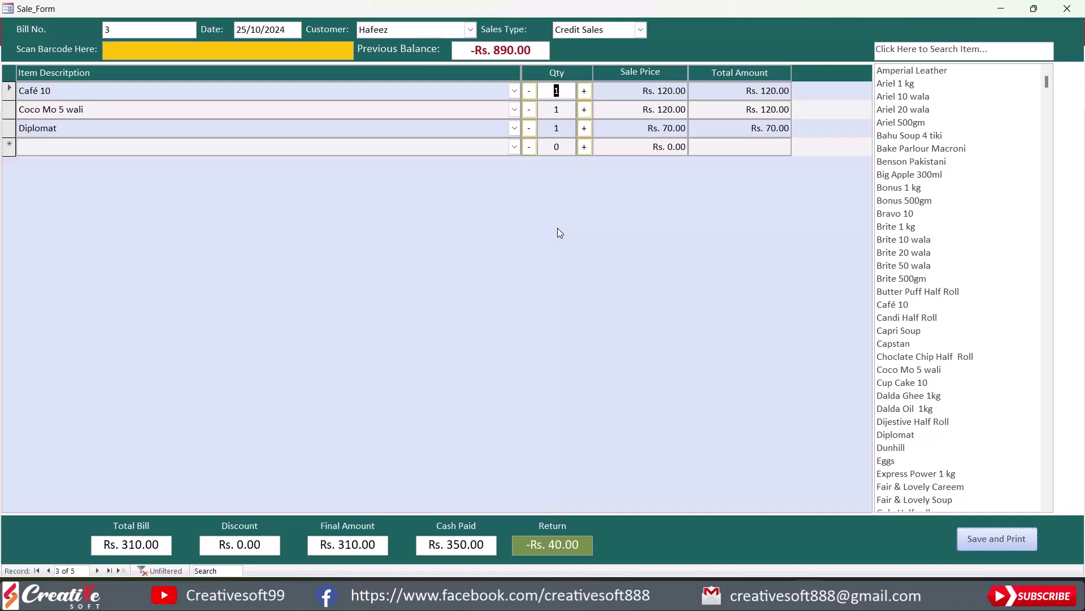
# Step: Start a new bill, run Save and Print on it without items, and close the empty sale form
pyautogui.click(123, 570)
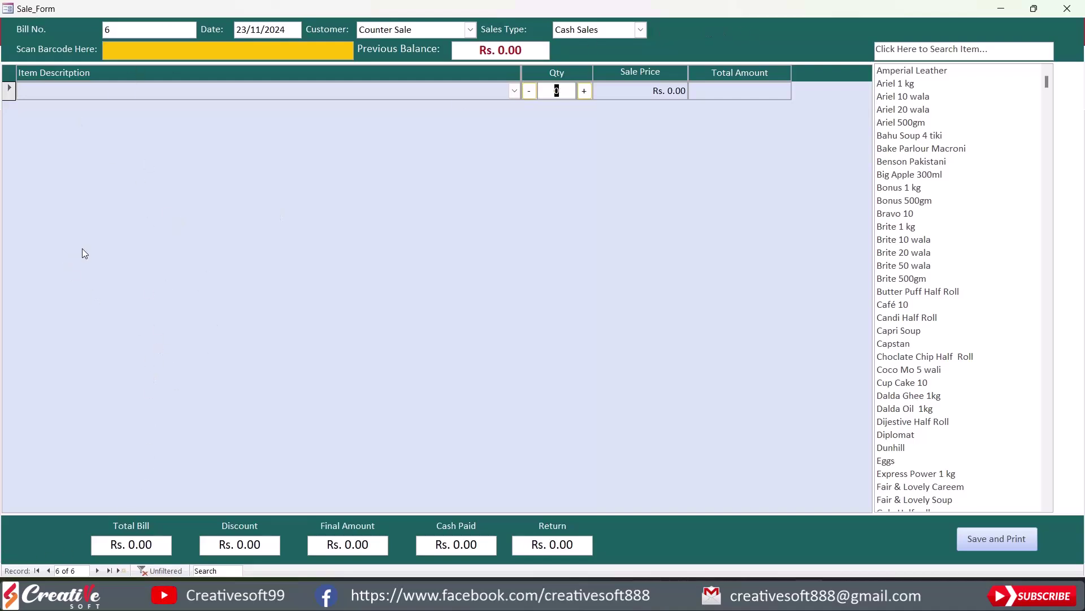
pyautogui.click(989, 540)
pyautogui.click(596, 348)
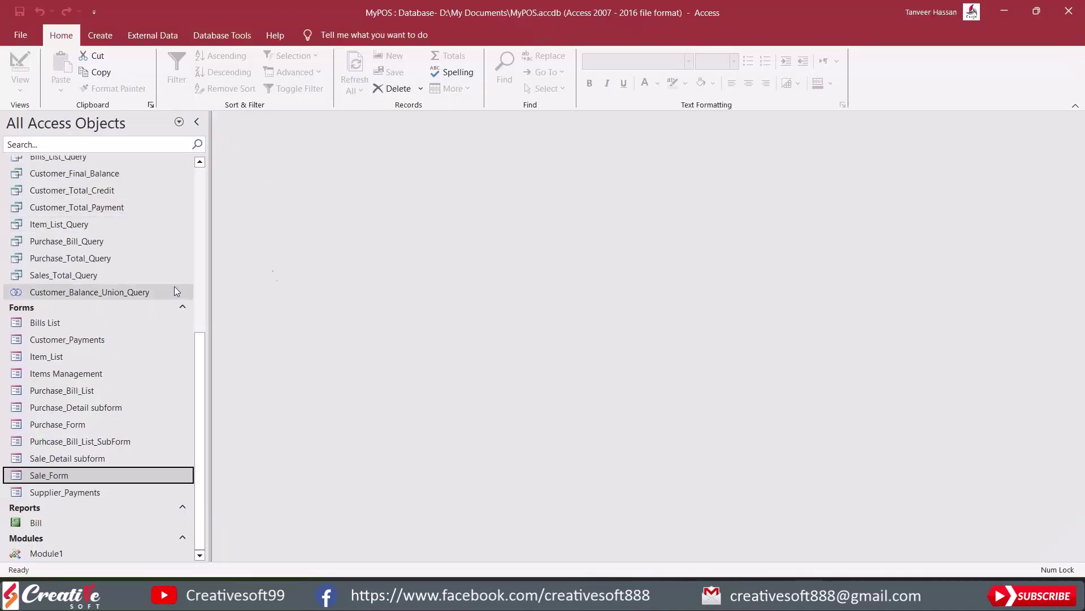